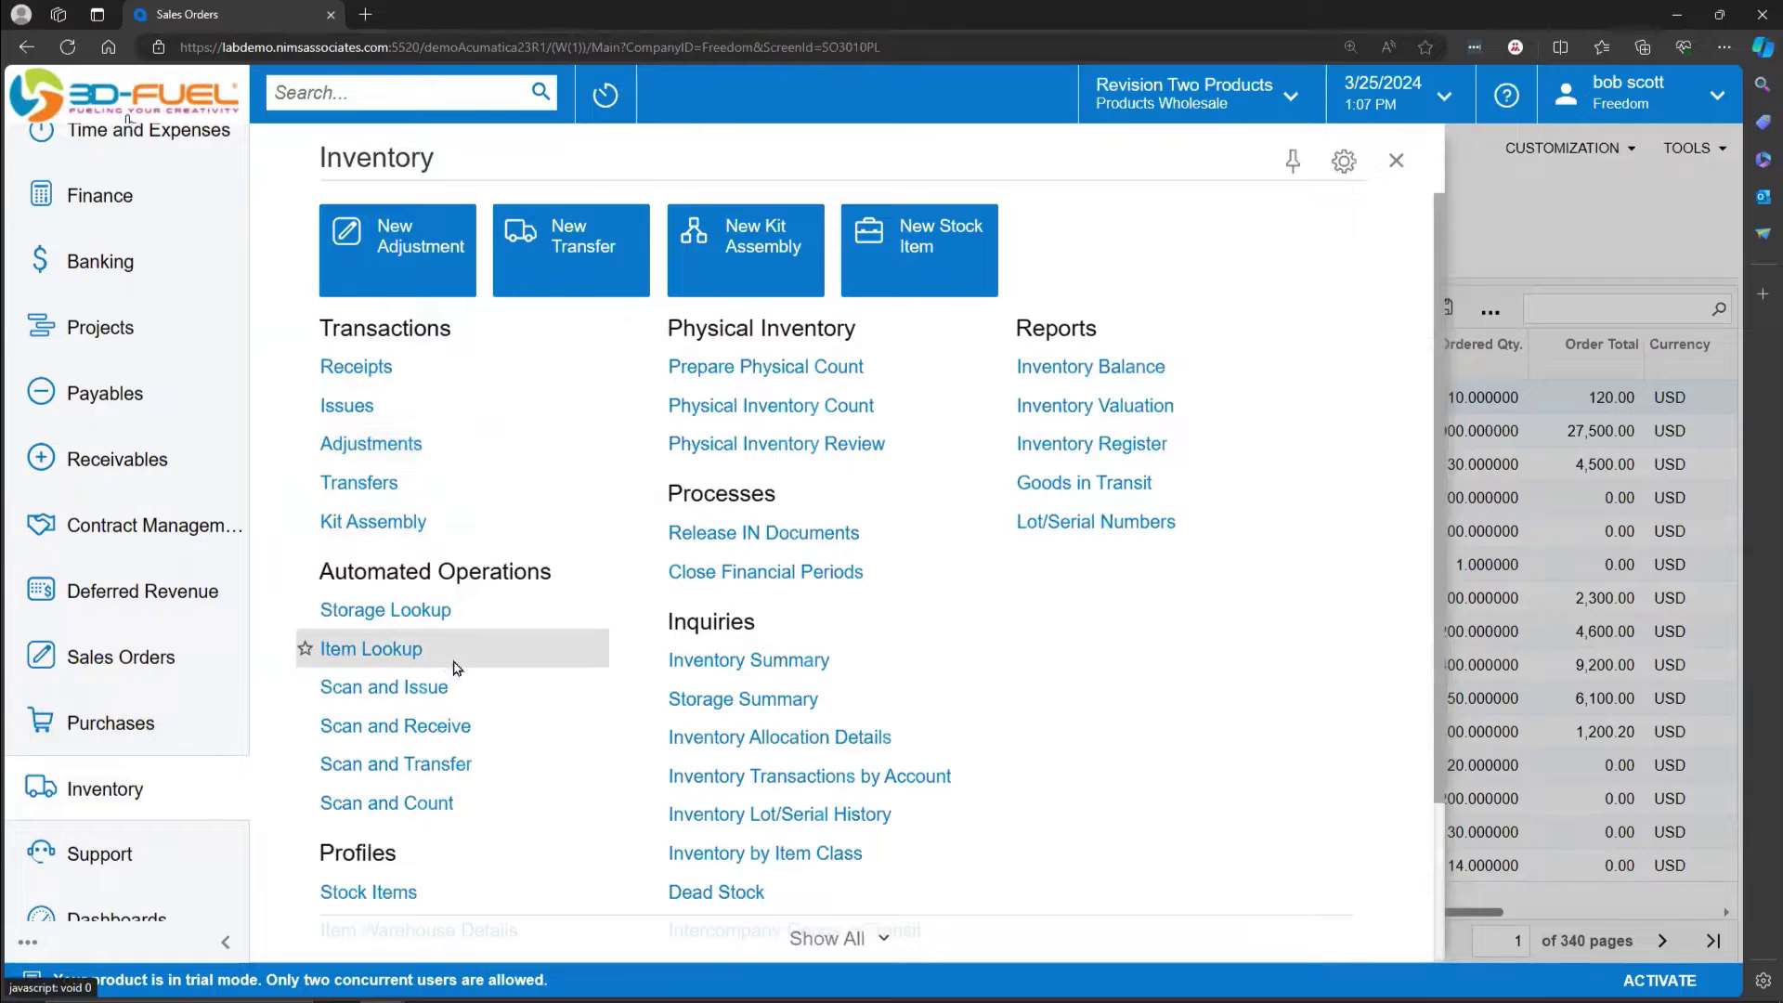
Step: Open the BLKBFW stock item record in a separate tab and view its manufacturing settings
{"action": "scroll", "coordinate": [455, 669], "scroll_direction": "down", "scroll_amount": 2}
{"action": "right_click", "coordinate": [439, 691]}
{"action": "key", "text": "Escape"}
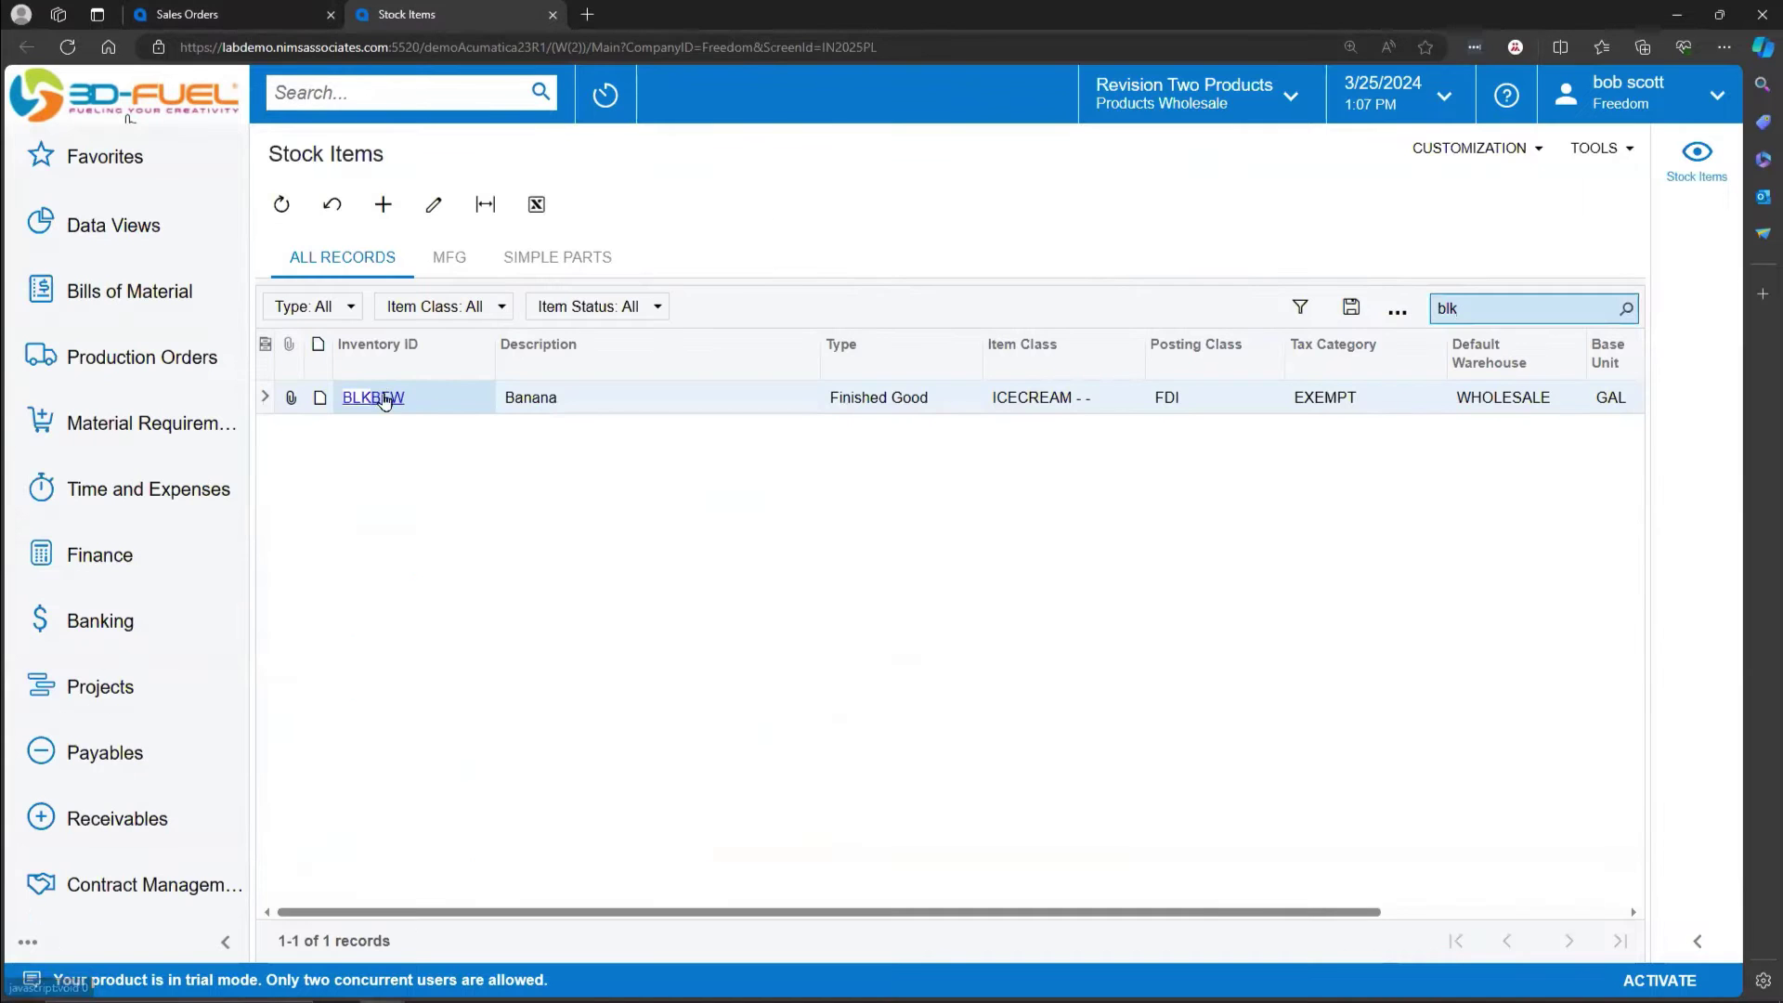
{"action": "left_click", "coordinate": [383, 400]}
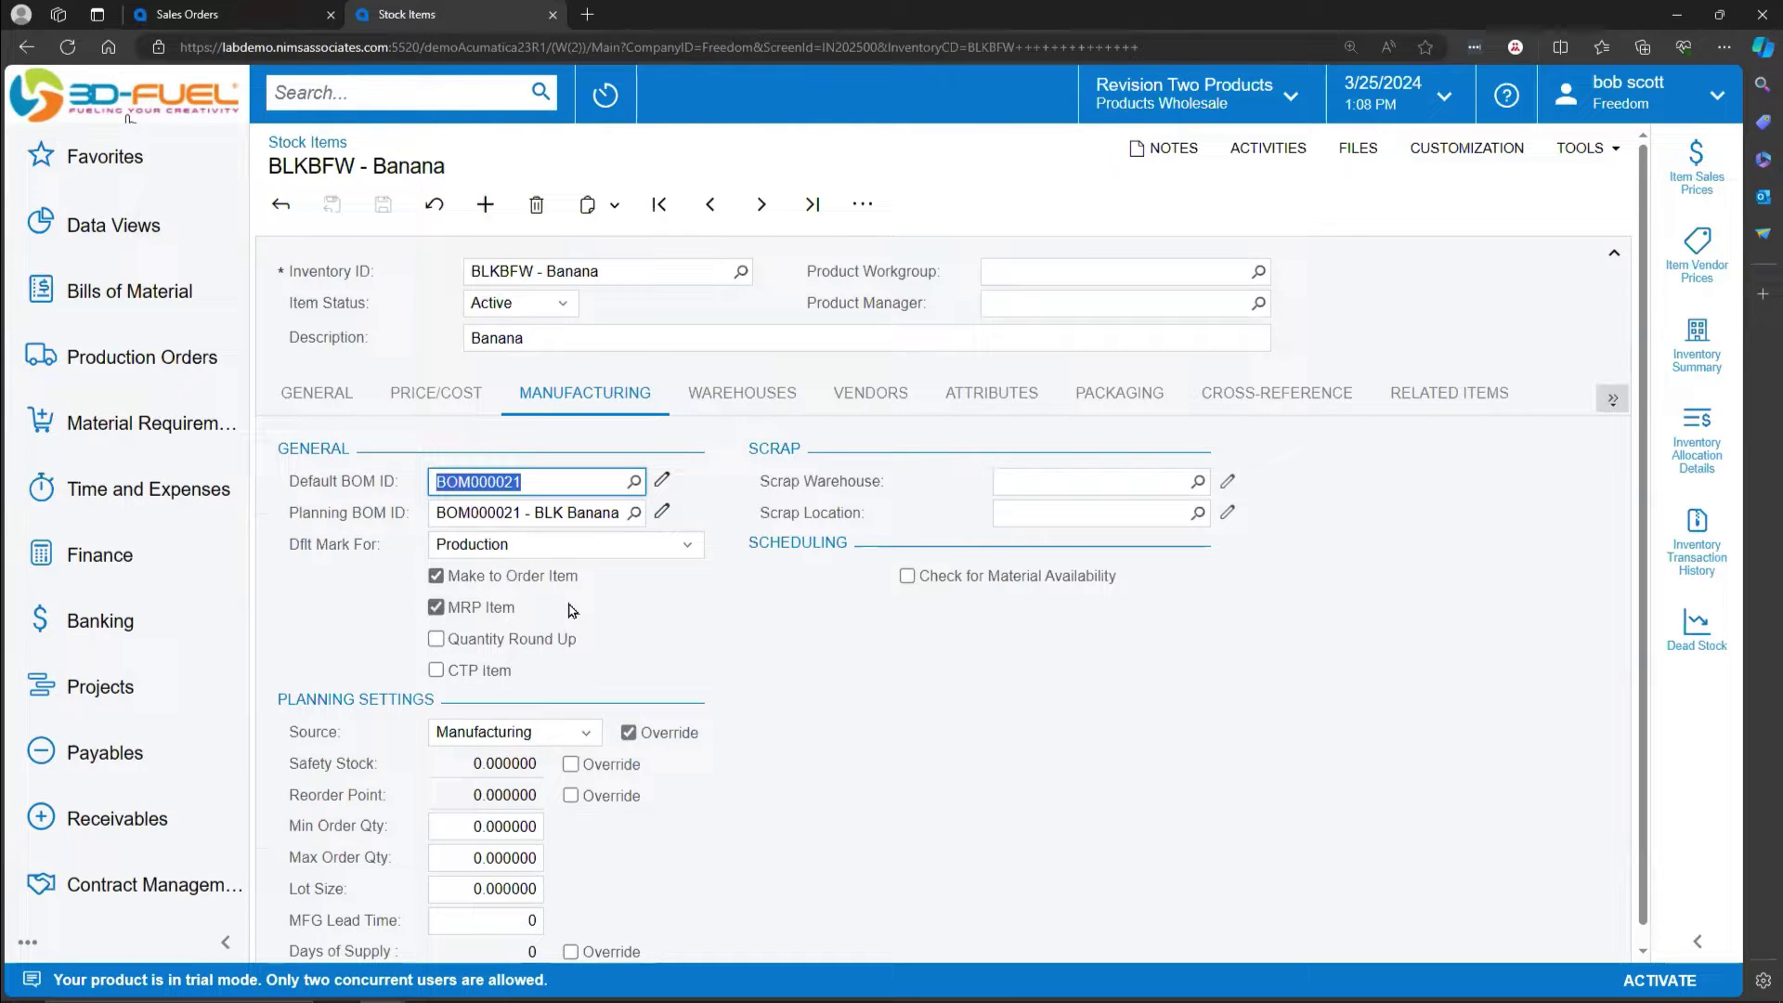
Step: Return to the sales orders list, create a new SO order and assign the first customer in the customer list
{"action": "left_click", "coordinate": [273, 12]}
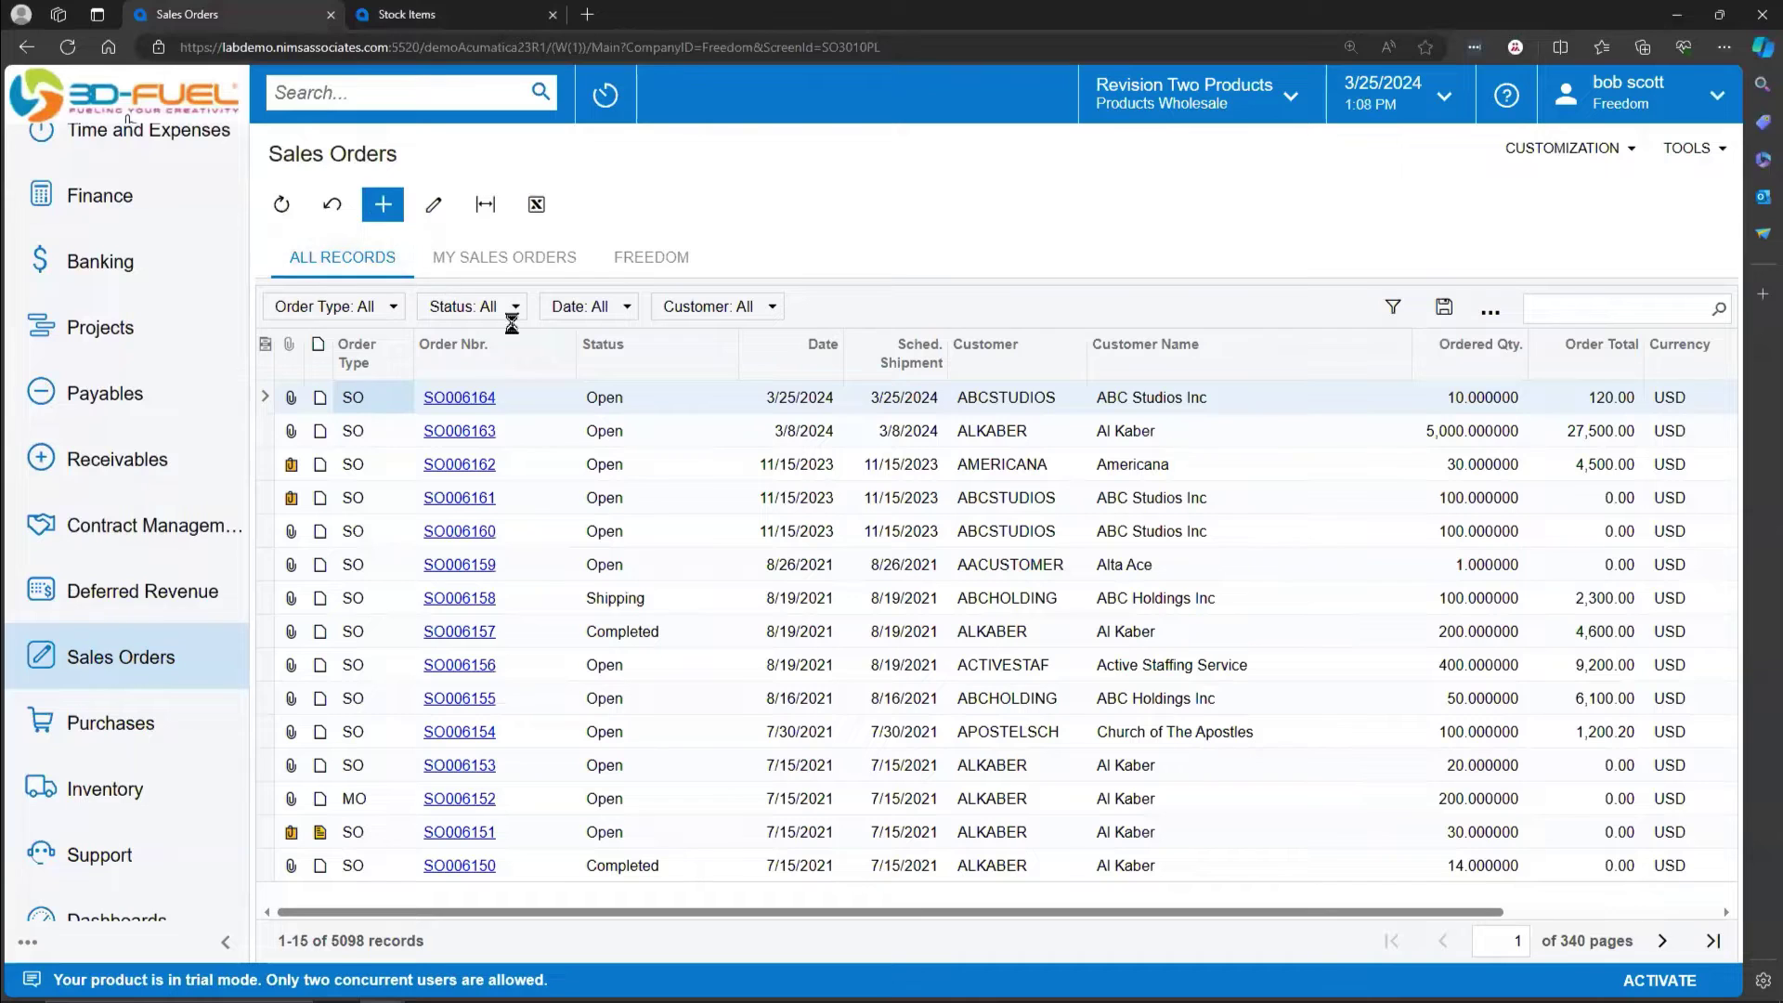
{"action": "key", "text": "ctrl+Insert"}
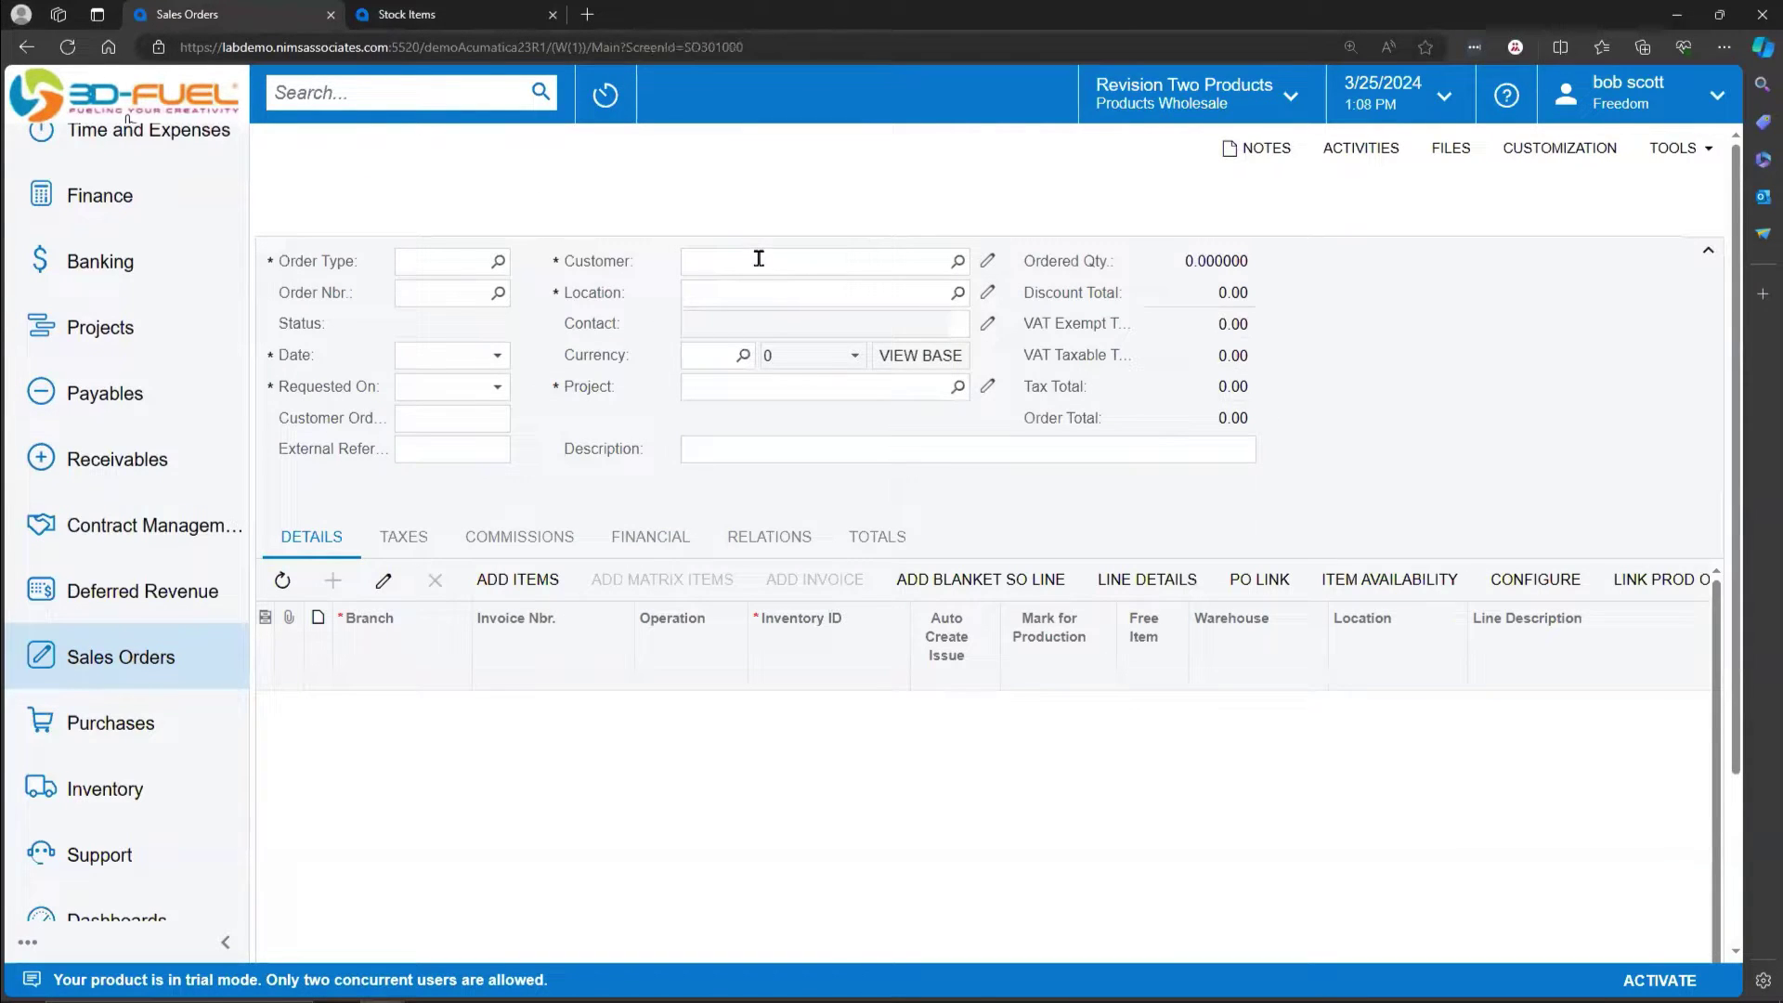
{"action": "left_click", "coordinate": [759, 260]}
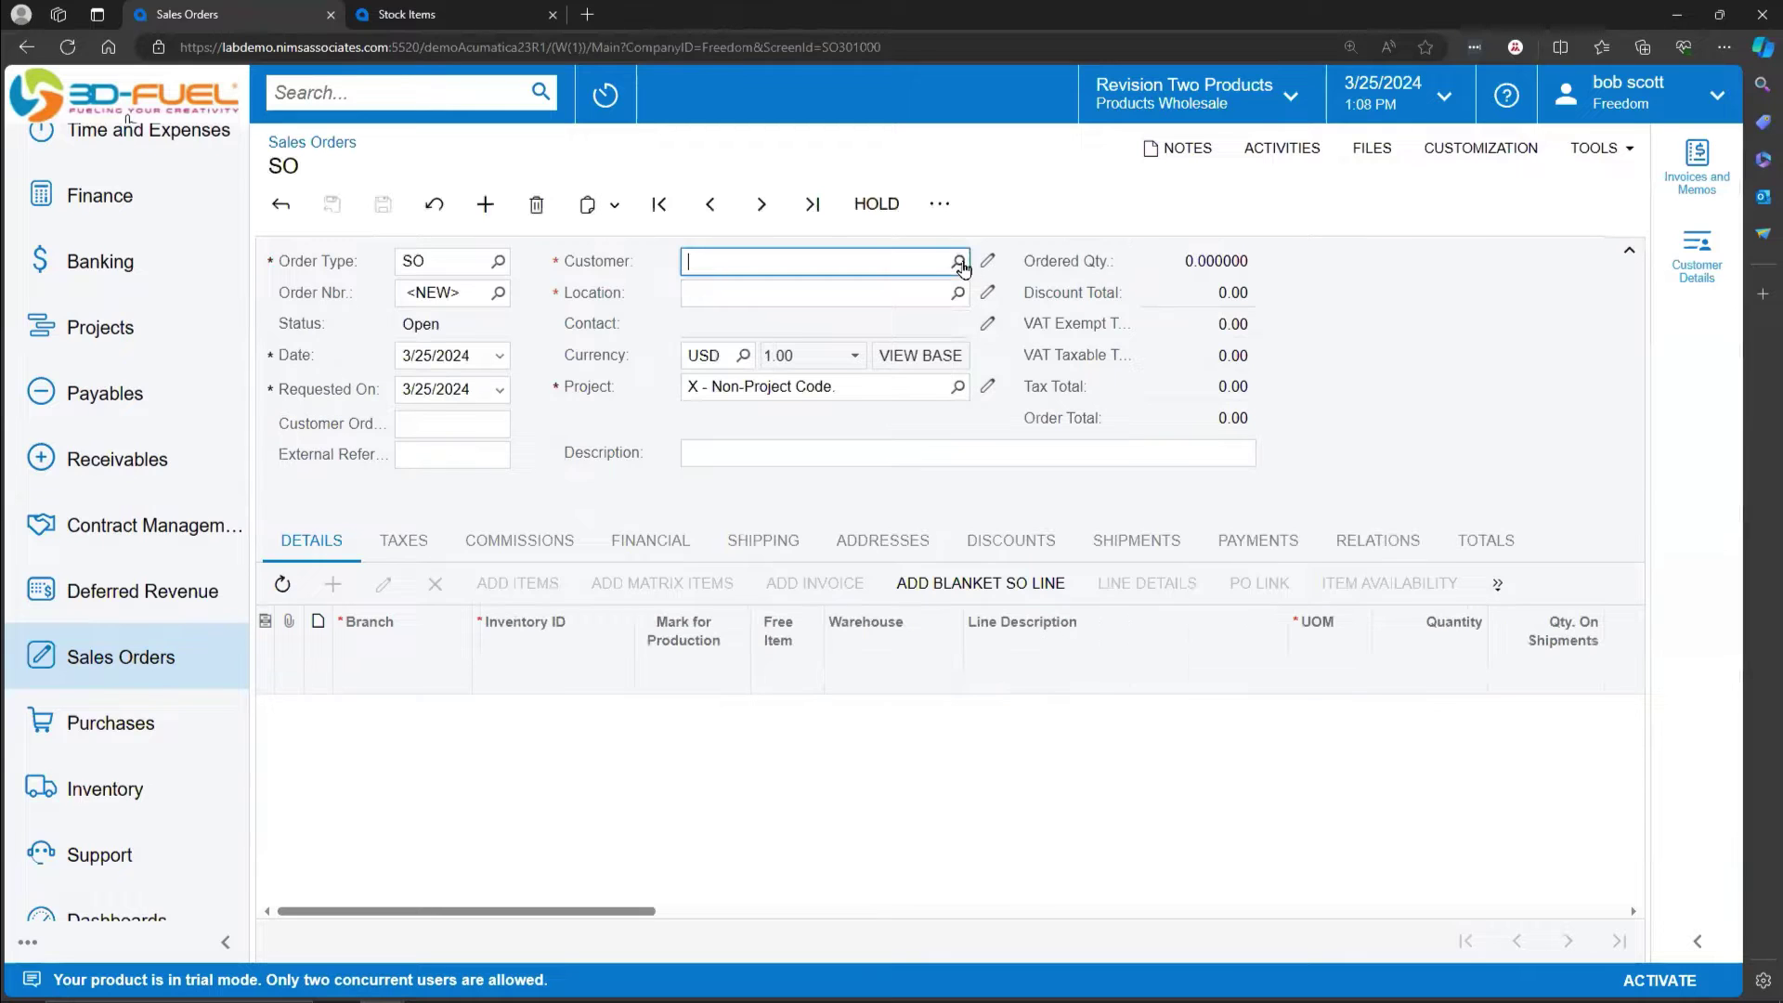
{"action": "left_click", "coordinate": [957, 261]}
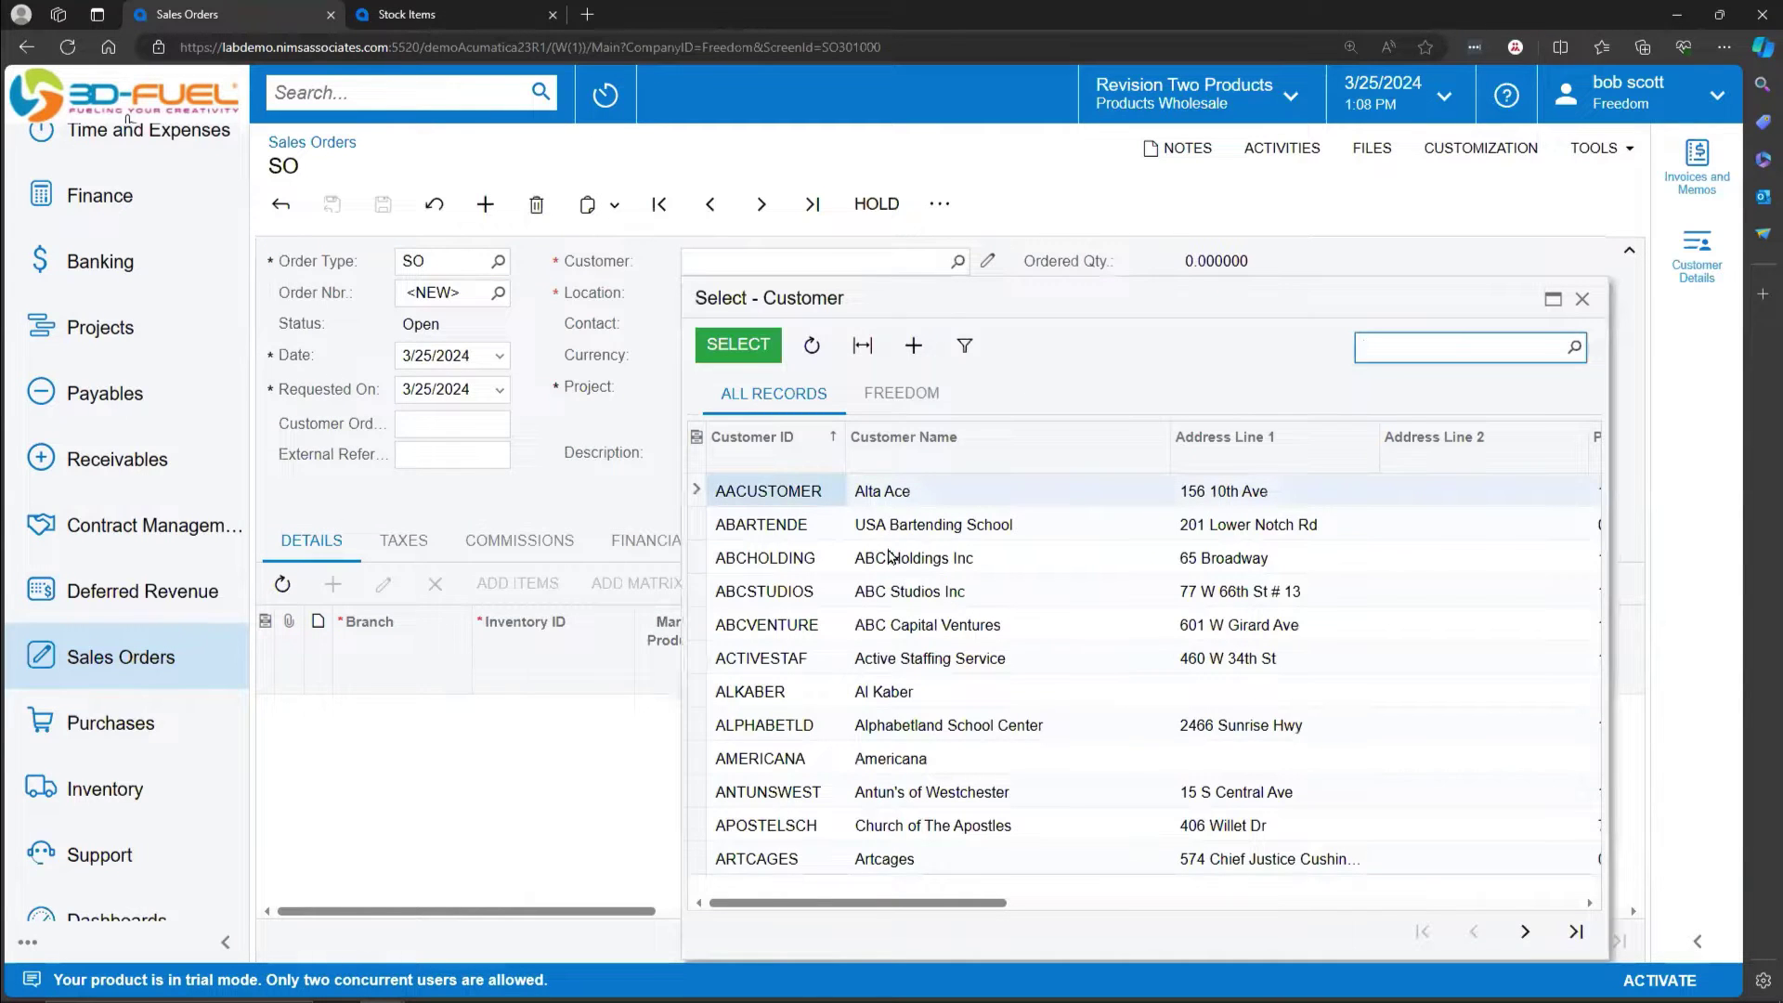
{"action": "double_click", "coordinate": [890, 493]}
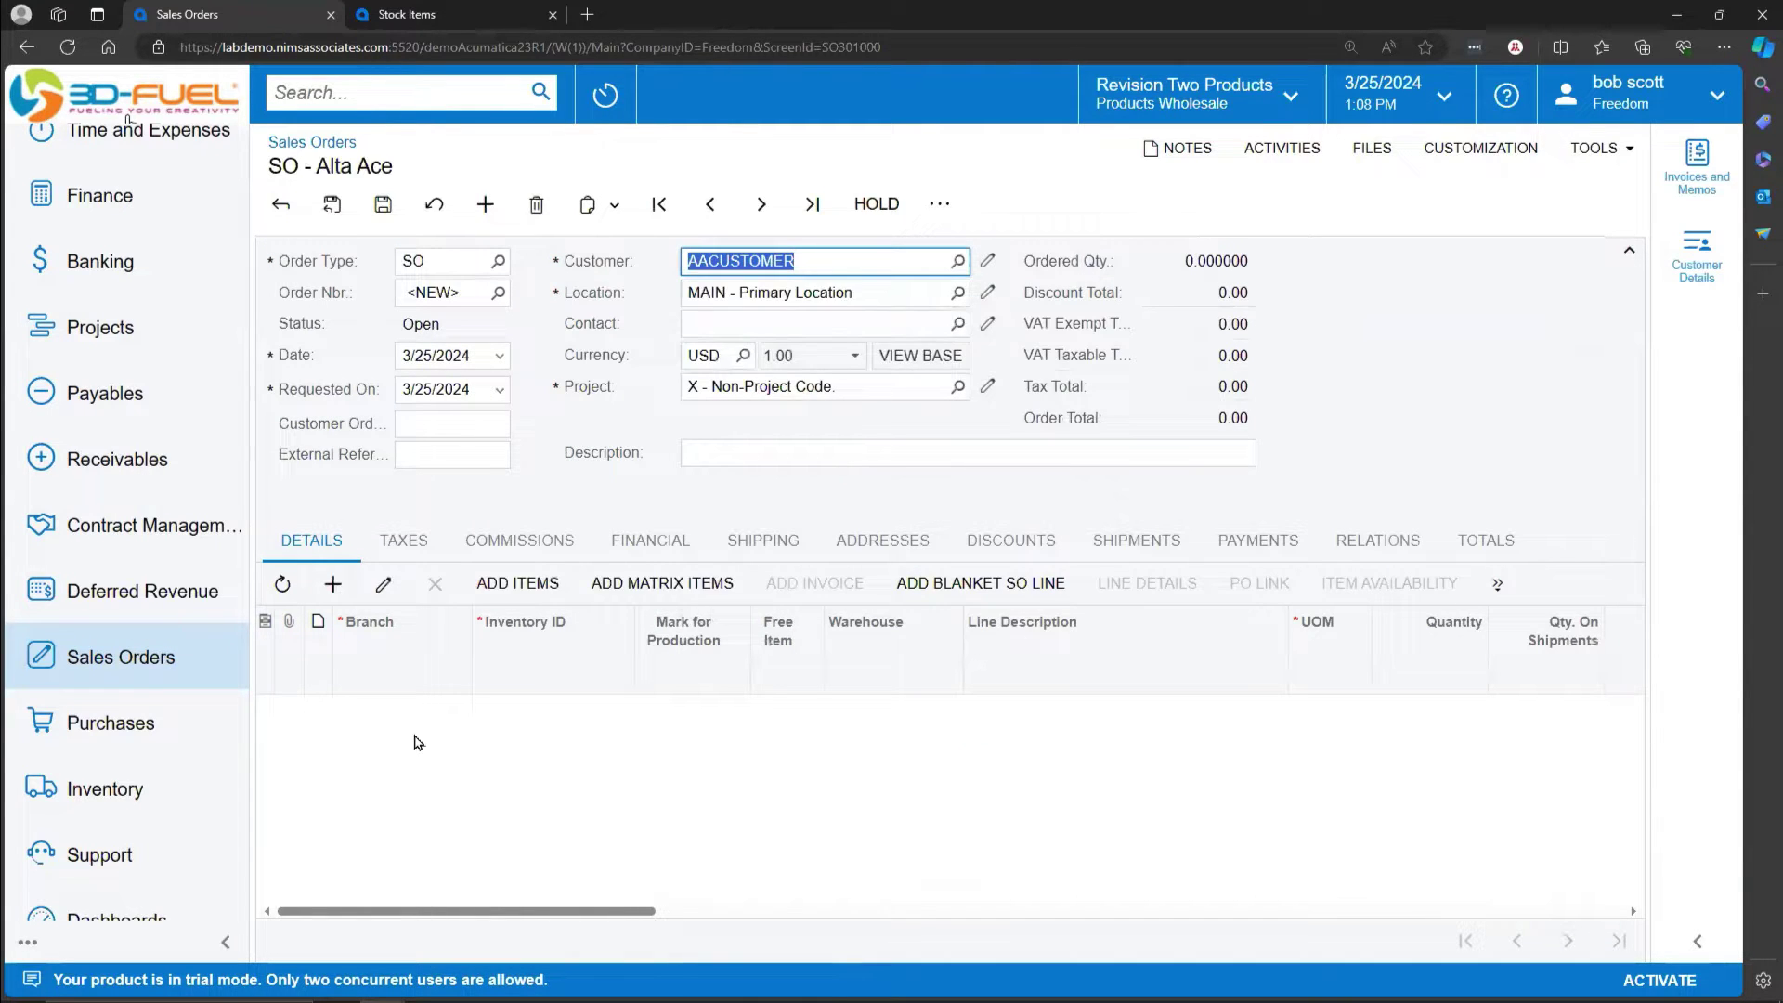
Step: Add an order line for item BLKBFW with a quantity of 12 and save the sales order
{"action": "left_click", "coordinate": [332, 583]}
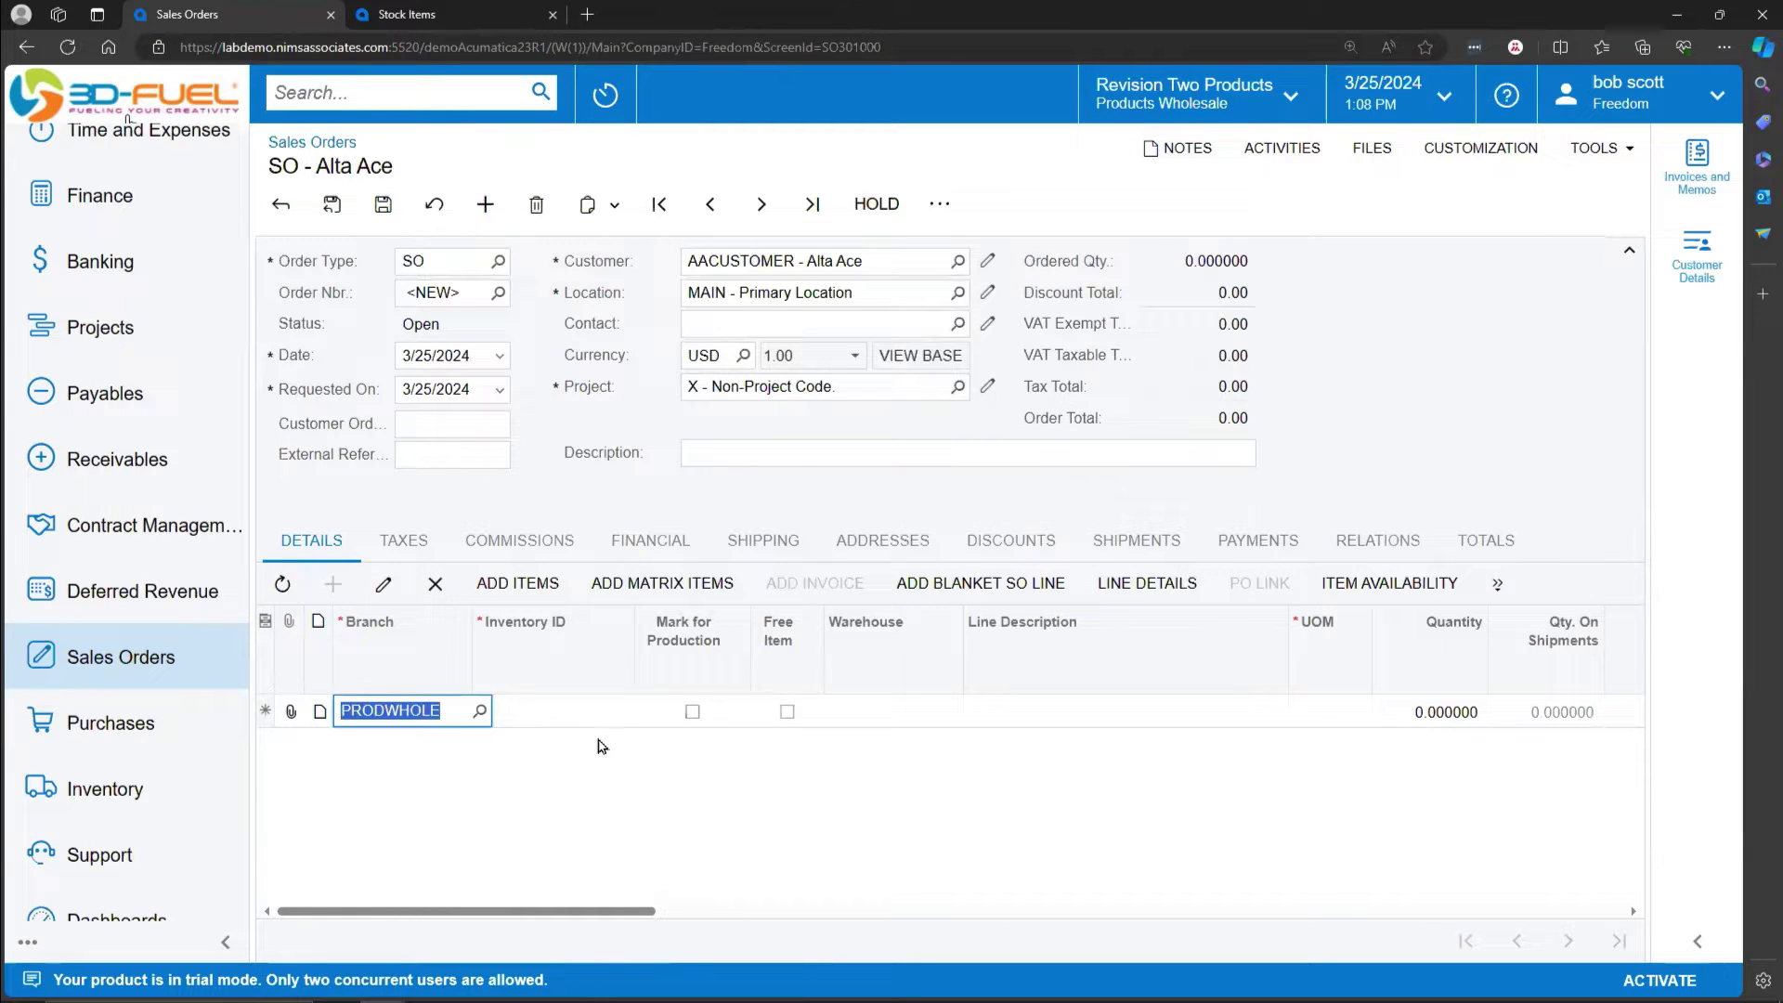
{"action": "left_click", "coordinate": [600, 715]}
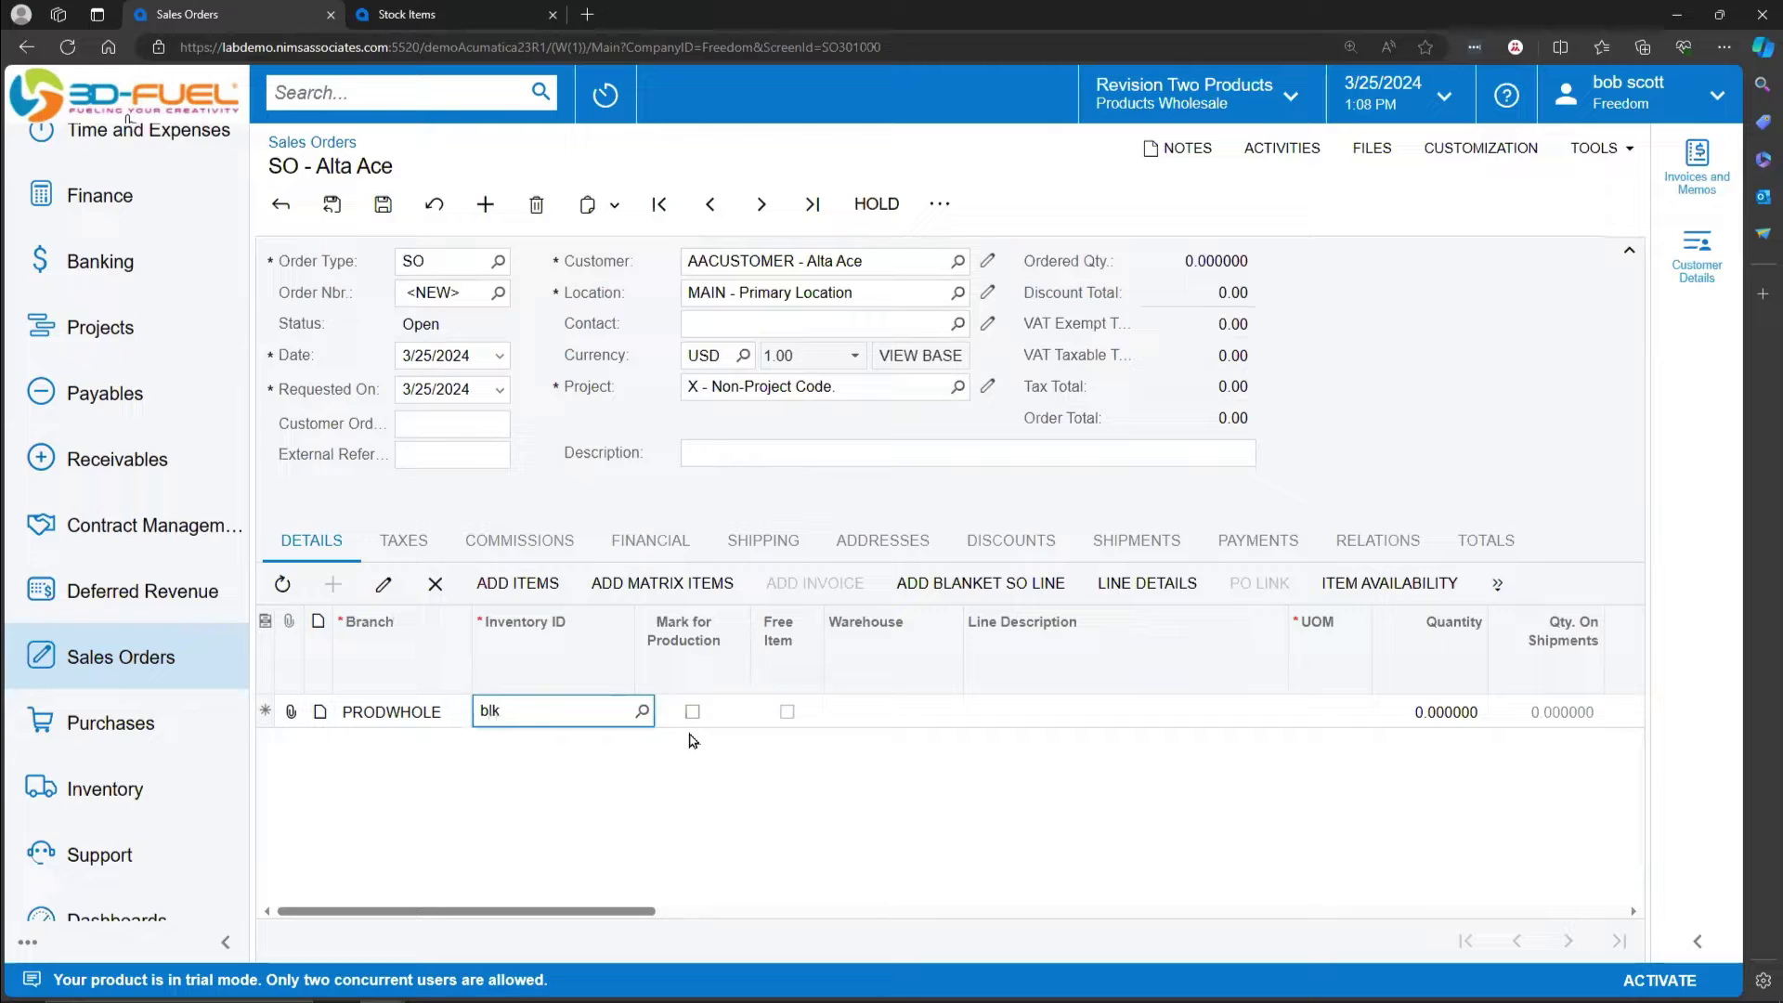
{"action": "type", "text": "blk"}
{"action": "left_click", "coordinate": [599, 739]}
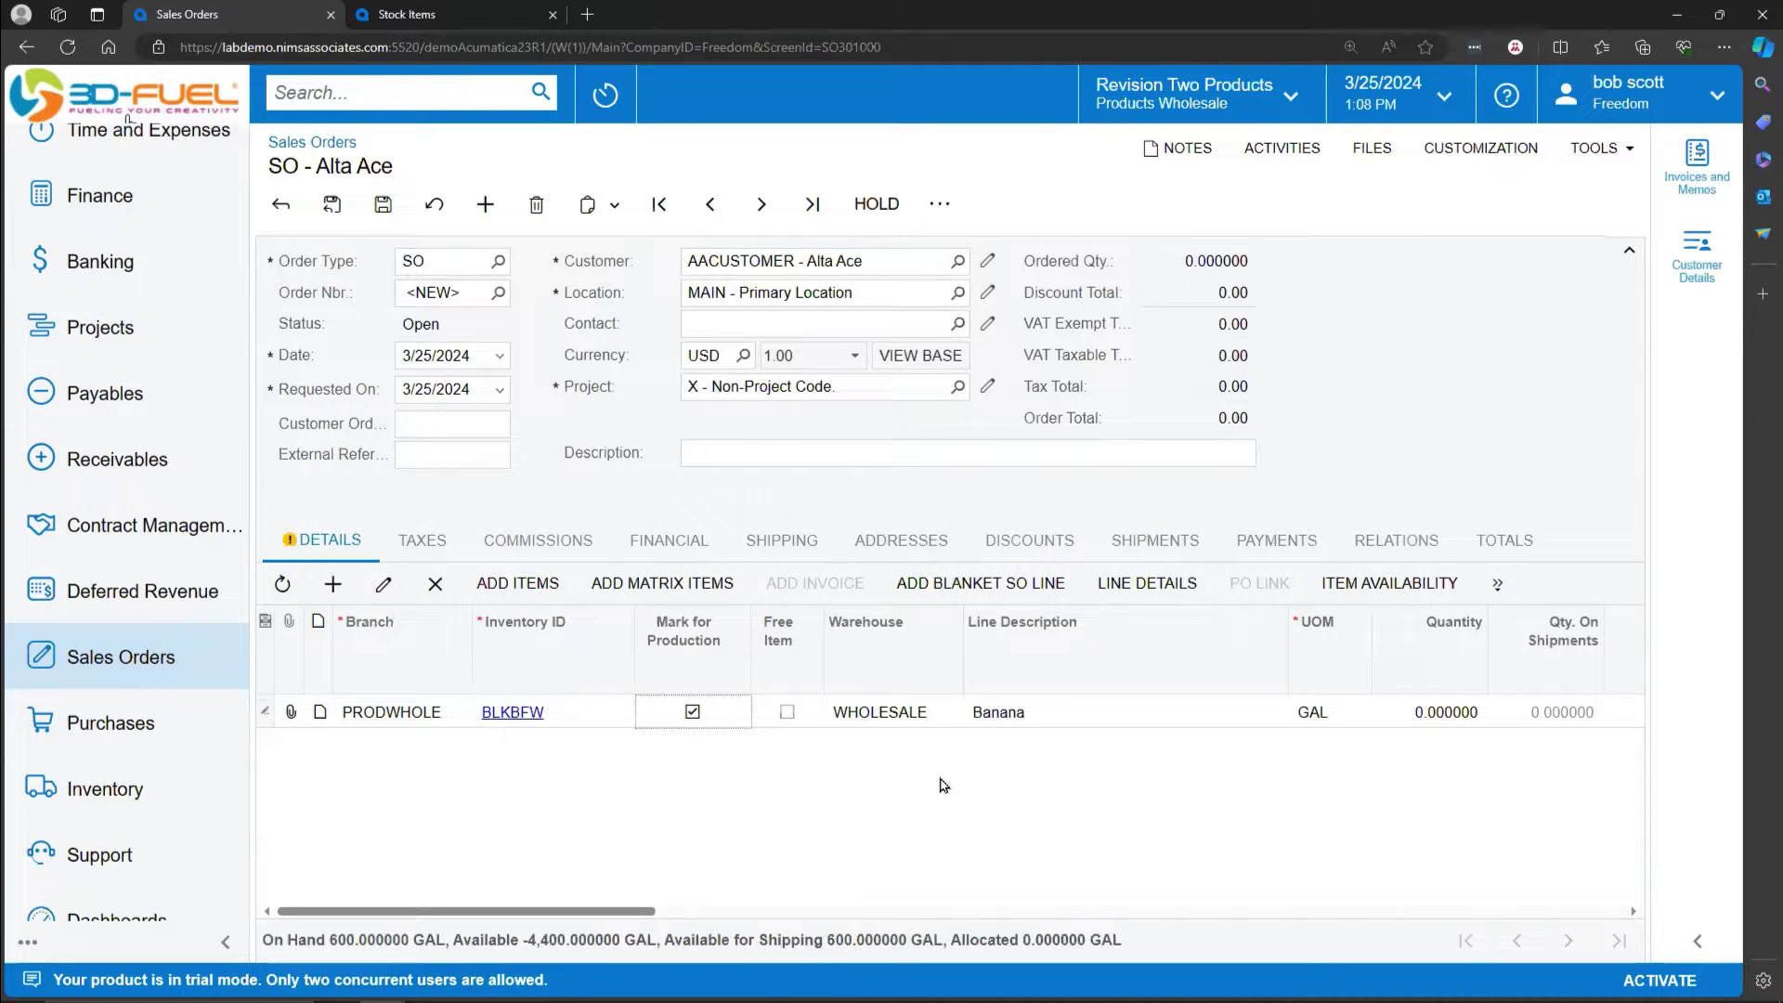
{"action": "left_click", "coordinate": [1454, 715]}
{"action": "type", "text": "1"}
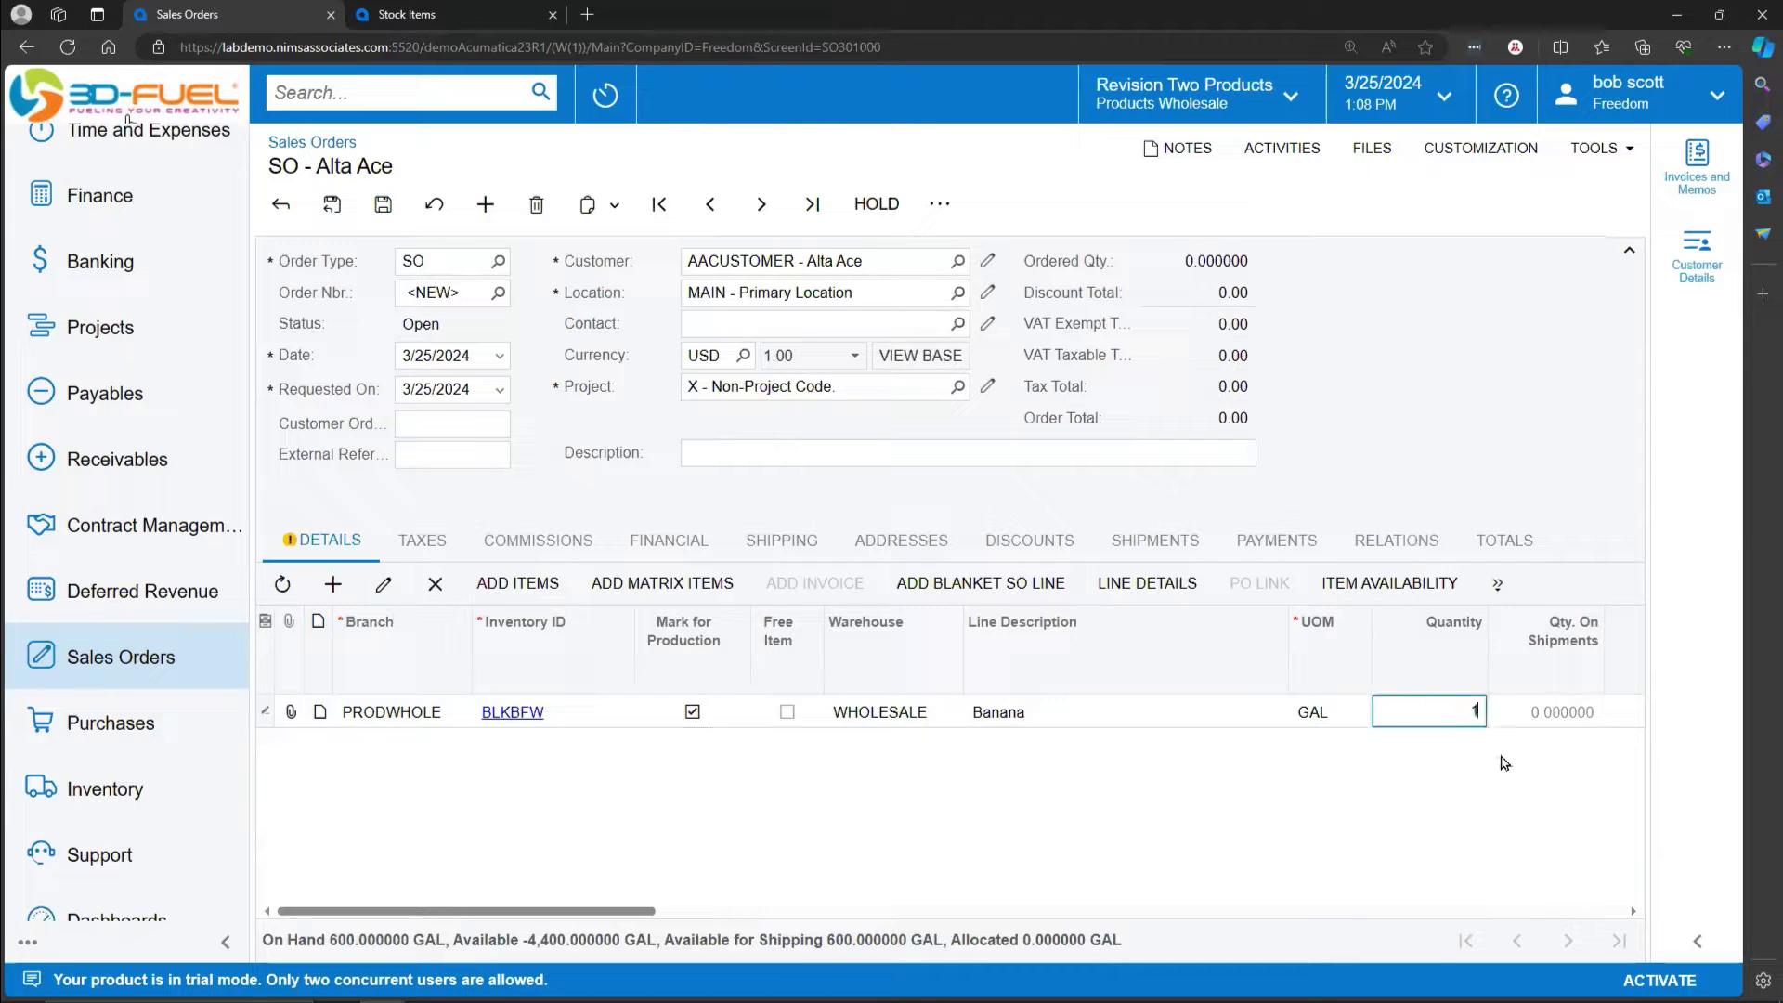
{"action": "type", "text": "2"}
{"action": "key", "text": "Tab"}
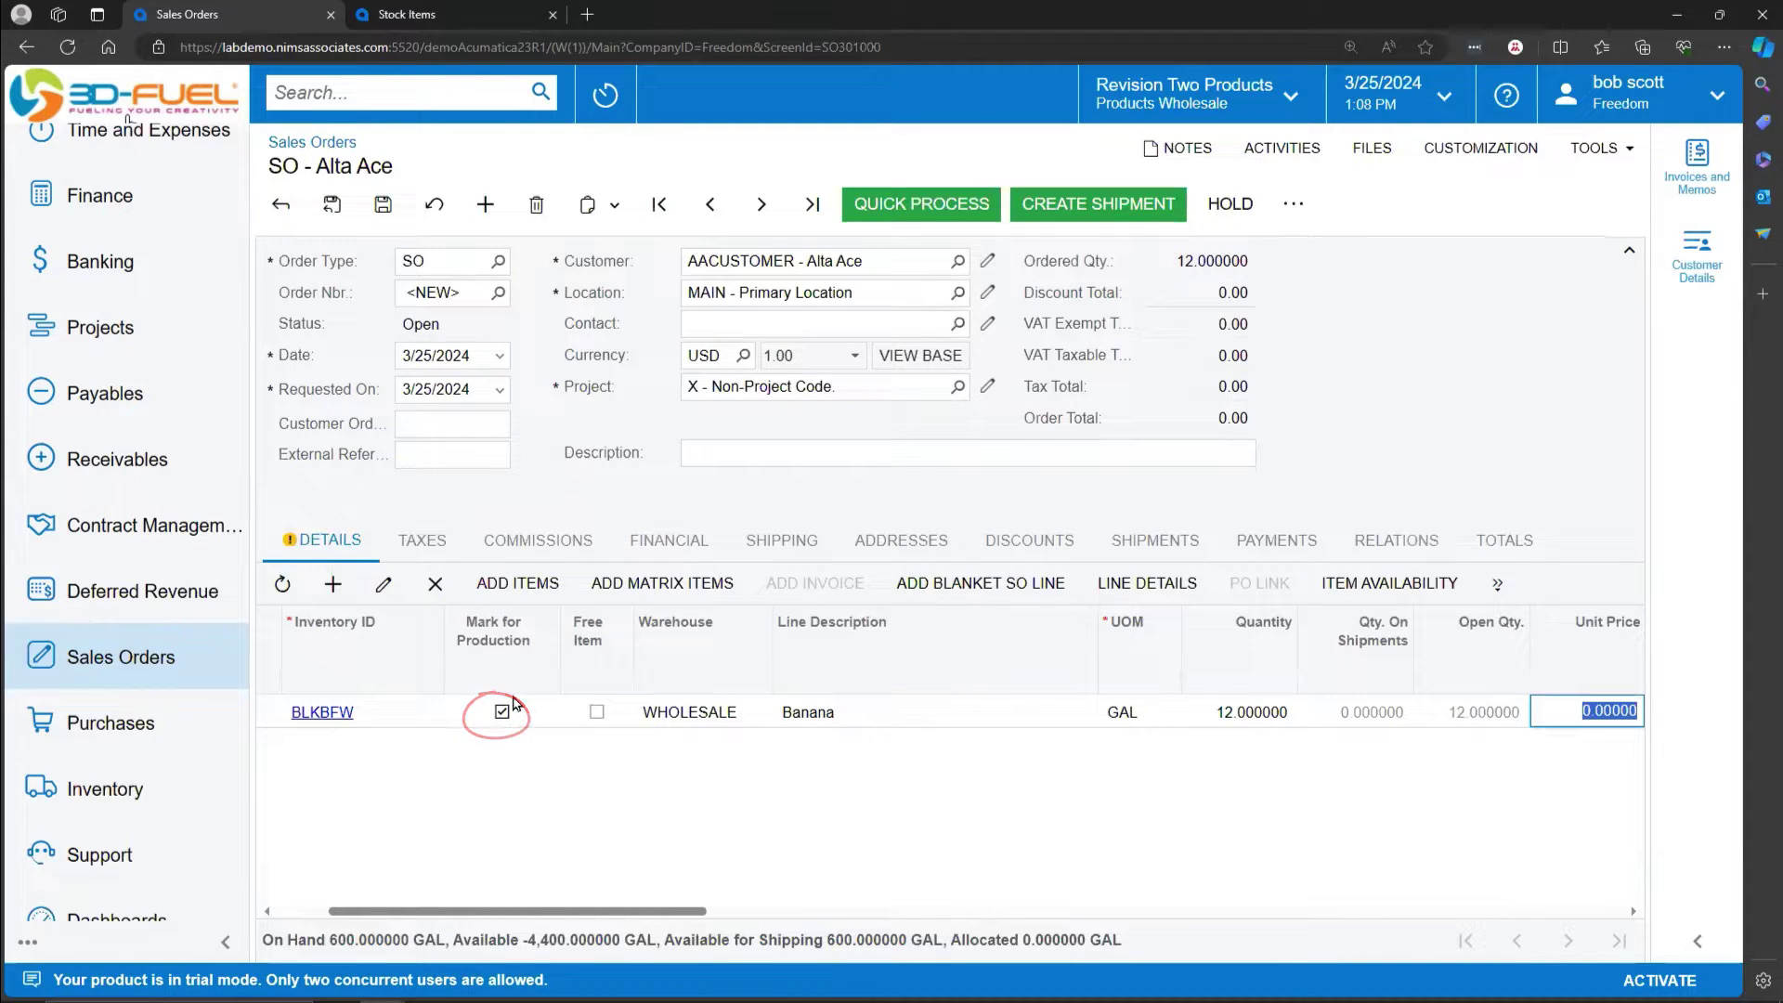
{"action": "left_click", "coordinate": [383, 206]}
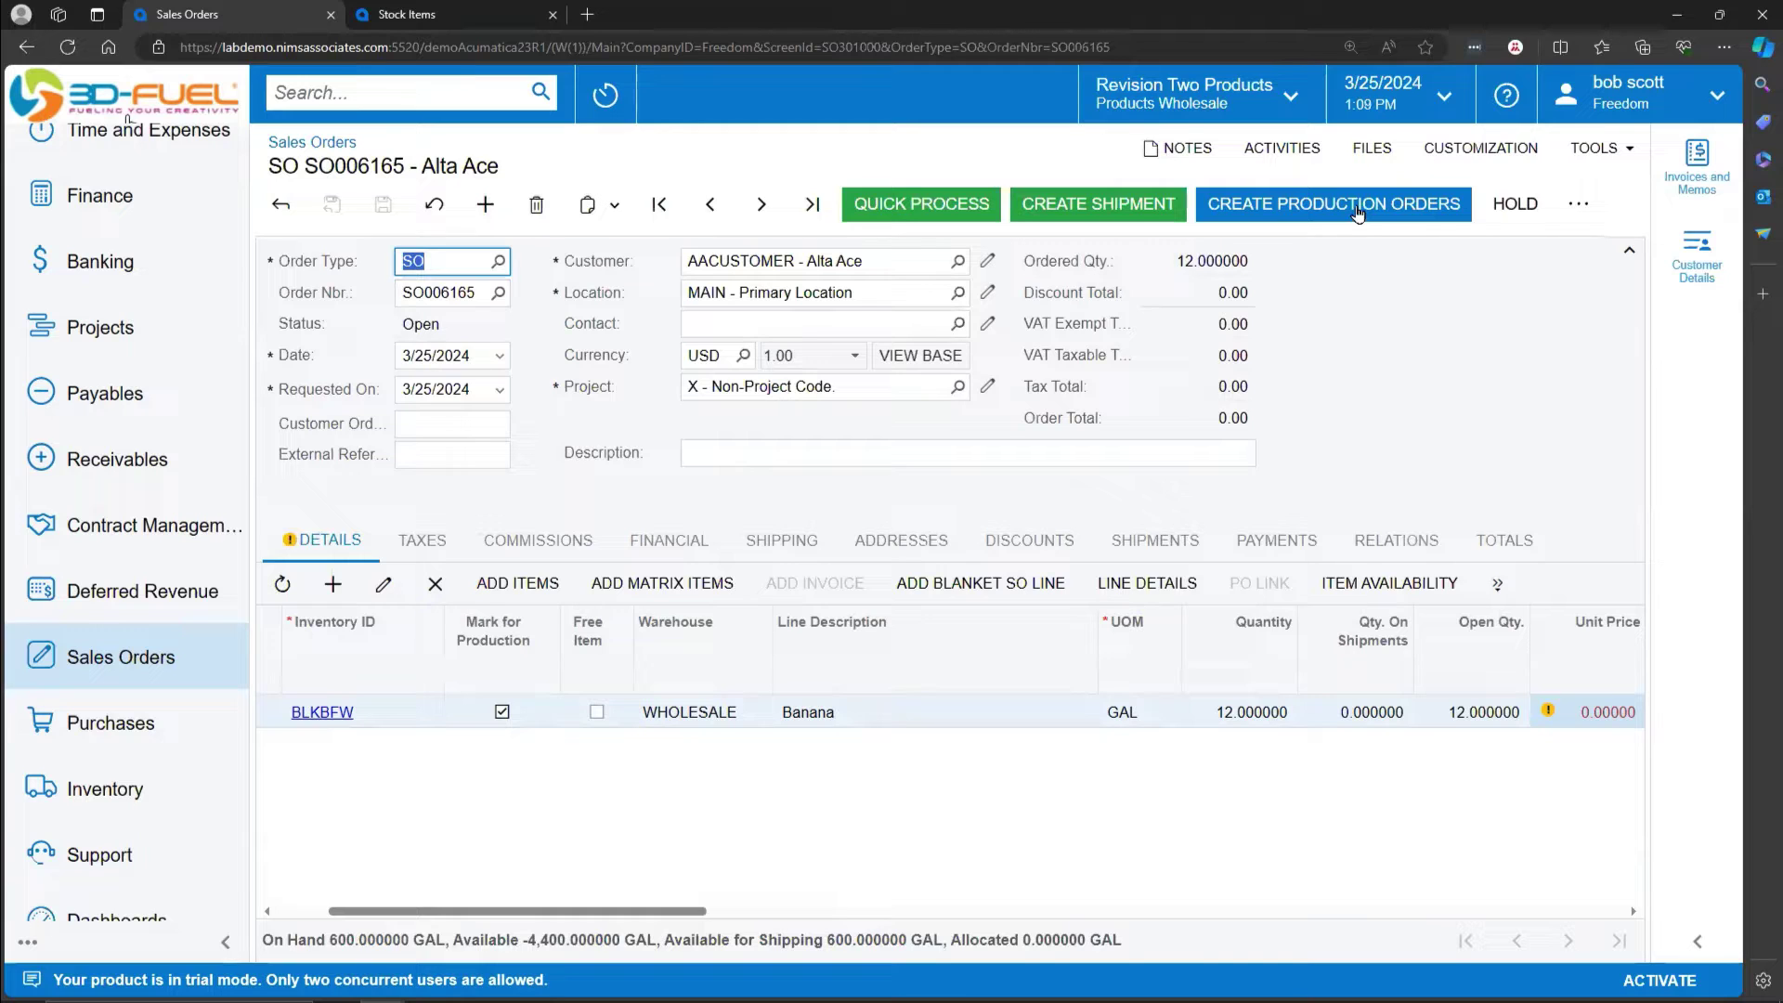
Step: Create a production order from the sales order's BLKBFW line and check the line's production details
{"action": "left_click", "coordinate": [1358, 213]}
{"action": "left_click", "coordinate": [1365, 216]}
{"action": "left_click", "coordinate": [1376, 212]}
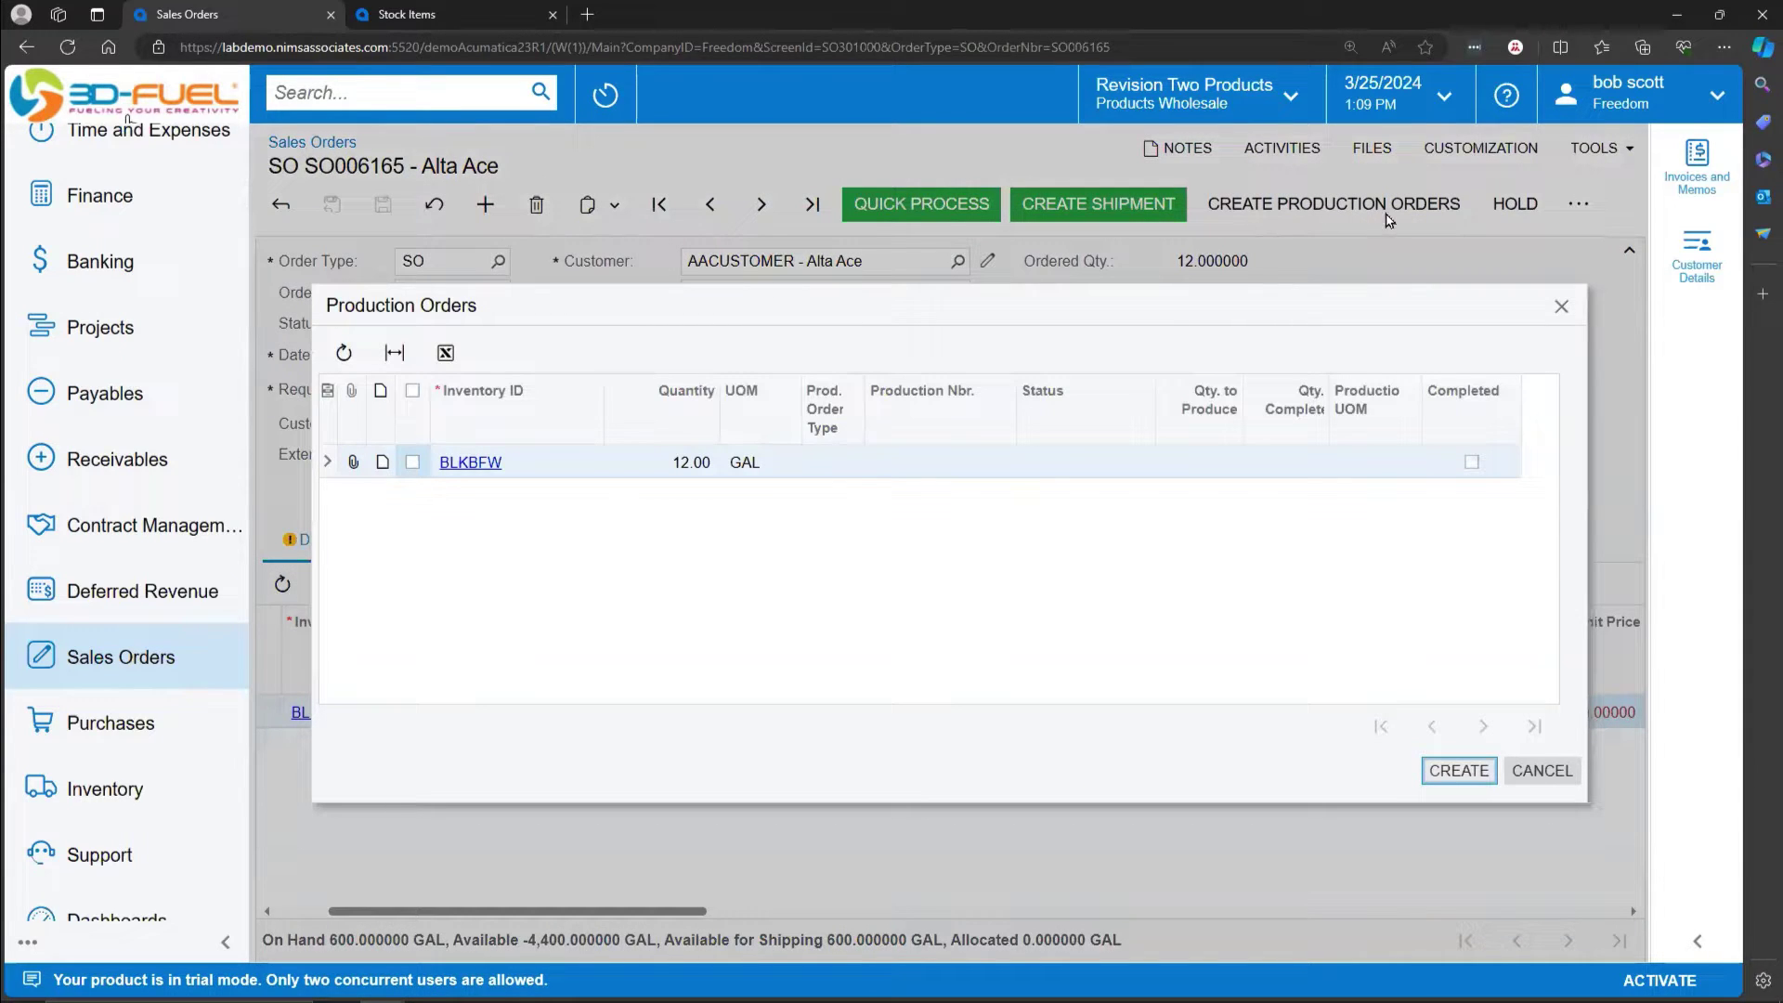
{"action": "left_click", "coordinate": [412, 462]}
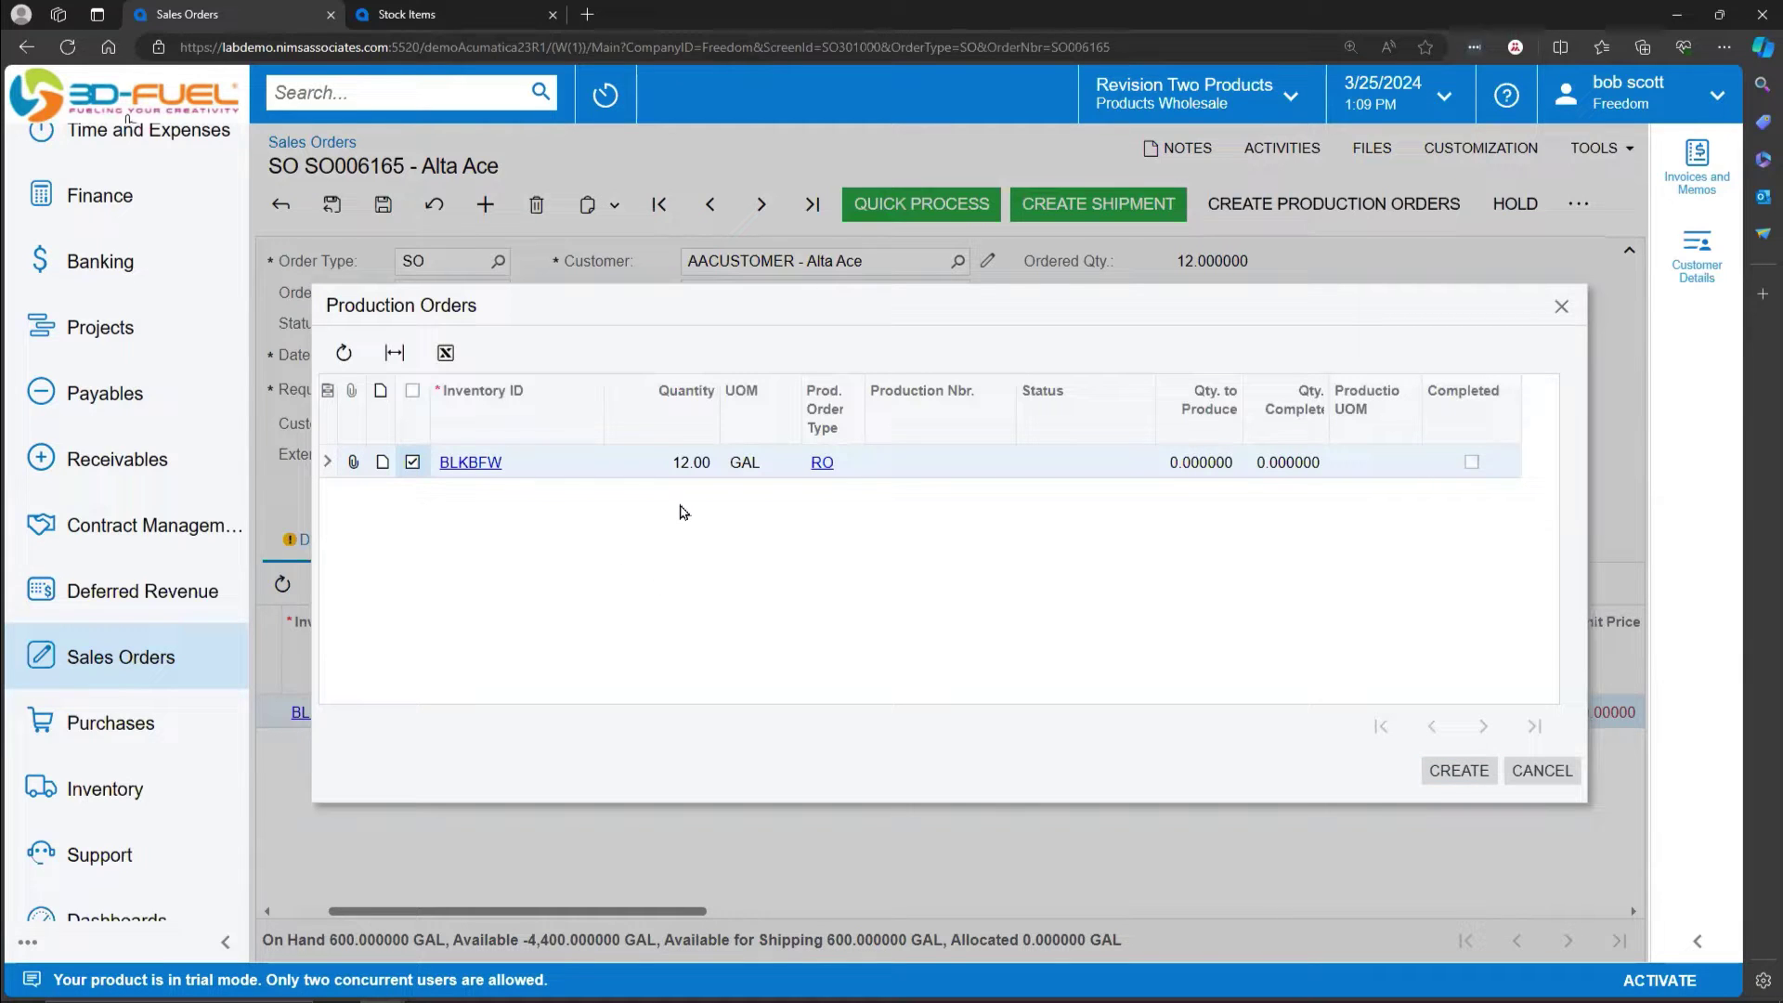
{"action": "left_click", "coordinate": [1449, 777]}
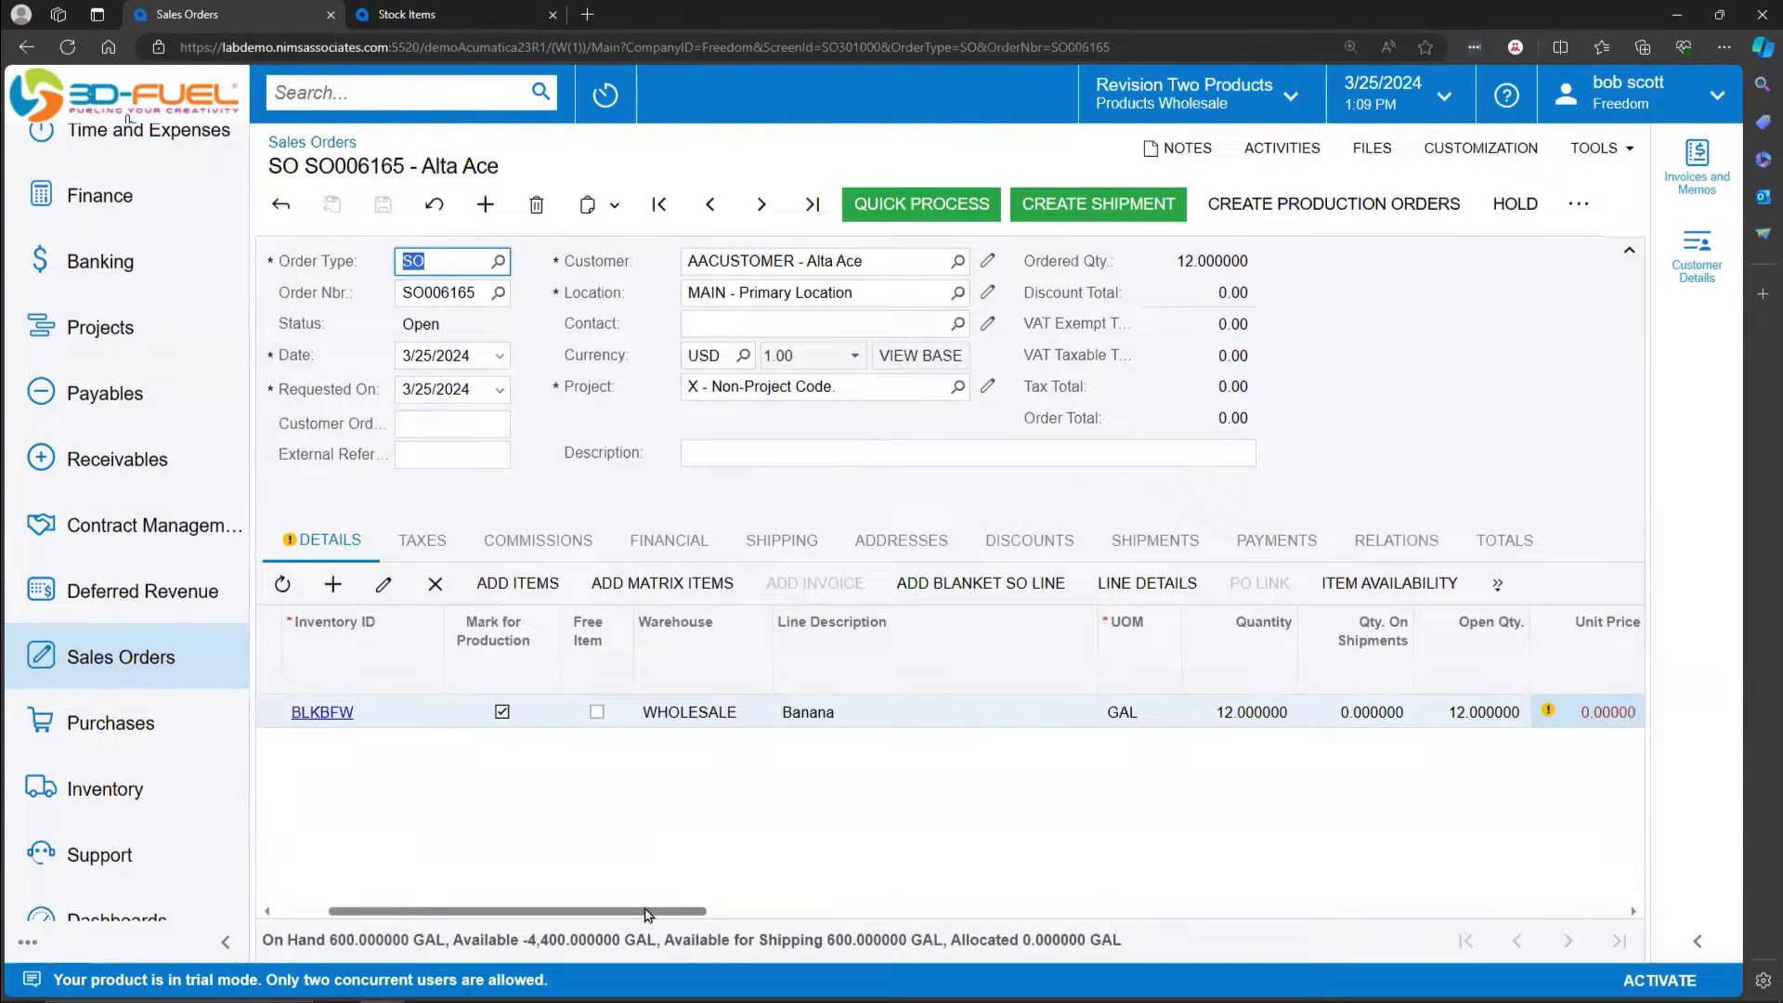
{"action": "left_click_drag", "start_coordinate": [800, 938], "coordinate": [1575, 966]}
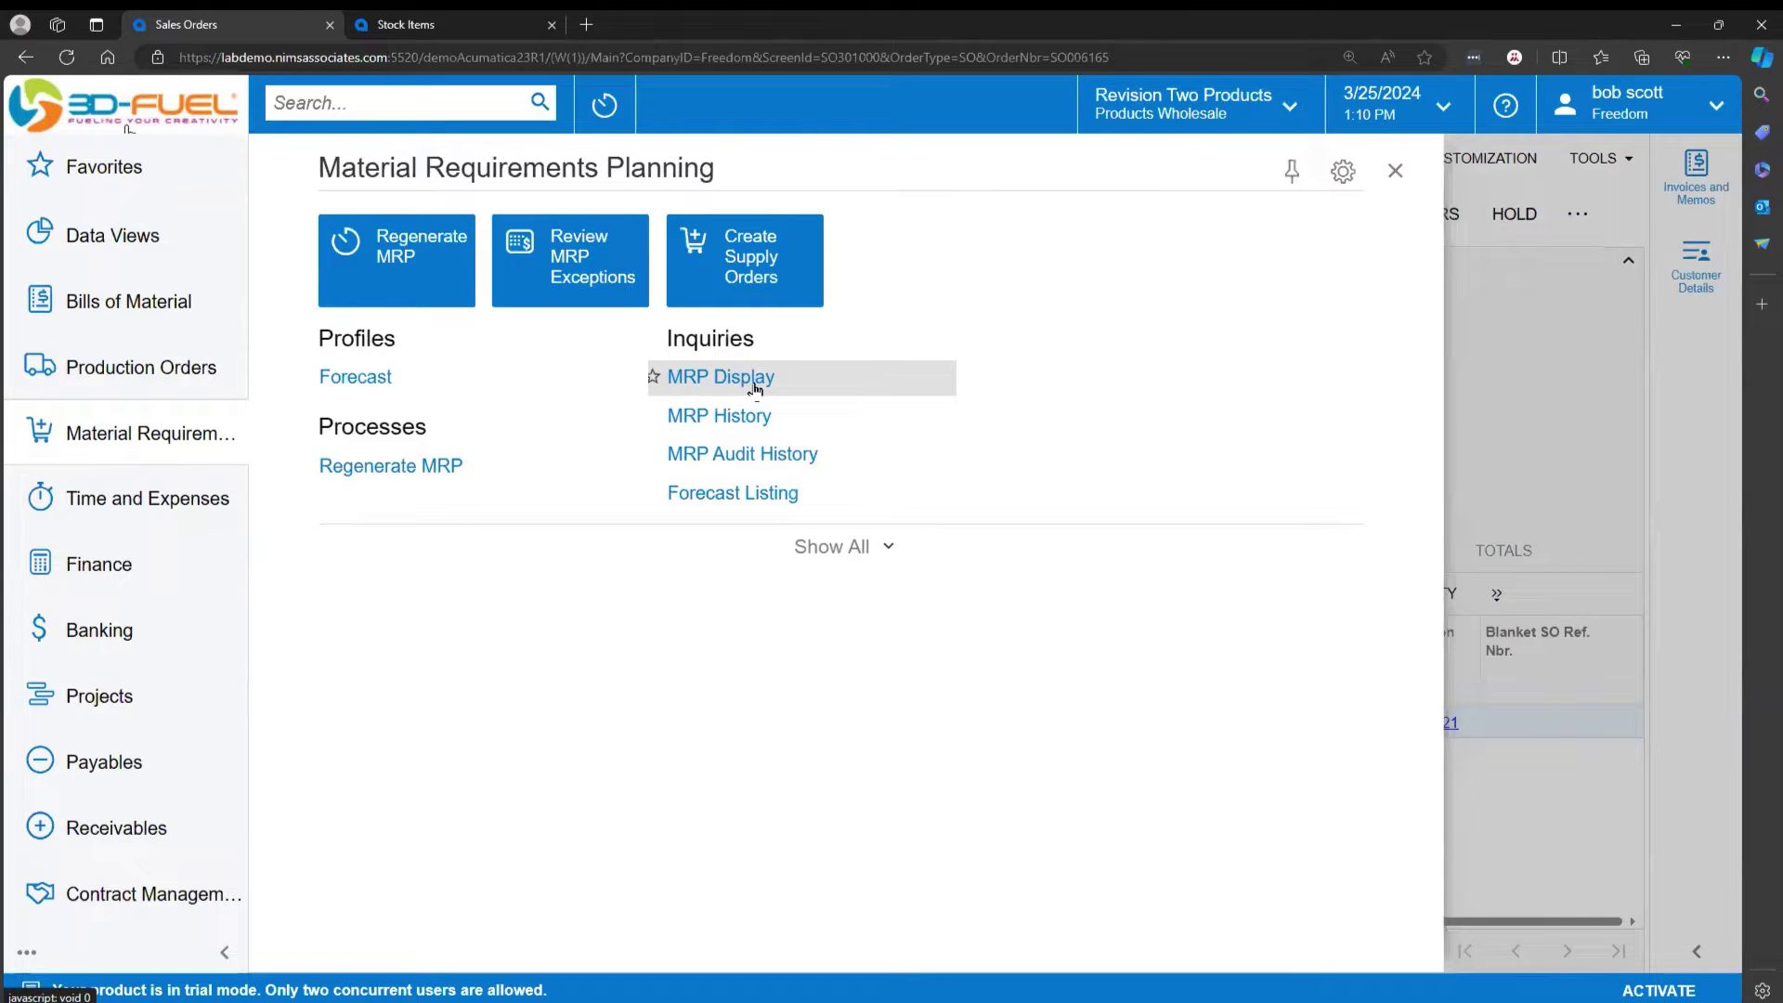
Step: Open MRP Display and filter the records to inventory IDs that contain "blk"
{"action": "left_click", "coordinate": [756, 388]}
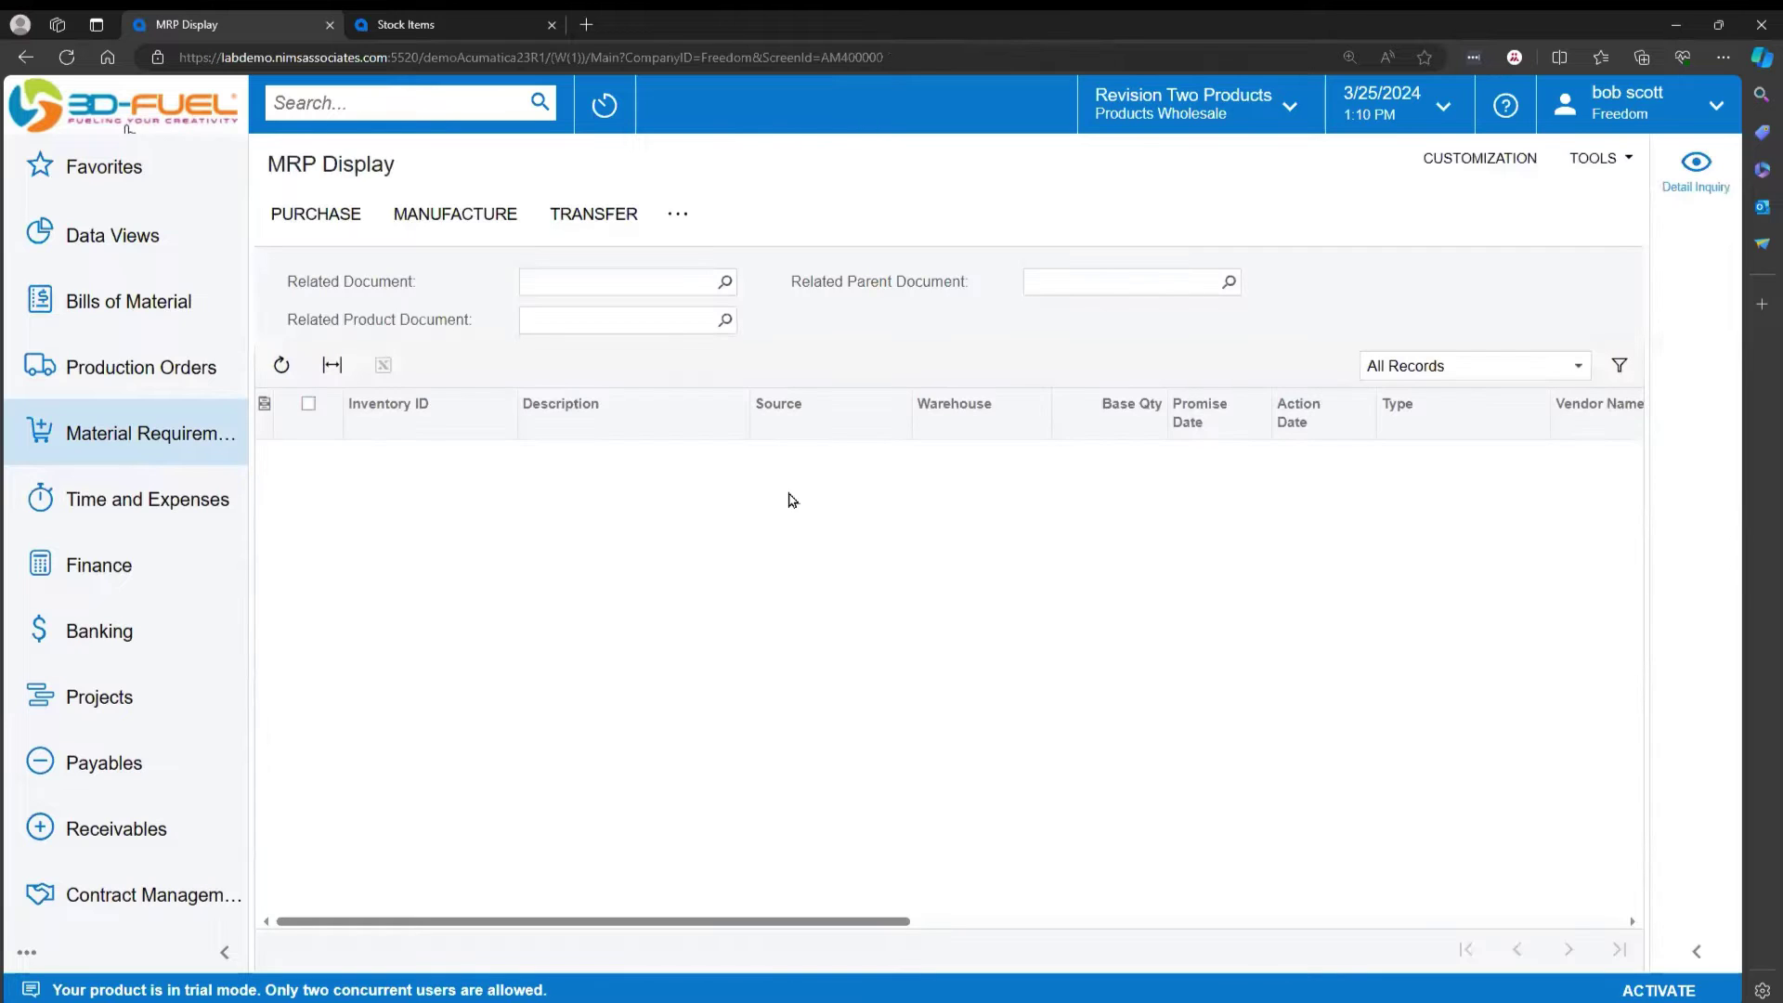
{"action": "left_click", "coordinate": [503, 400]}
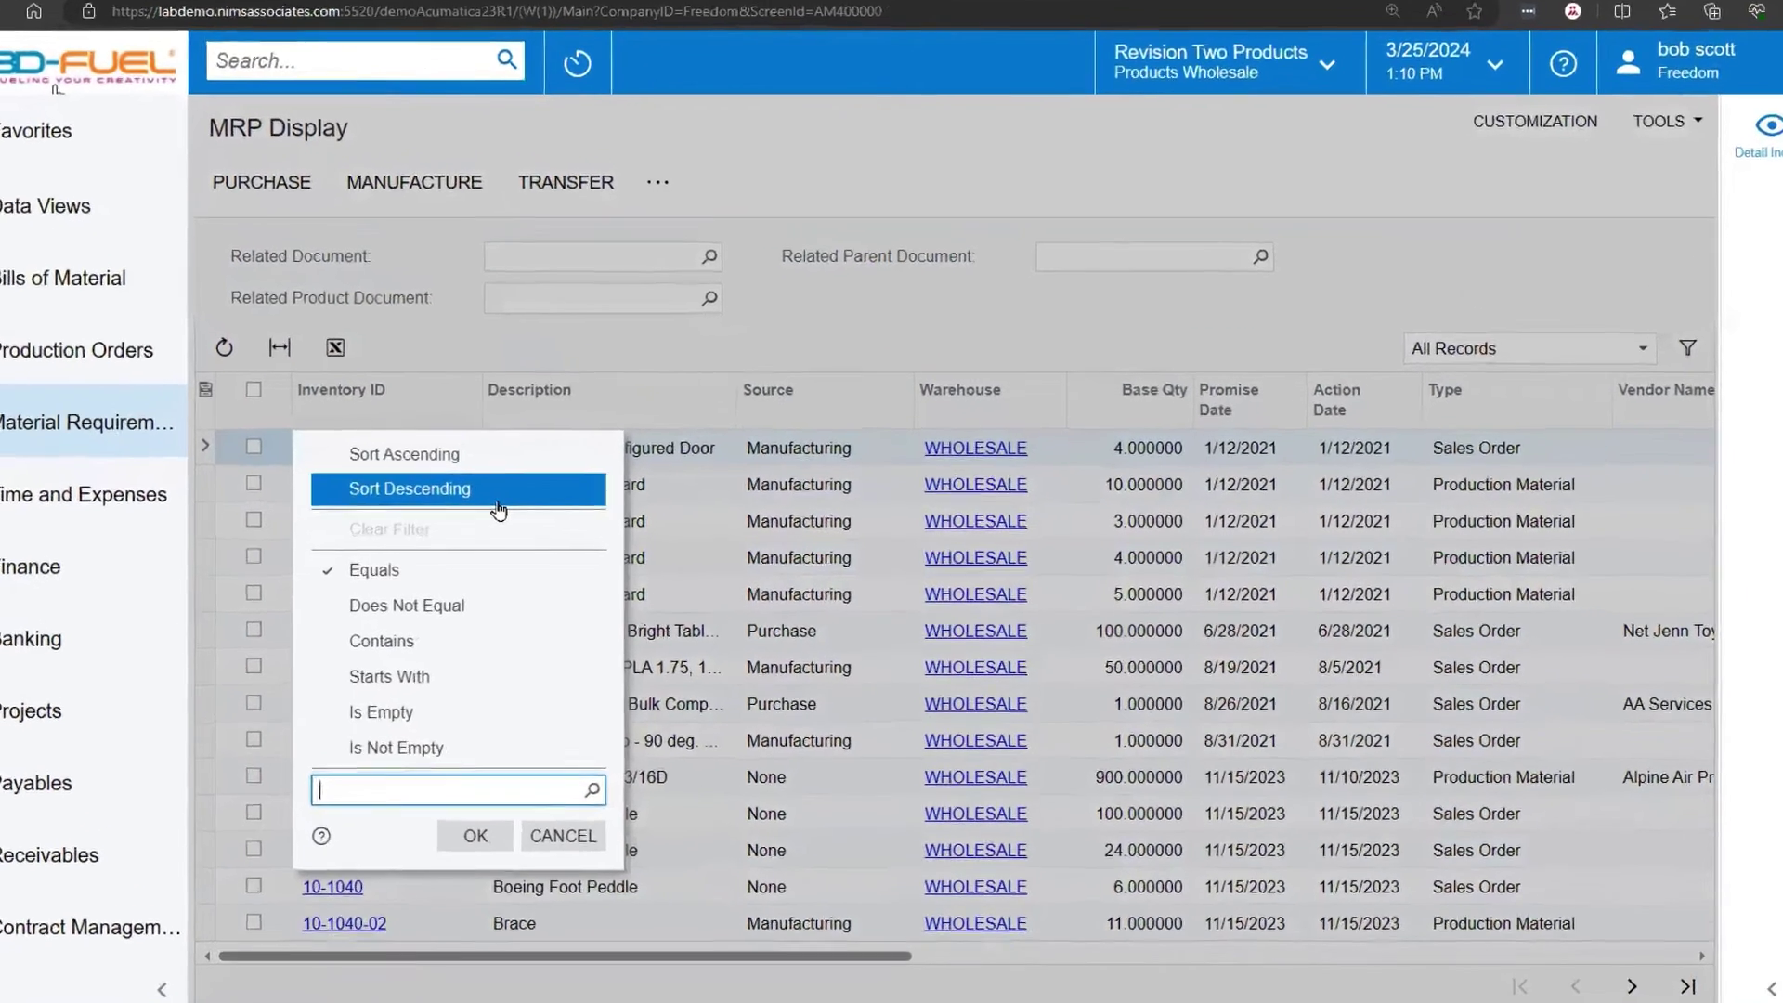
{"action": "type", "text": "blk"}
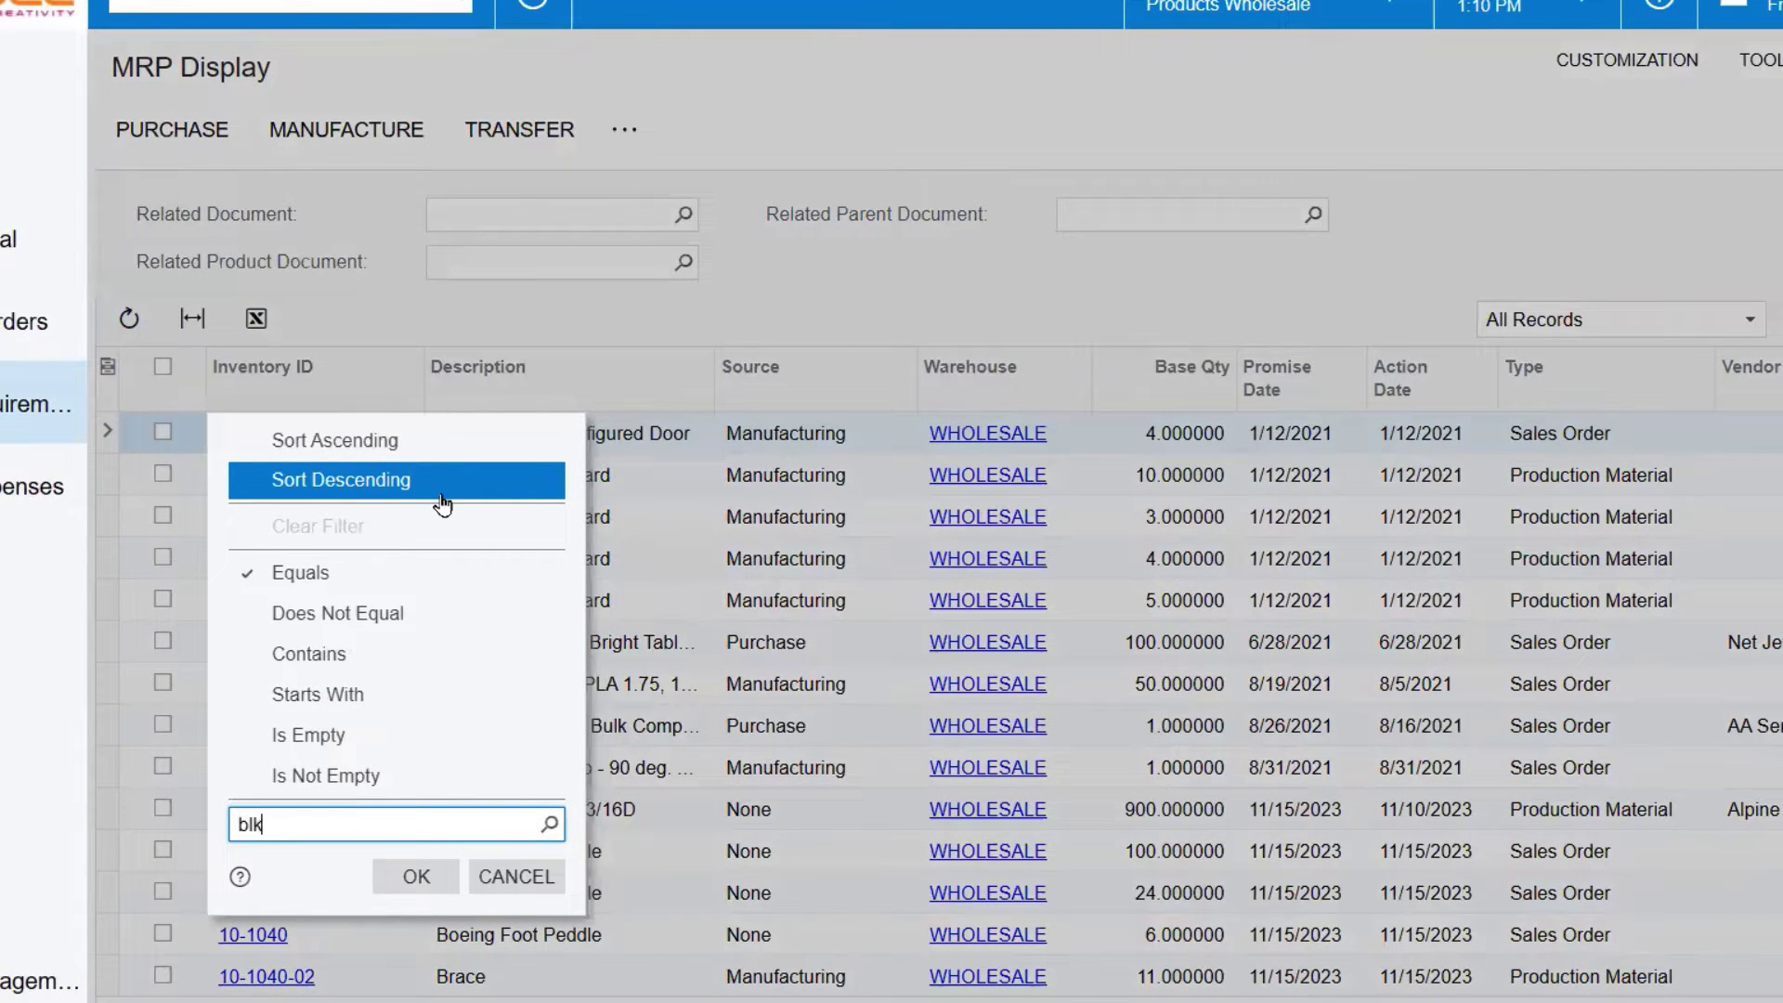
{"action": "left_click", "coordinate": [366, 655]}
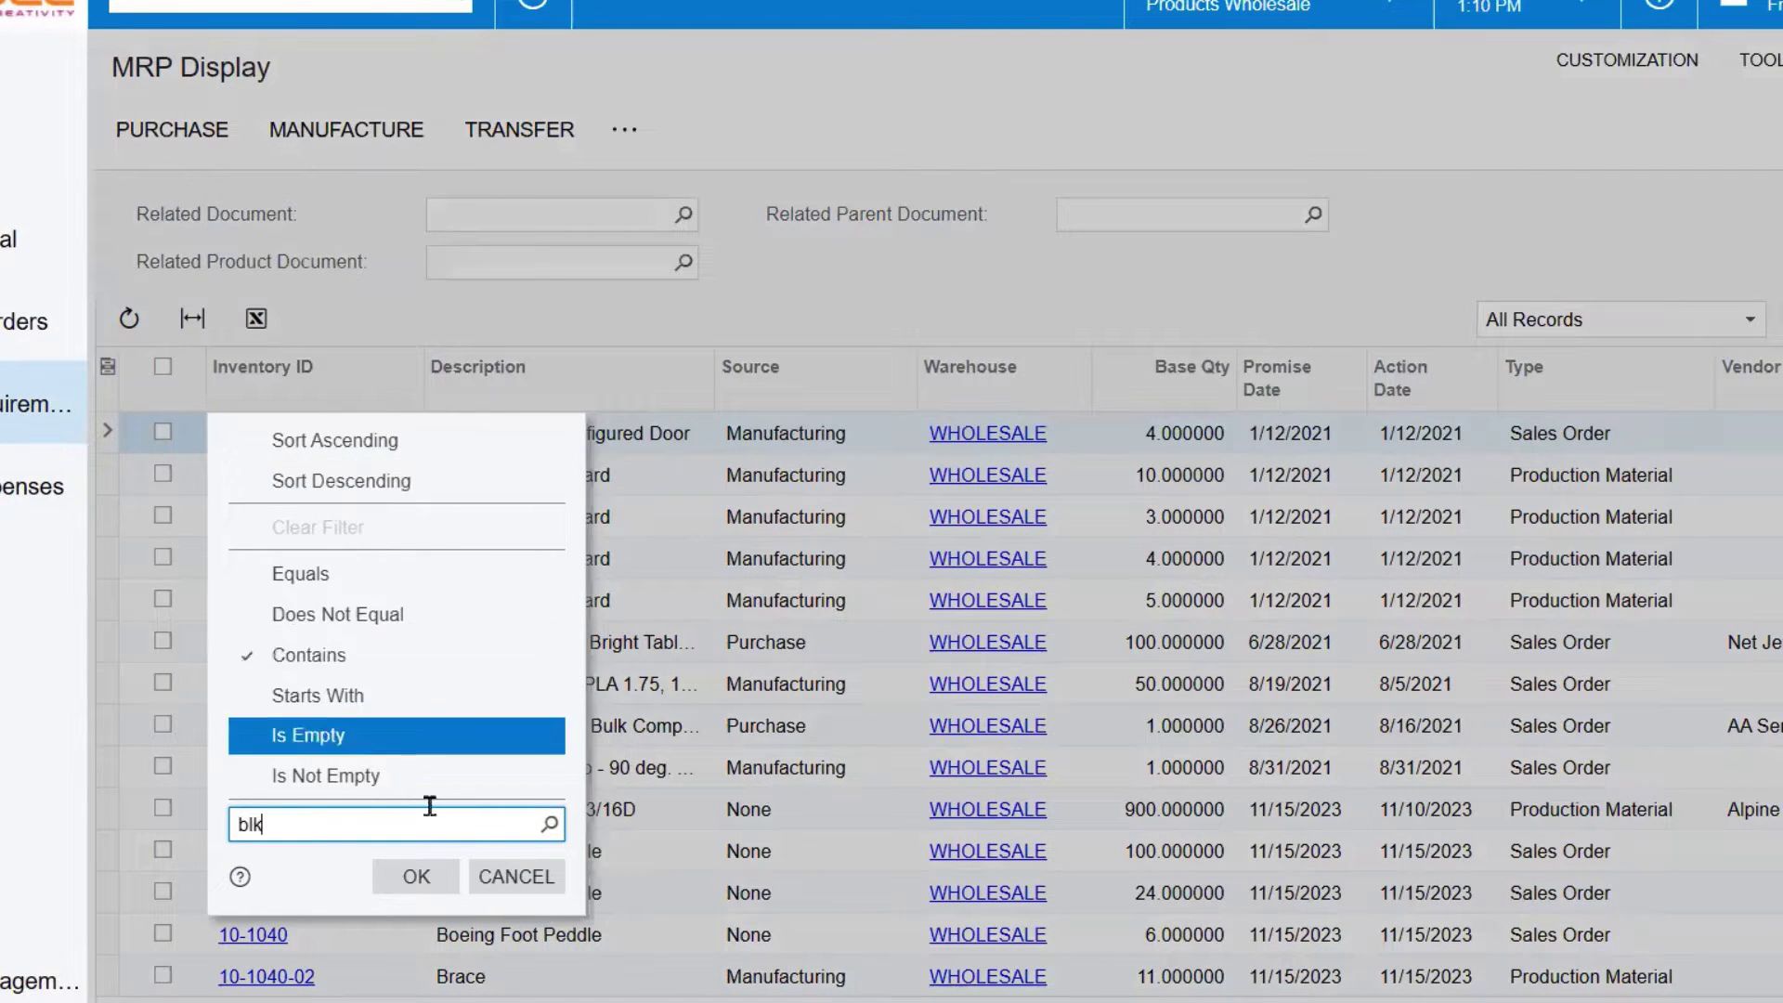
{"action": "left_click", "coordinate": [420, 879]}
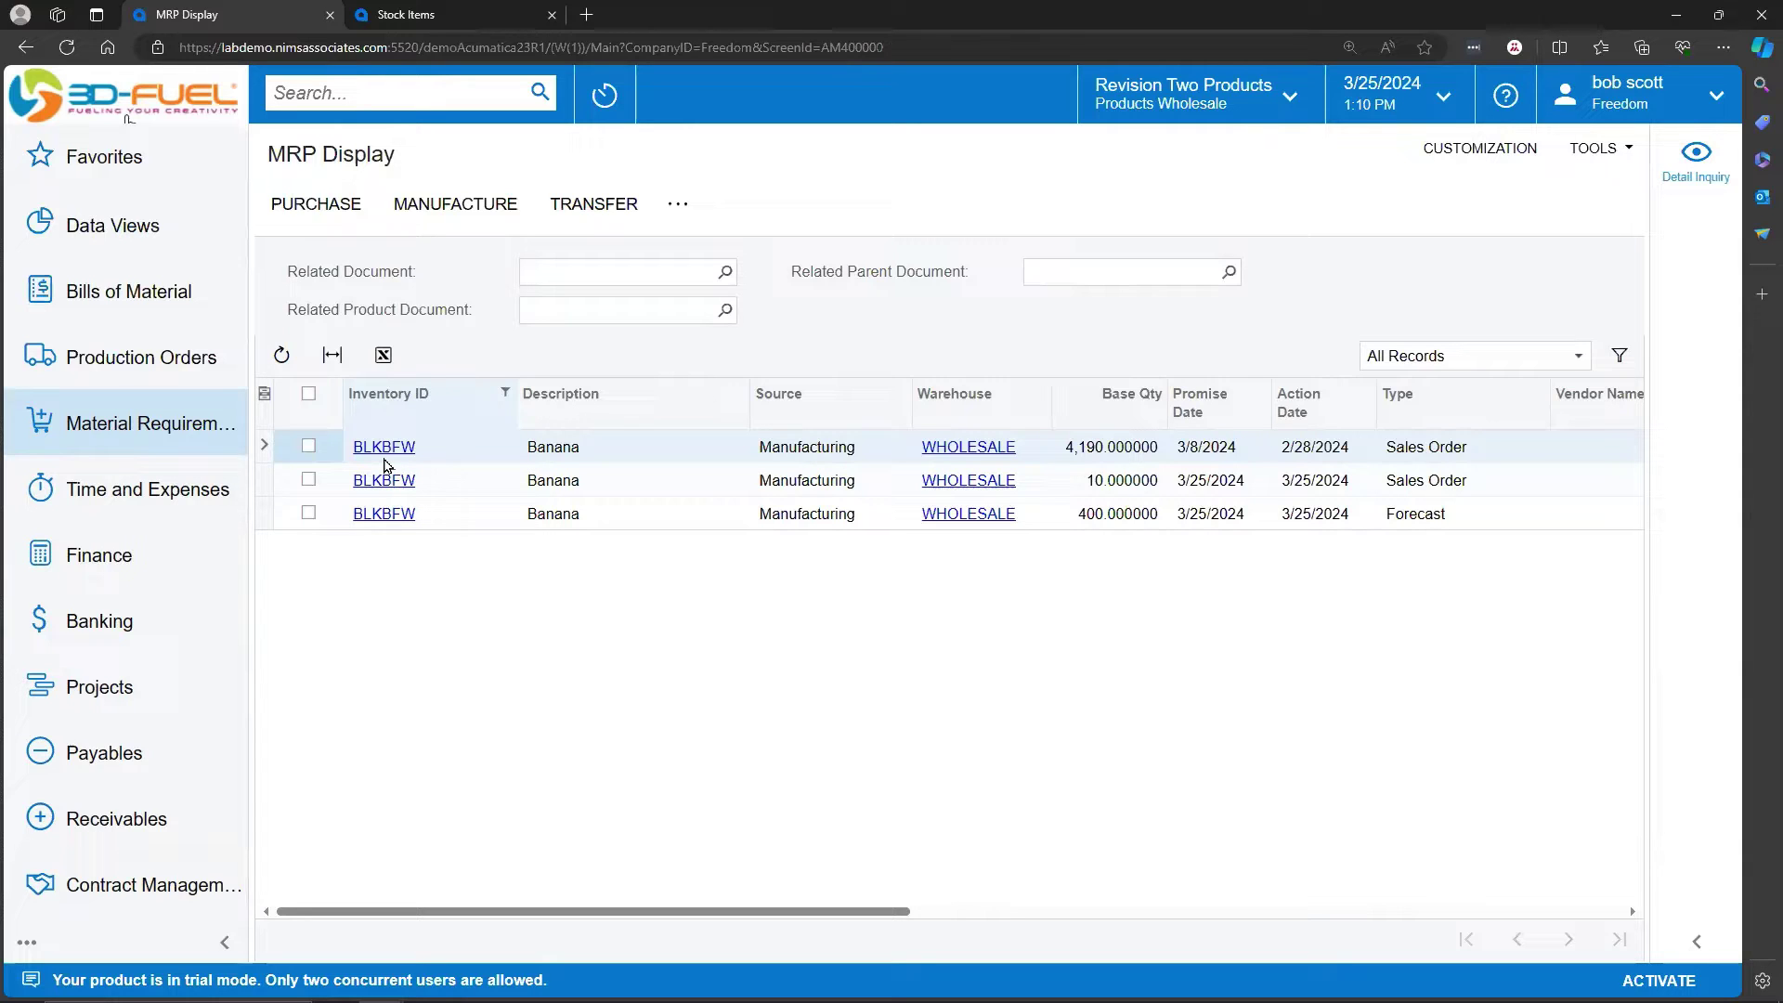
Step: Create a manufacturing production order from the Forecast record of BLKBFW
{"action": "left_click", "coordinate": [308, 513]}
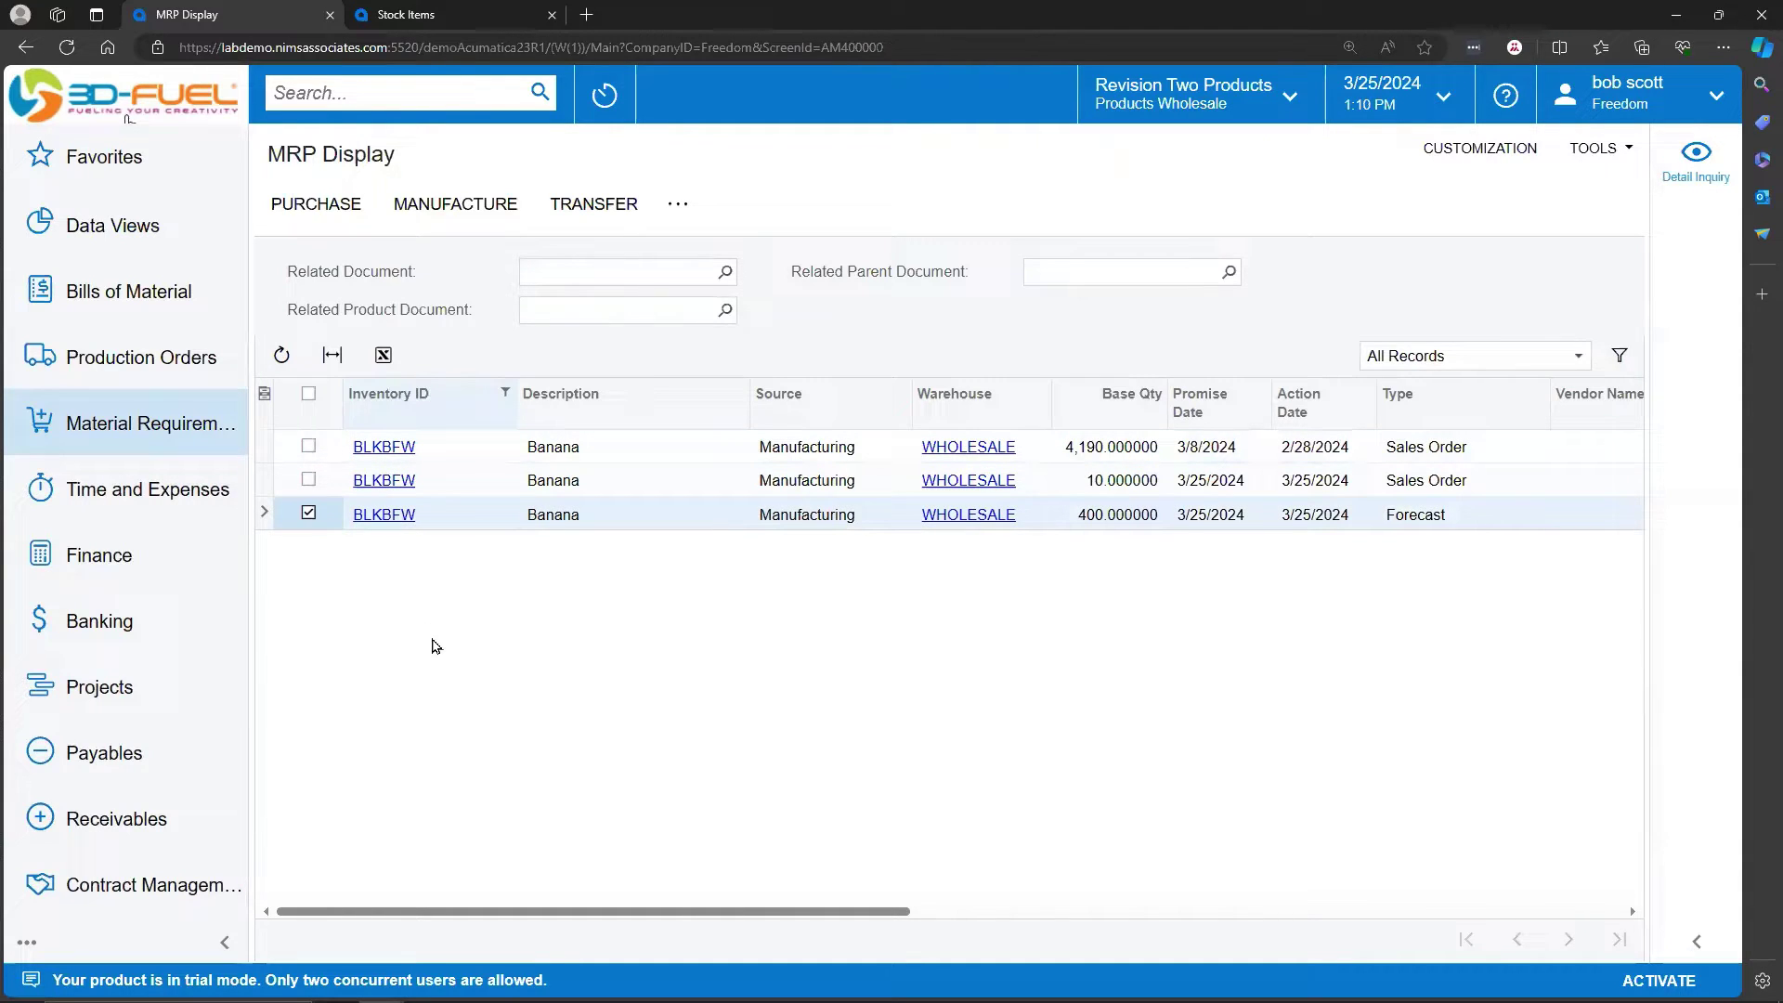
{"action": "left_click", "coordinate": [444, 205]}
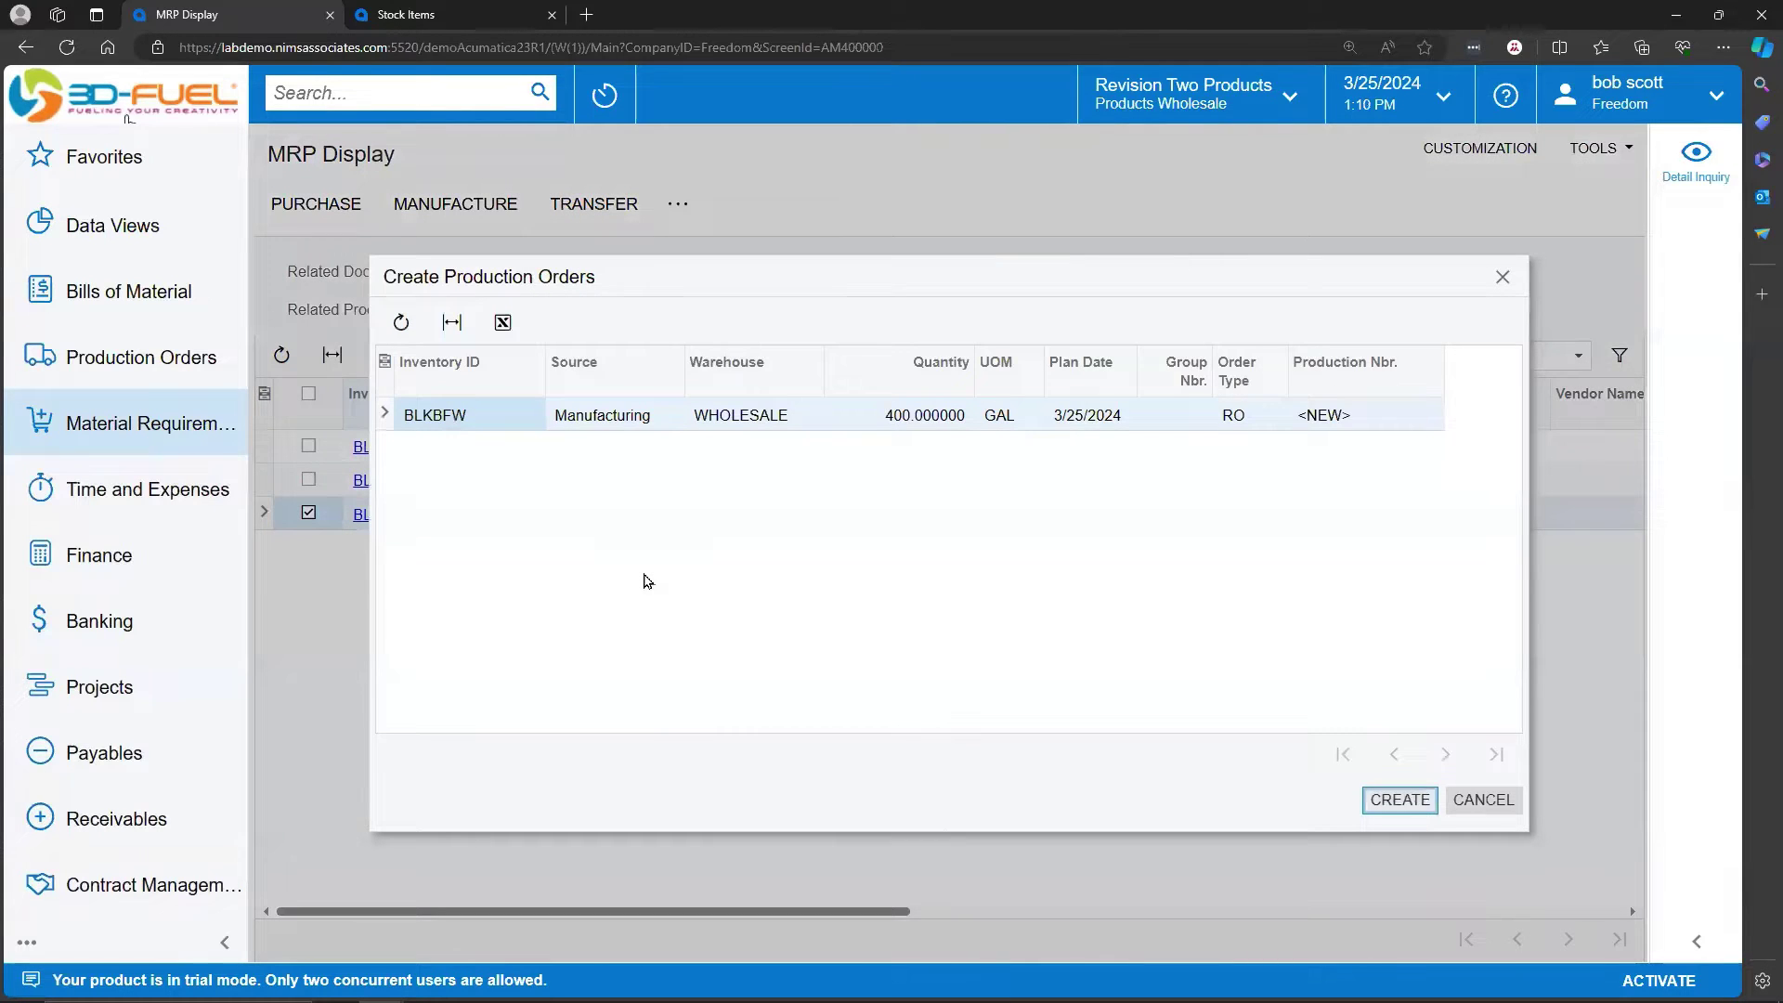
{"action": "left_click", "coordinate": [1393, 805]}
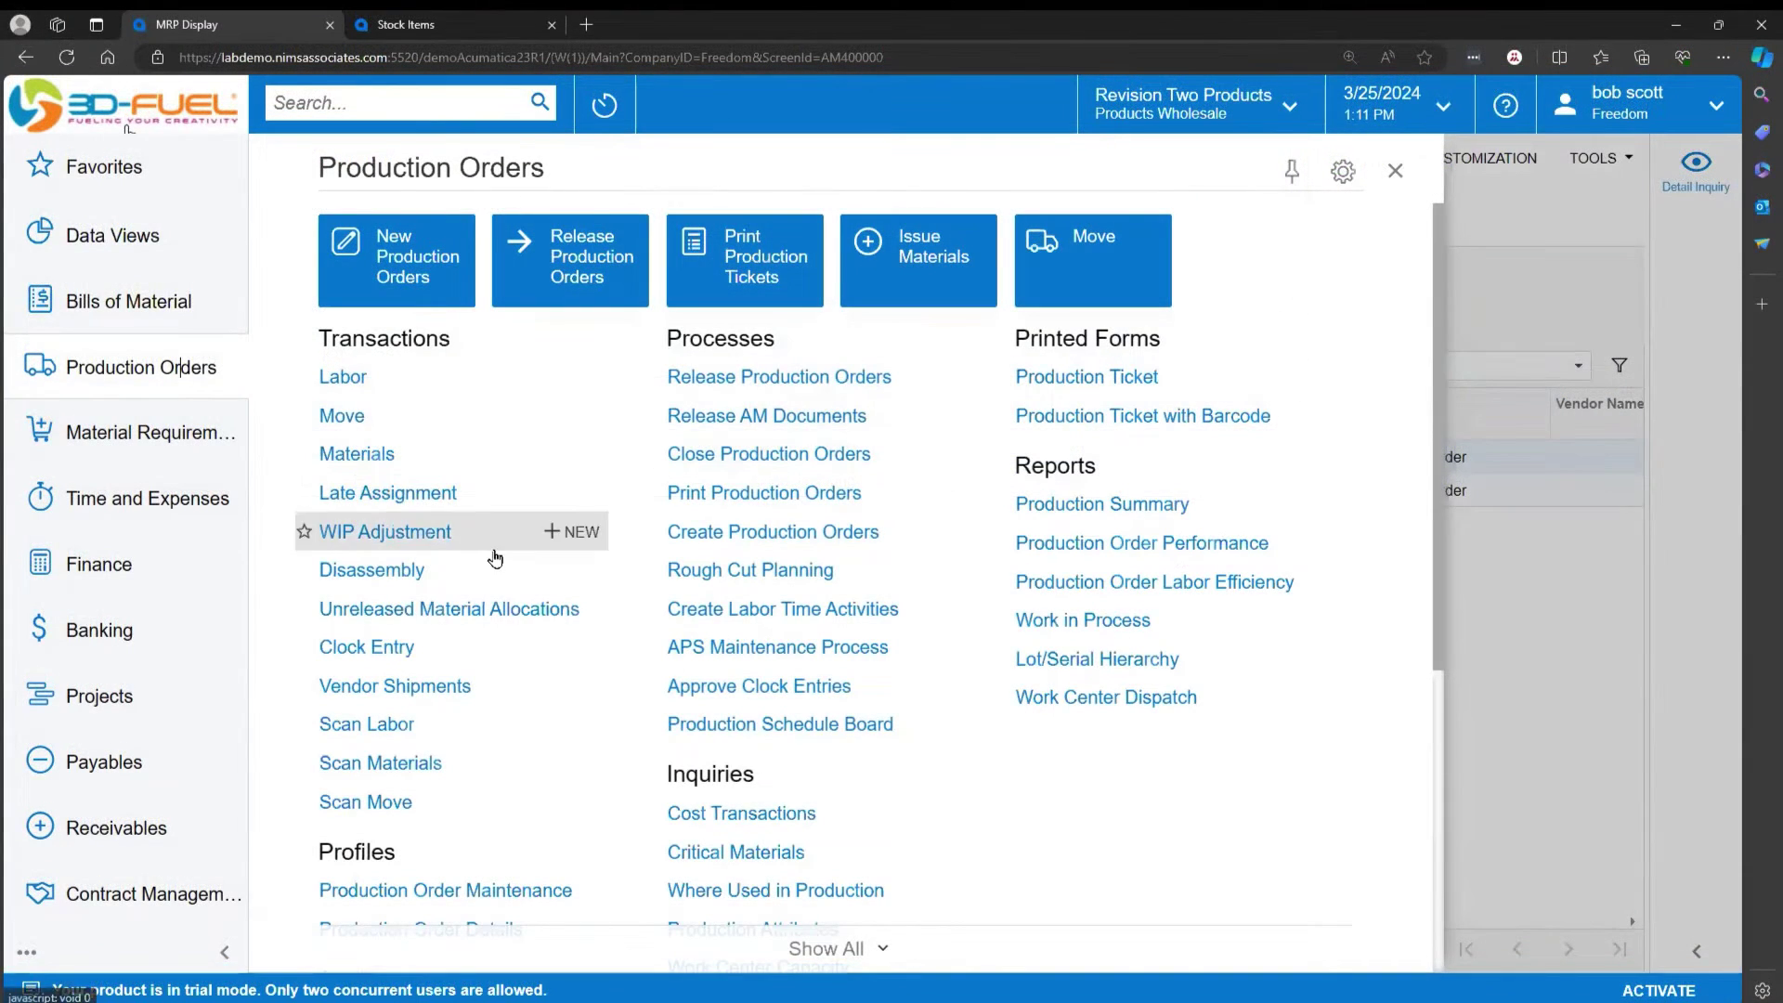
Step: Start a new RO order in Production Order Maintenance for inventory item BLKBFW - Banana
{"action": "scroll", "coordinate": [527, 635], "scroll_direction": "down", "scroll_amount": 3}
{"action": "left_click", "coordinate": [460, 661]}
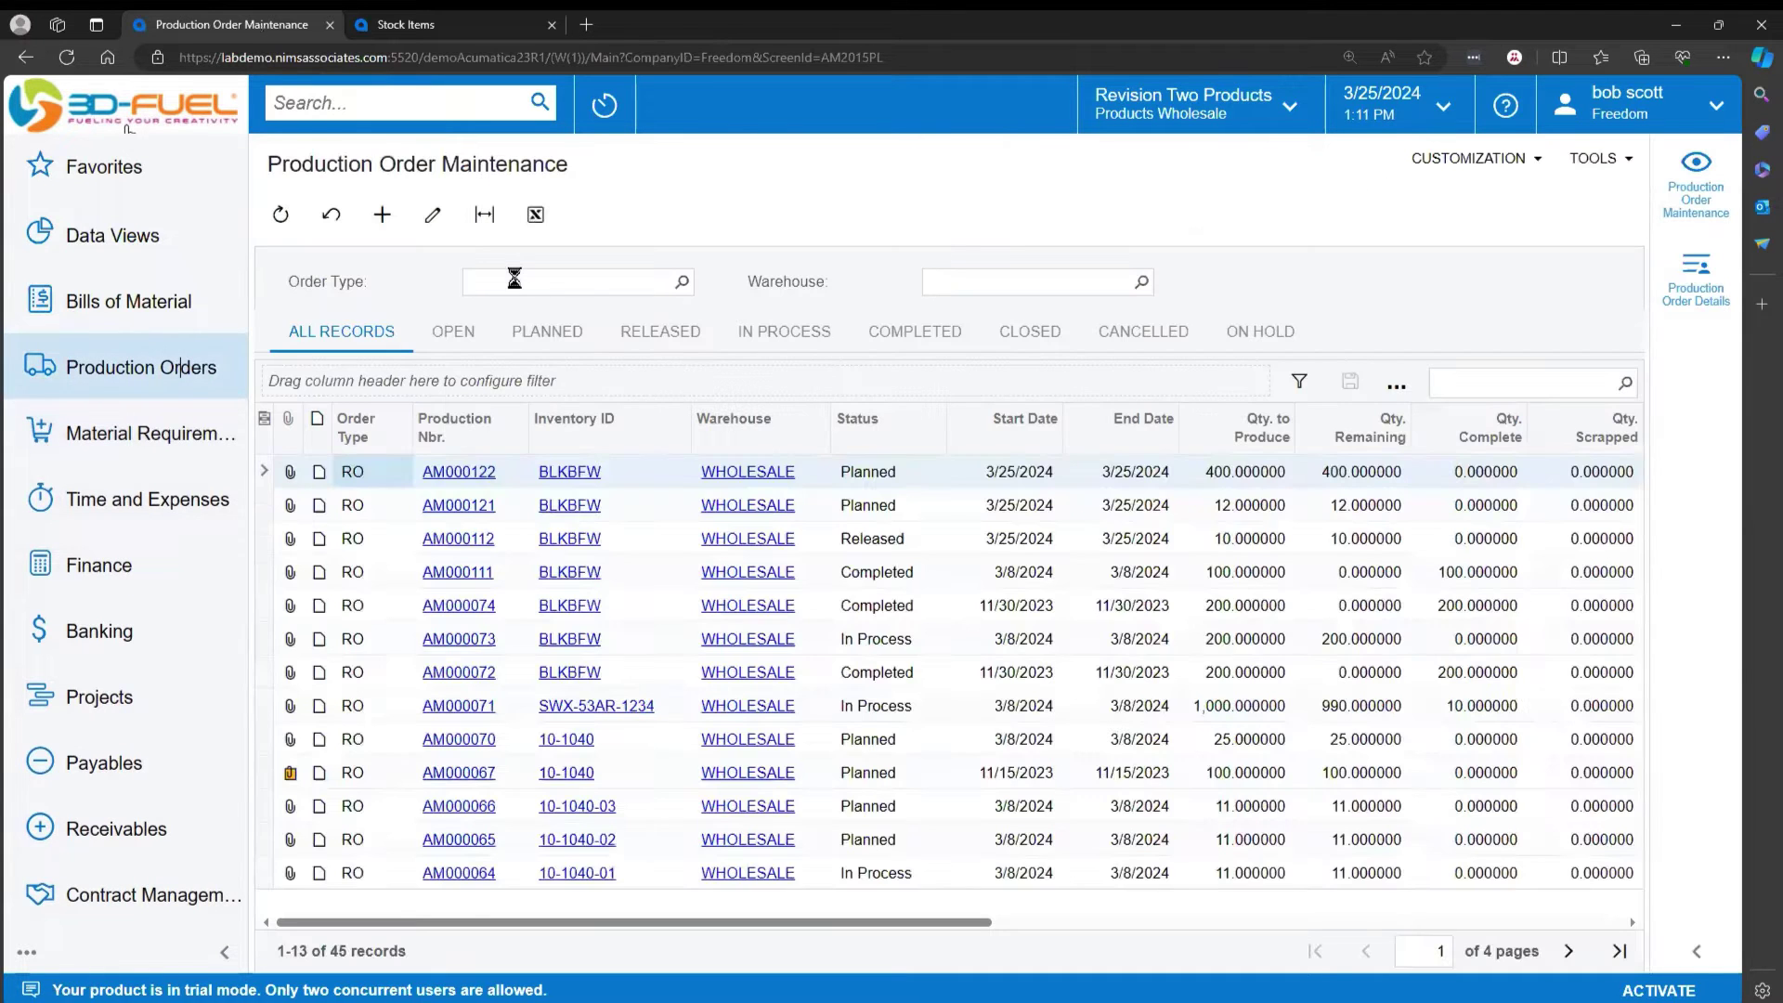
{"action": "left_click", "coordinate": [376, 216]}
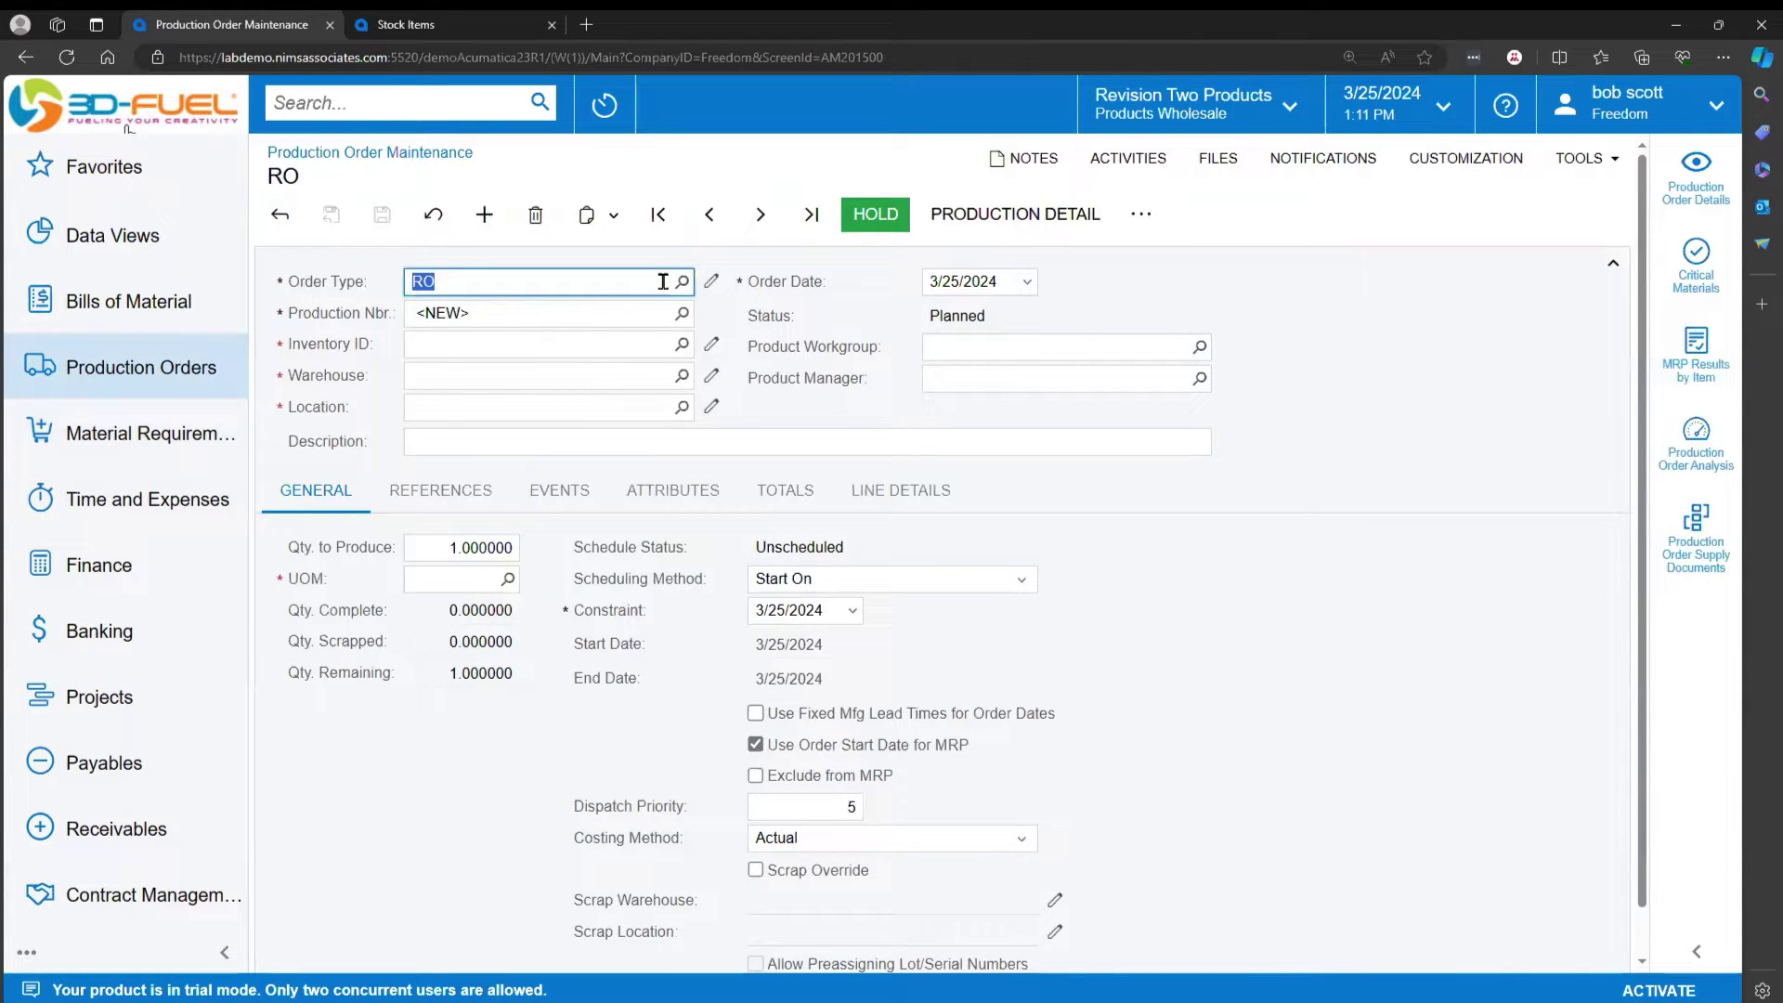
{"action": "left_click", "coordinate": [612, 345]}
{"action": "type", "text": "blk"}
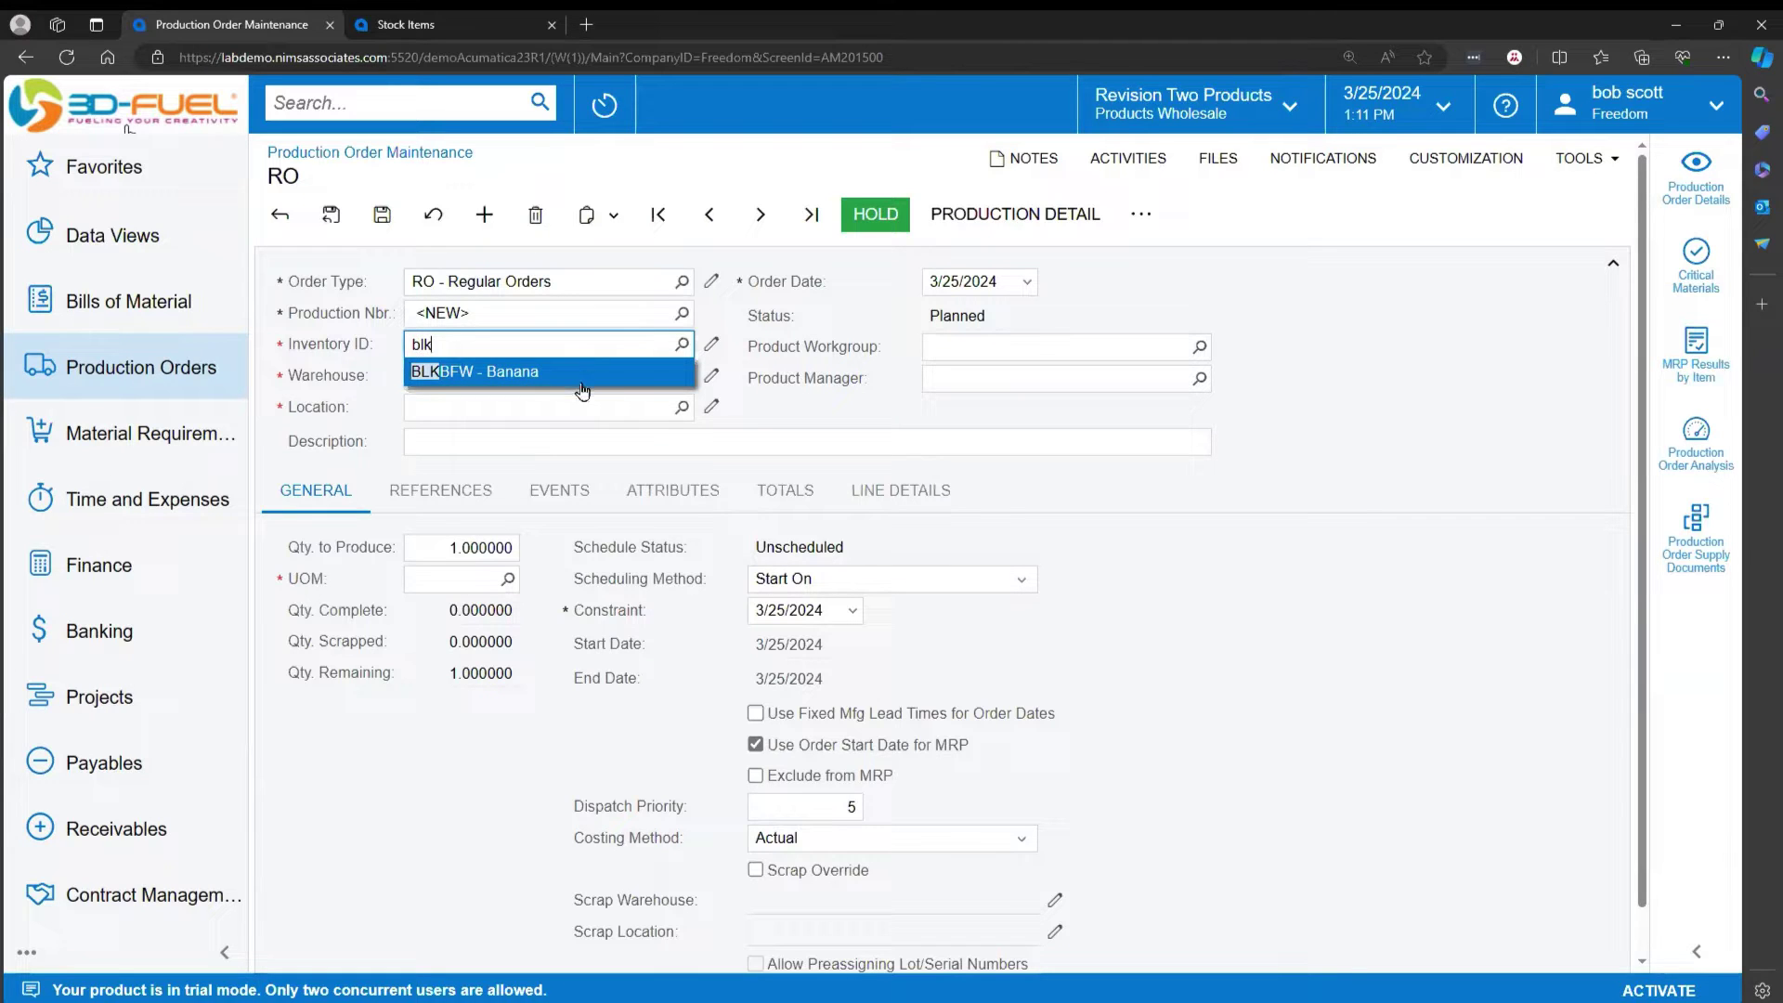
{"action": "left_click", "coordinate": [576, 374]}
{"action": "left_click", "coordinate": [509, 378]}
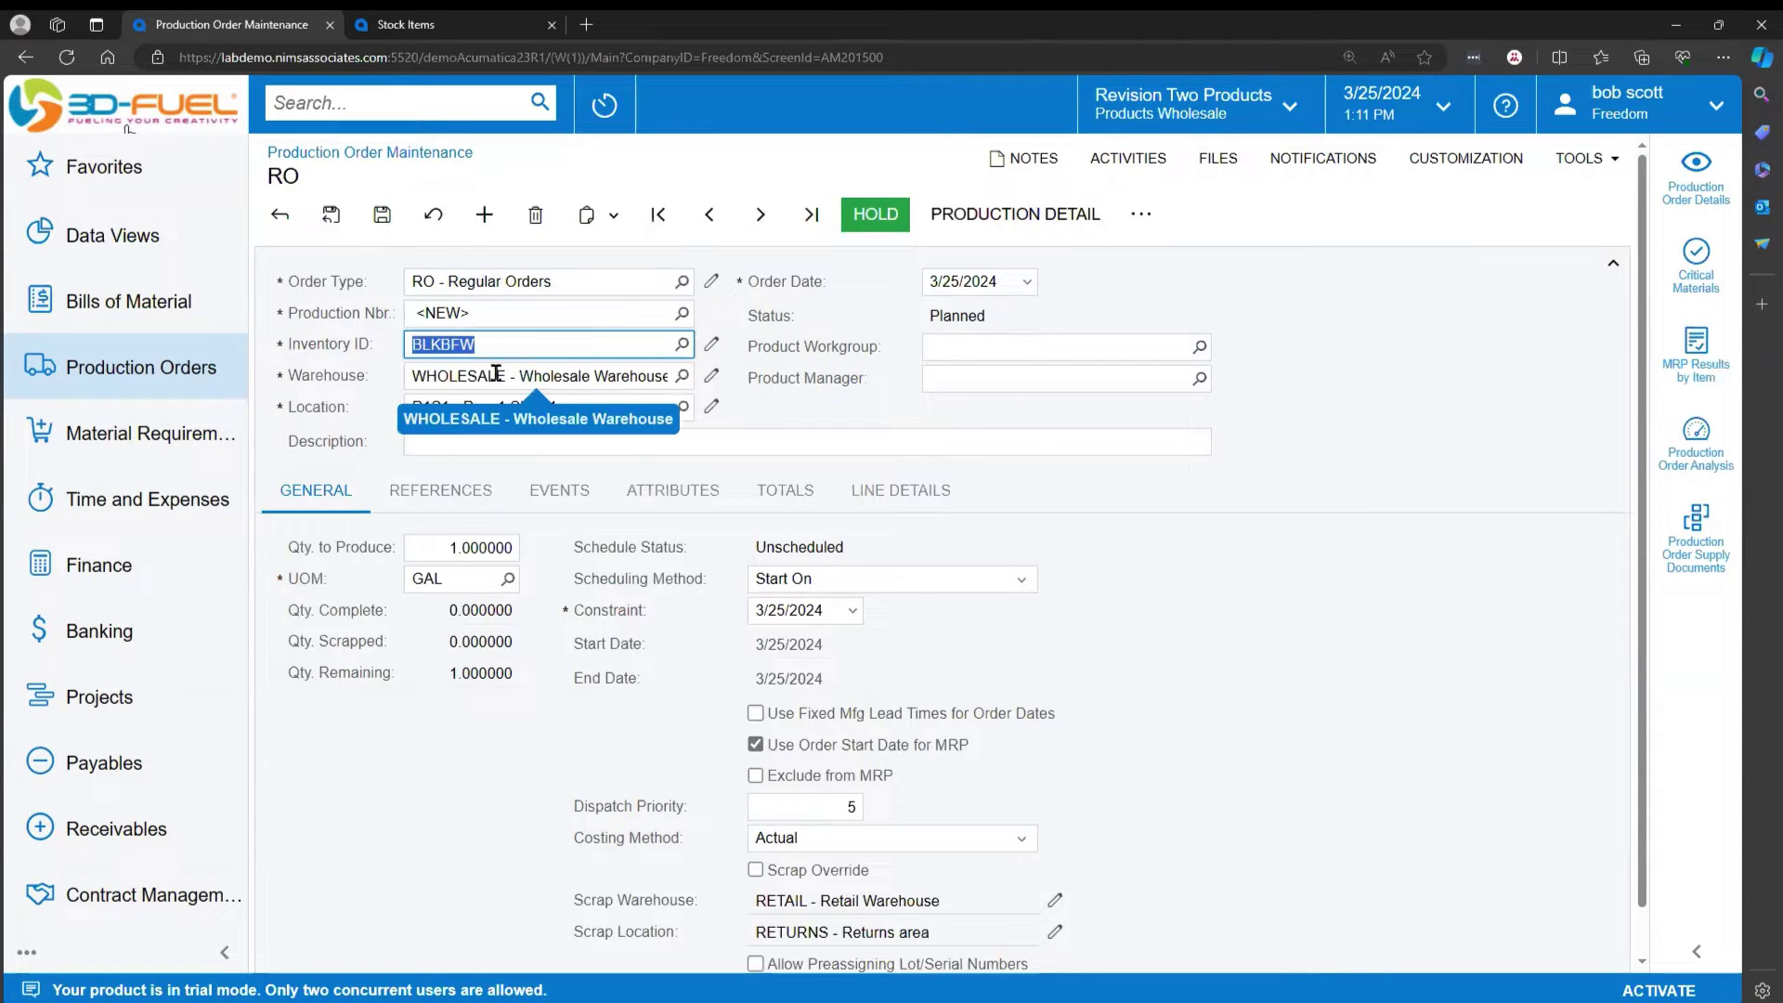
Step: Set the quantity to produce to 12 on the new production order and save it
{"action": "left_click", "coordinate": [516, 414]}
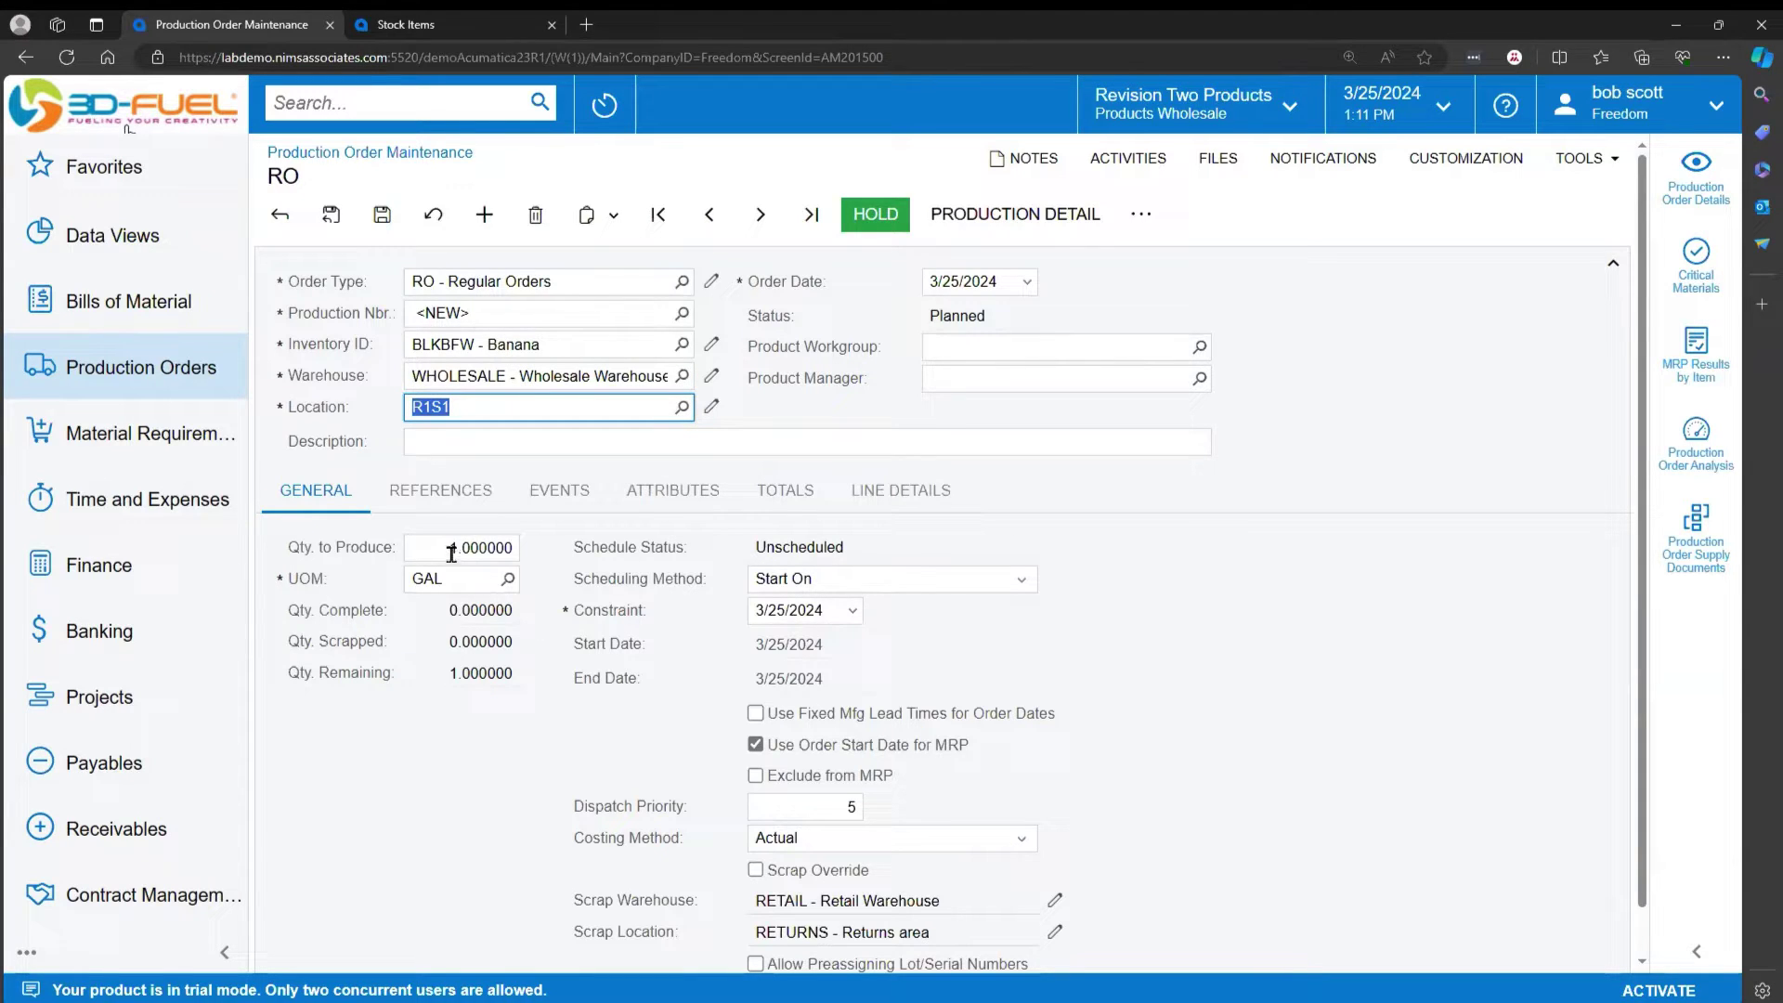
{"action": "key", "text": "Tab"}
{"action": "type", "text": "12"}
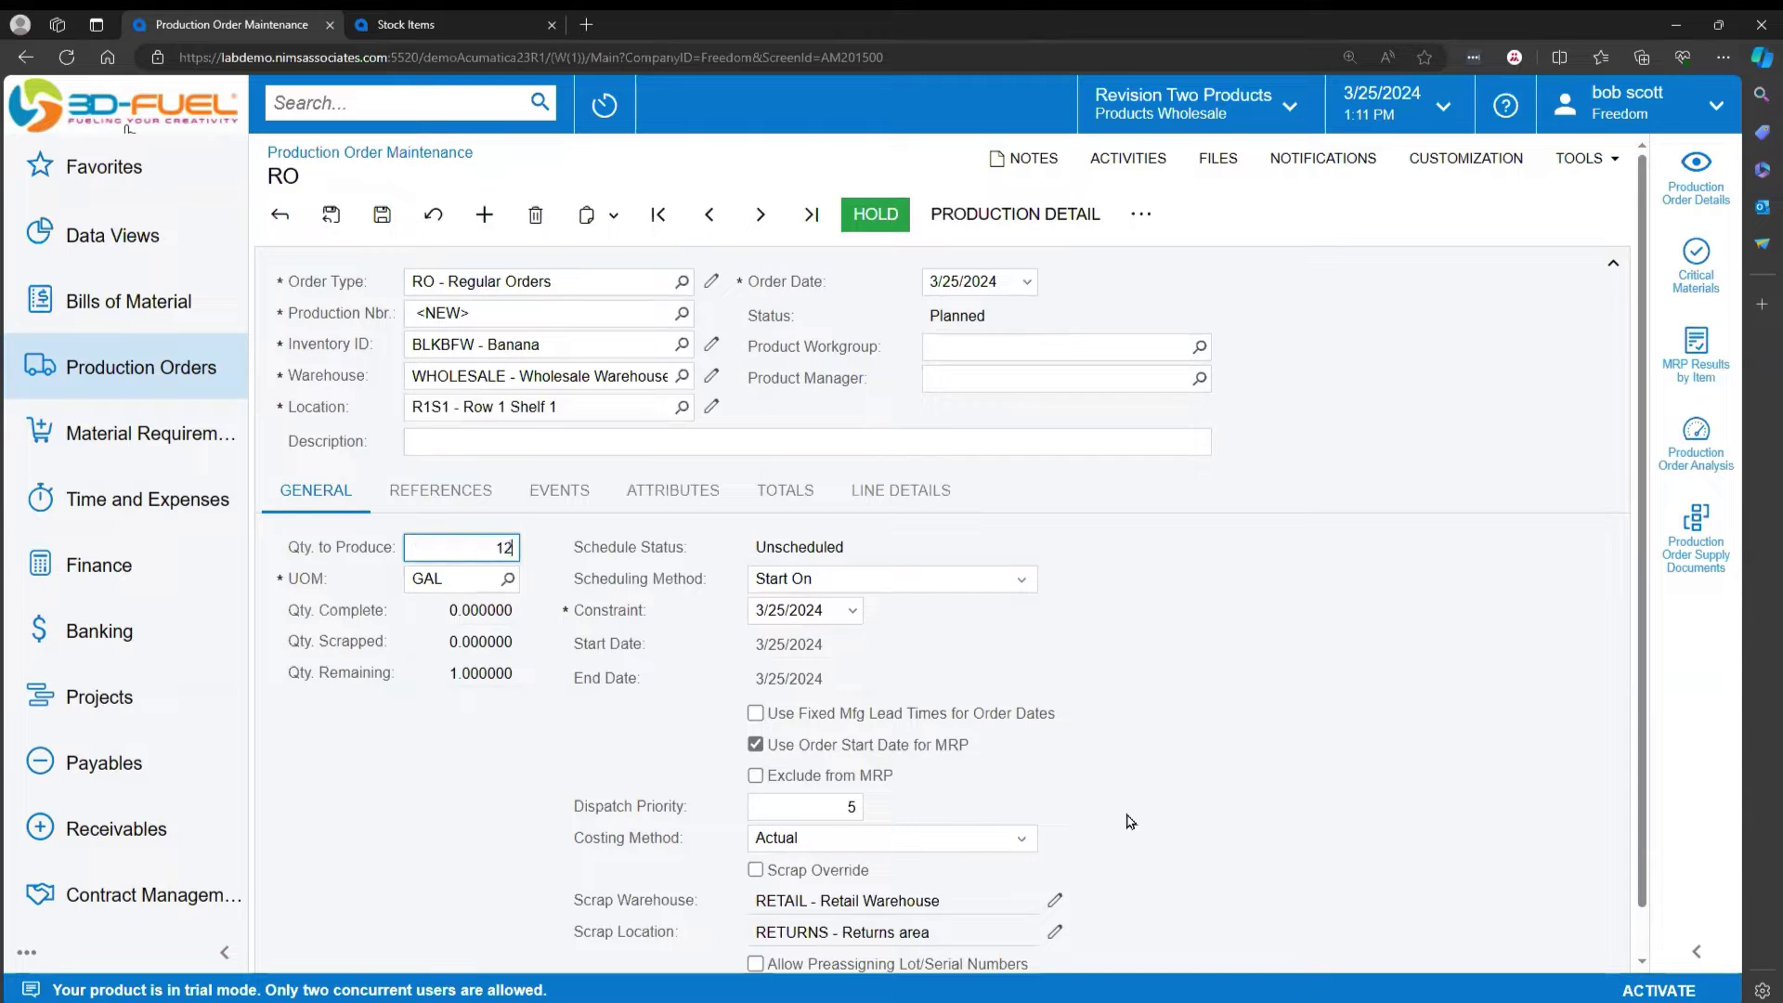
{"action": "key", "text": "Tab"}
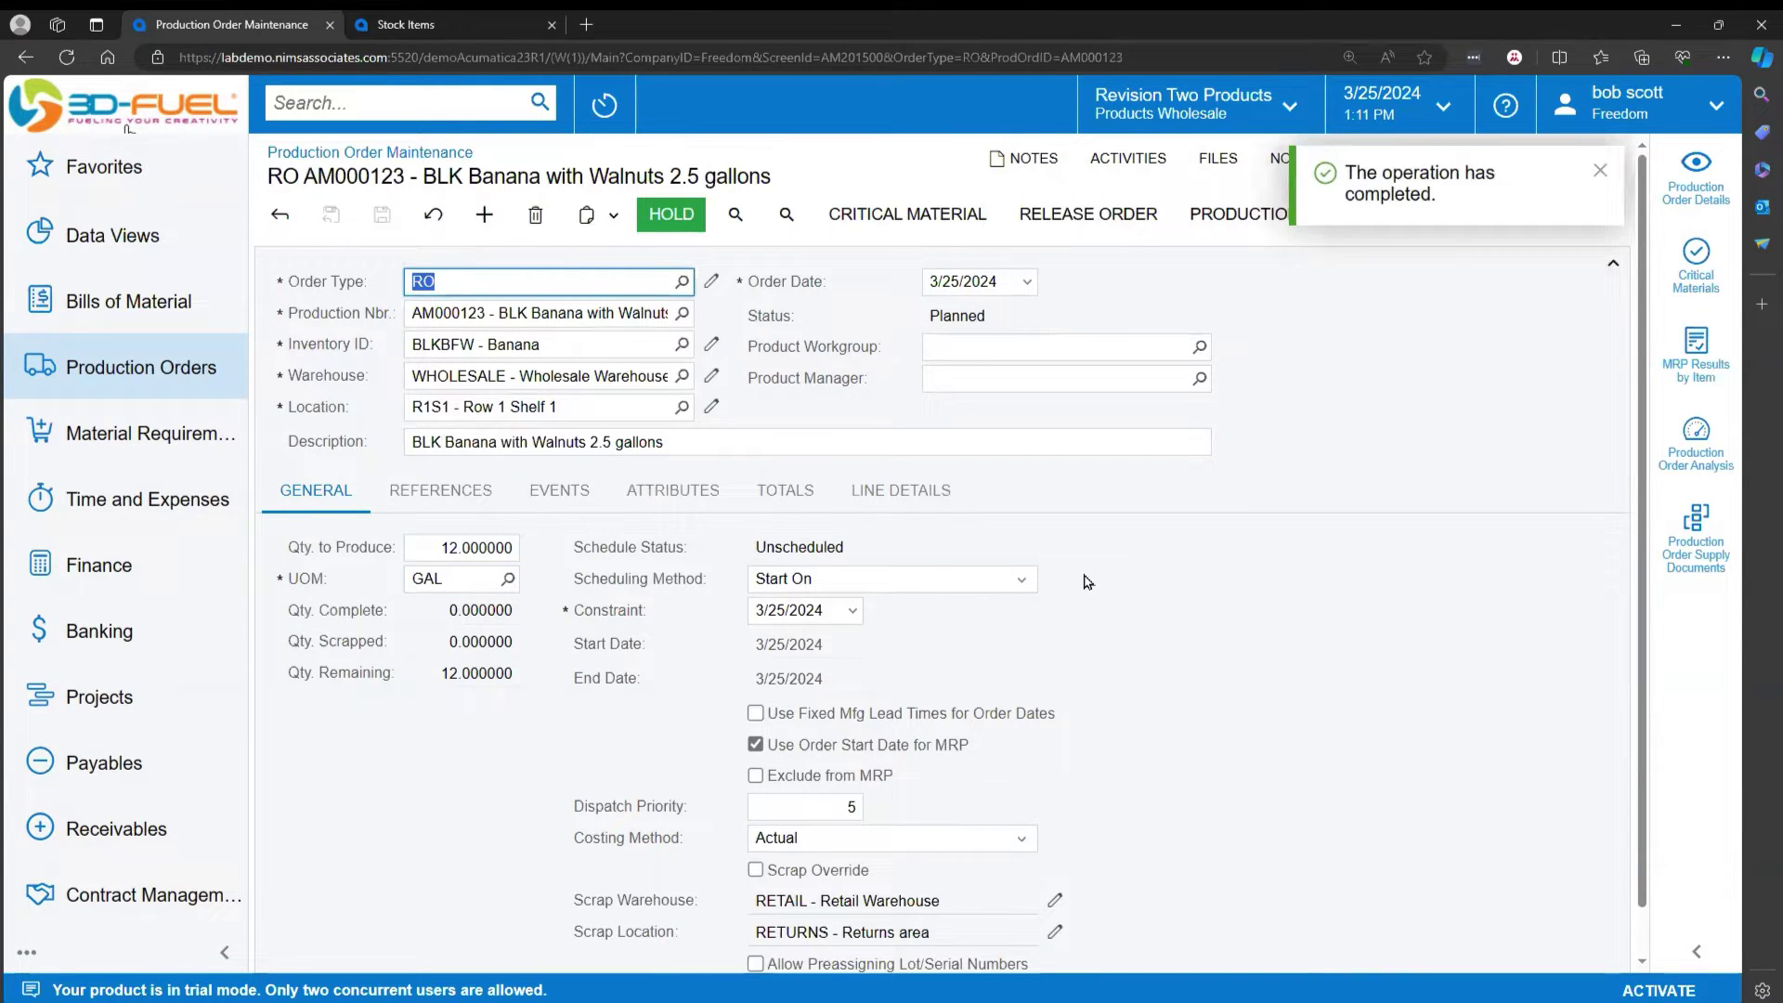
Step: Set the production order's scheduling constraint date to 3/28/2024
{"action": "left_click", "coordinate": [465, 548]}
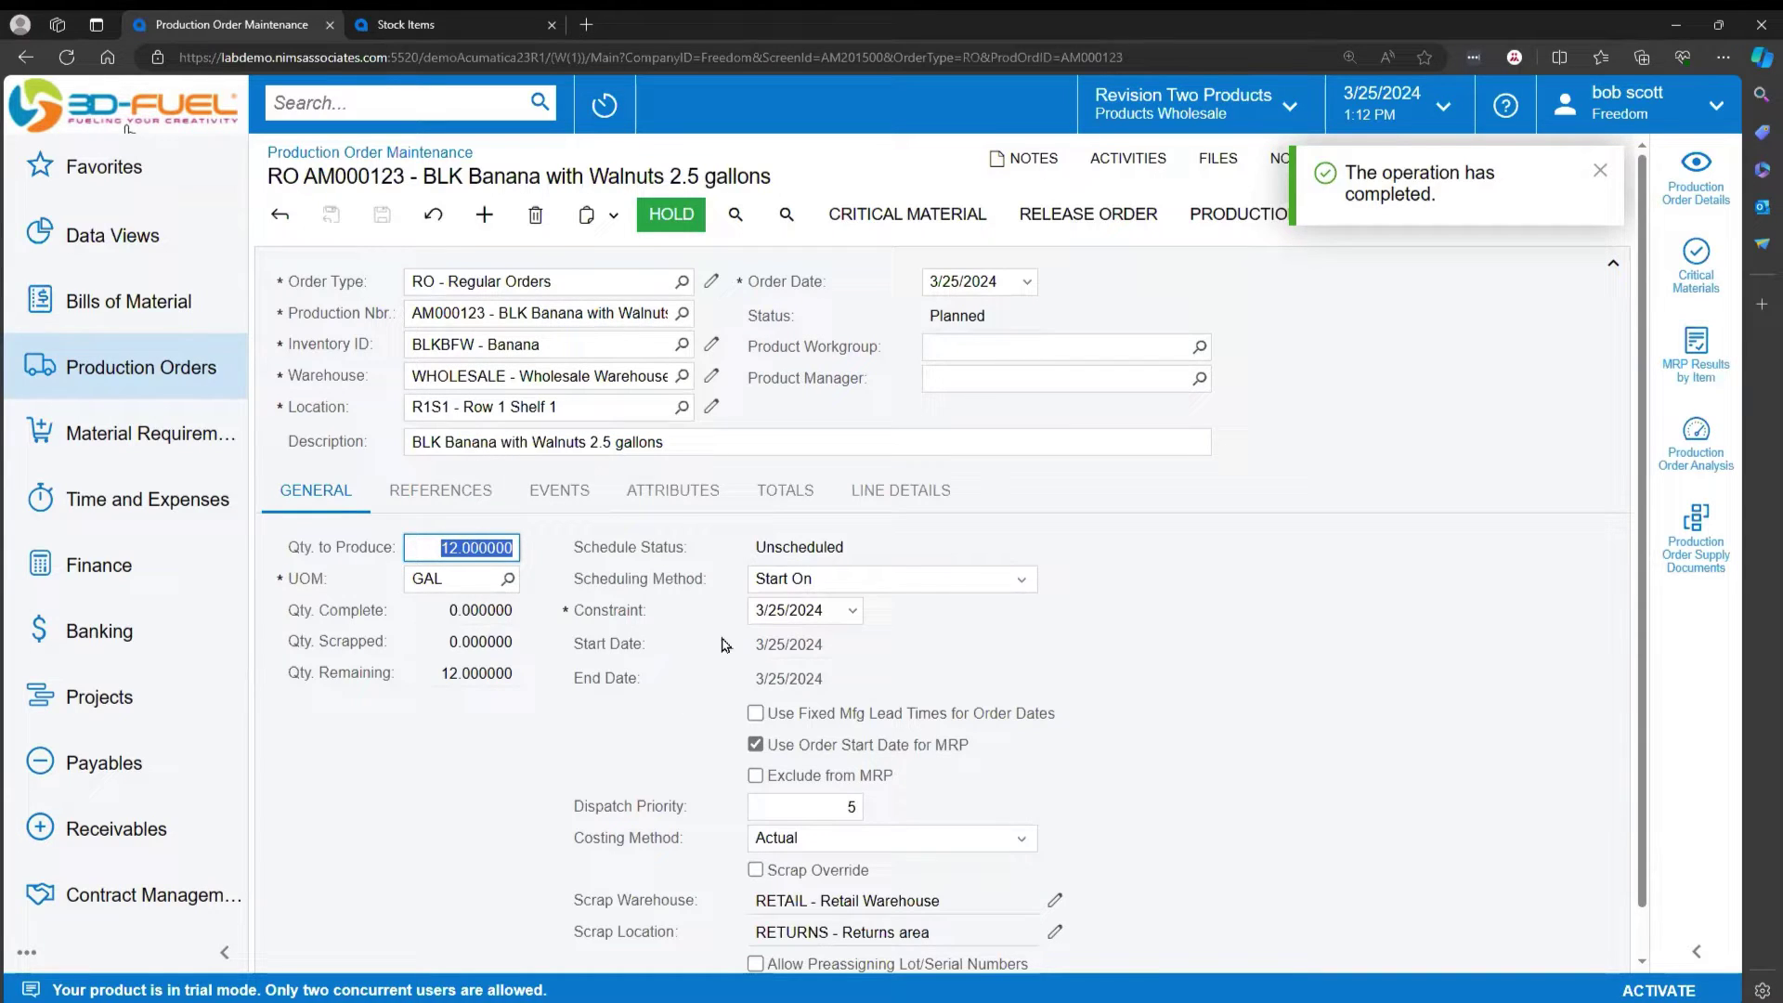
{"action": "left_click", "coordinate": [853, 621]}
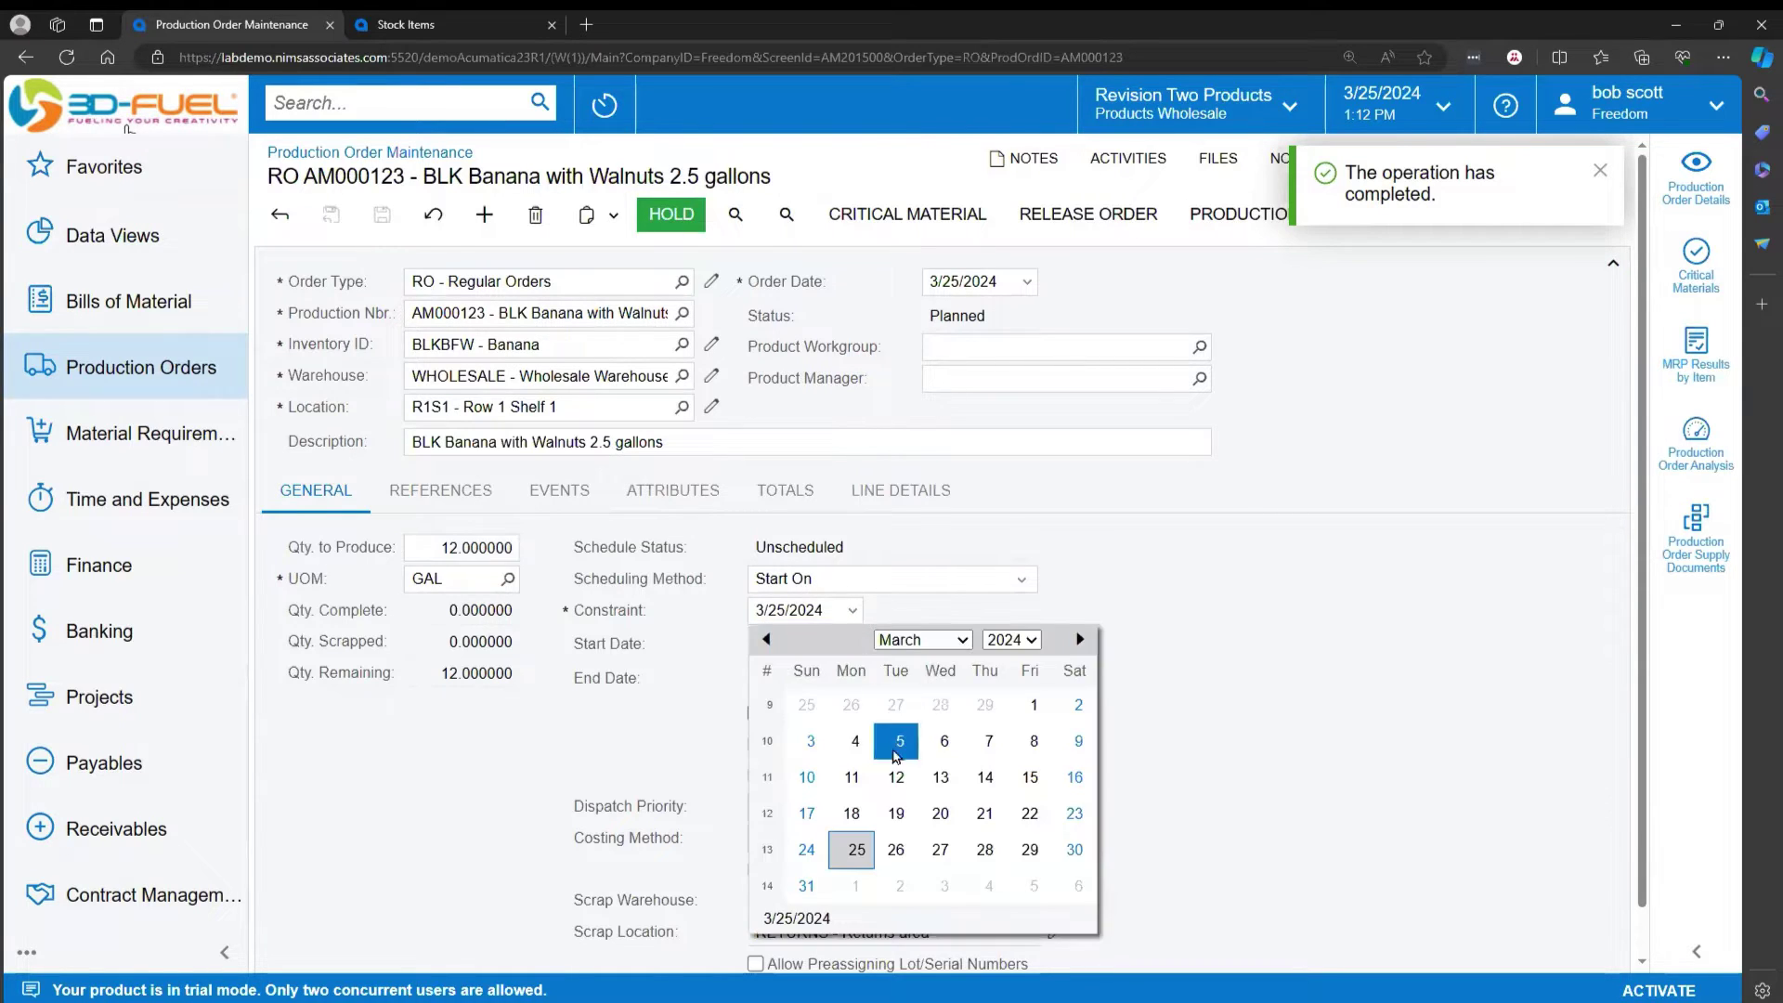
{"action": "left_click", "coordinate": [985, 850]}
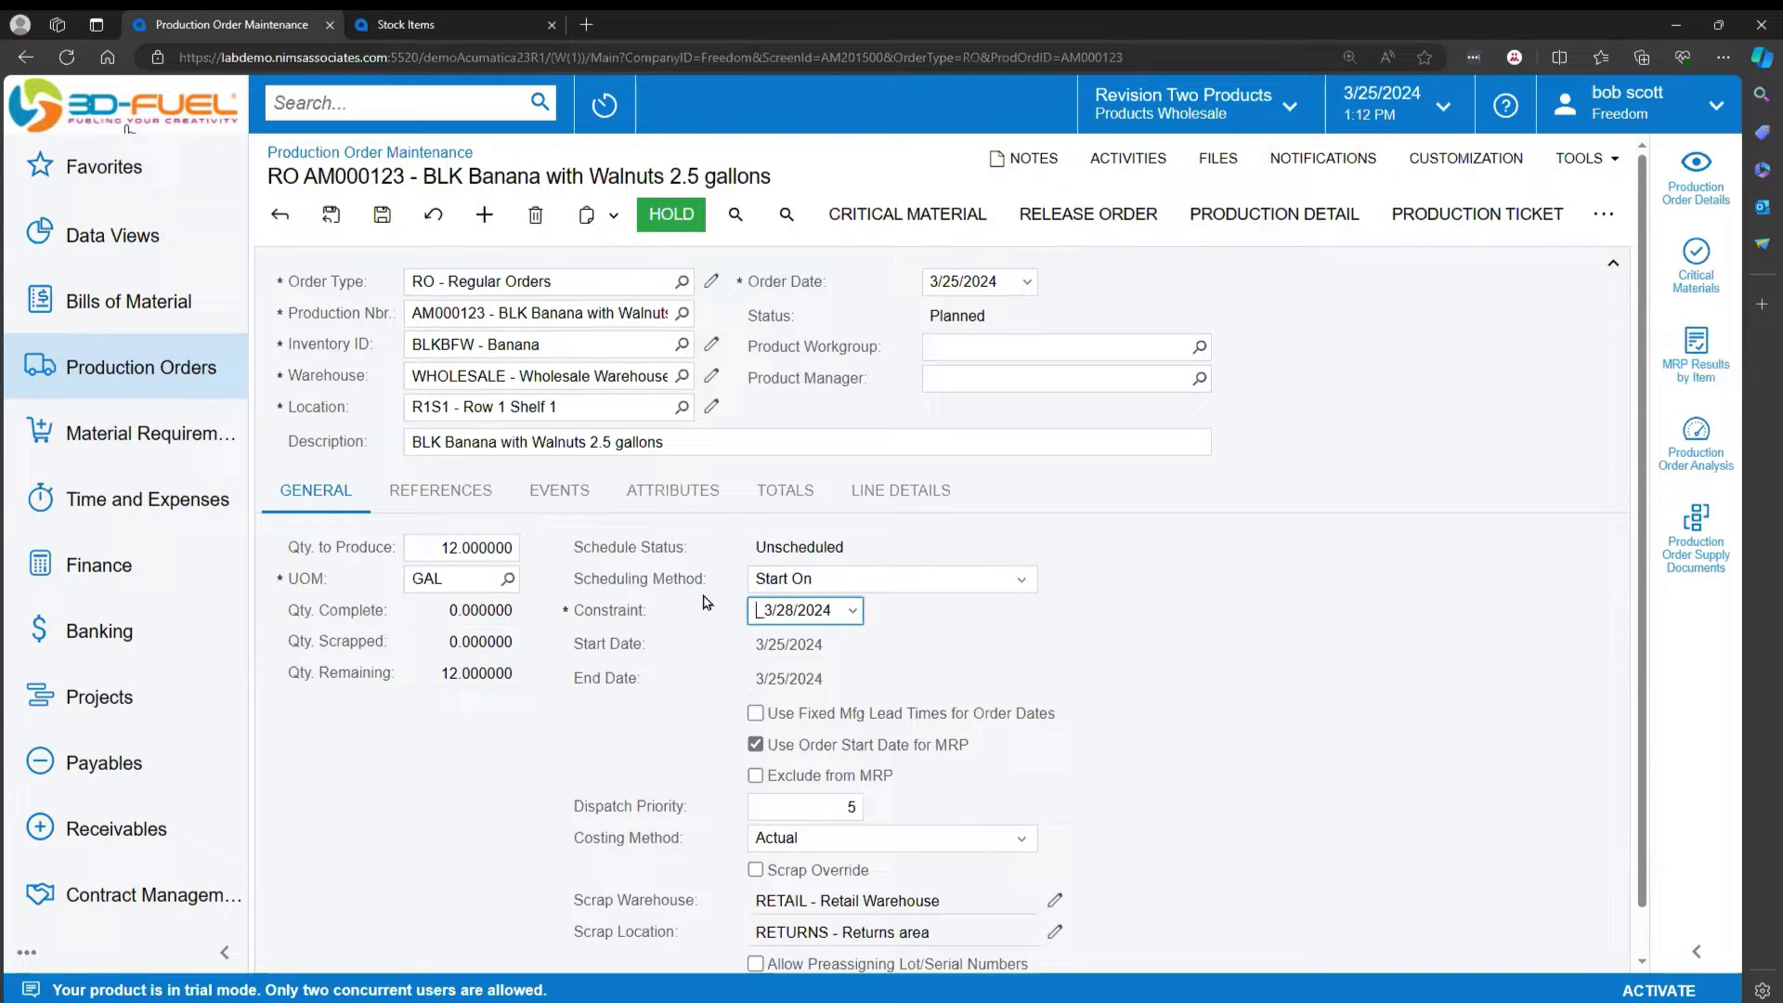
Step: Review the scheduling method options and the order's reference settings, including its source BOM and BOM revision
{"action": "left_click", "coordinate": [1022, 580]}
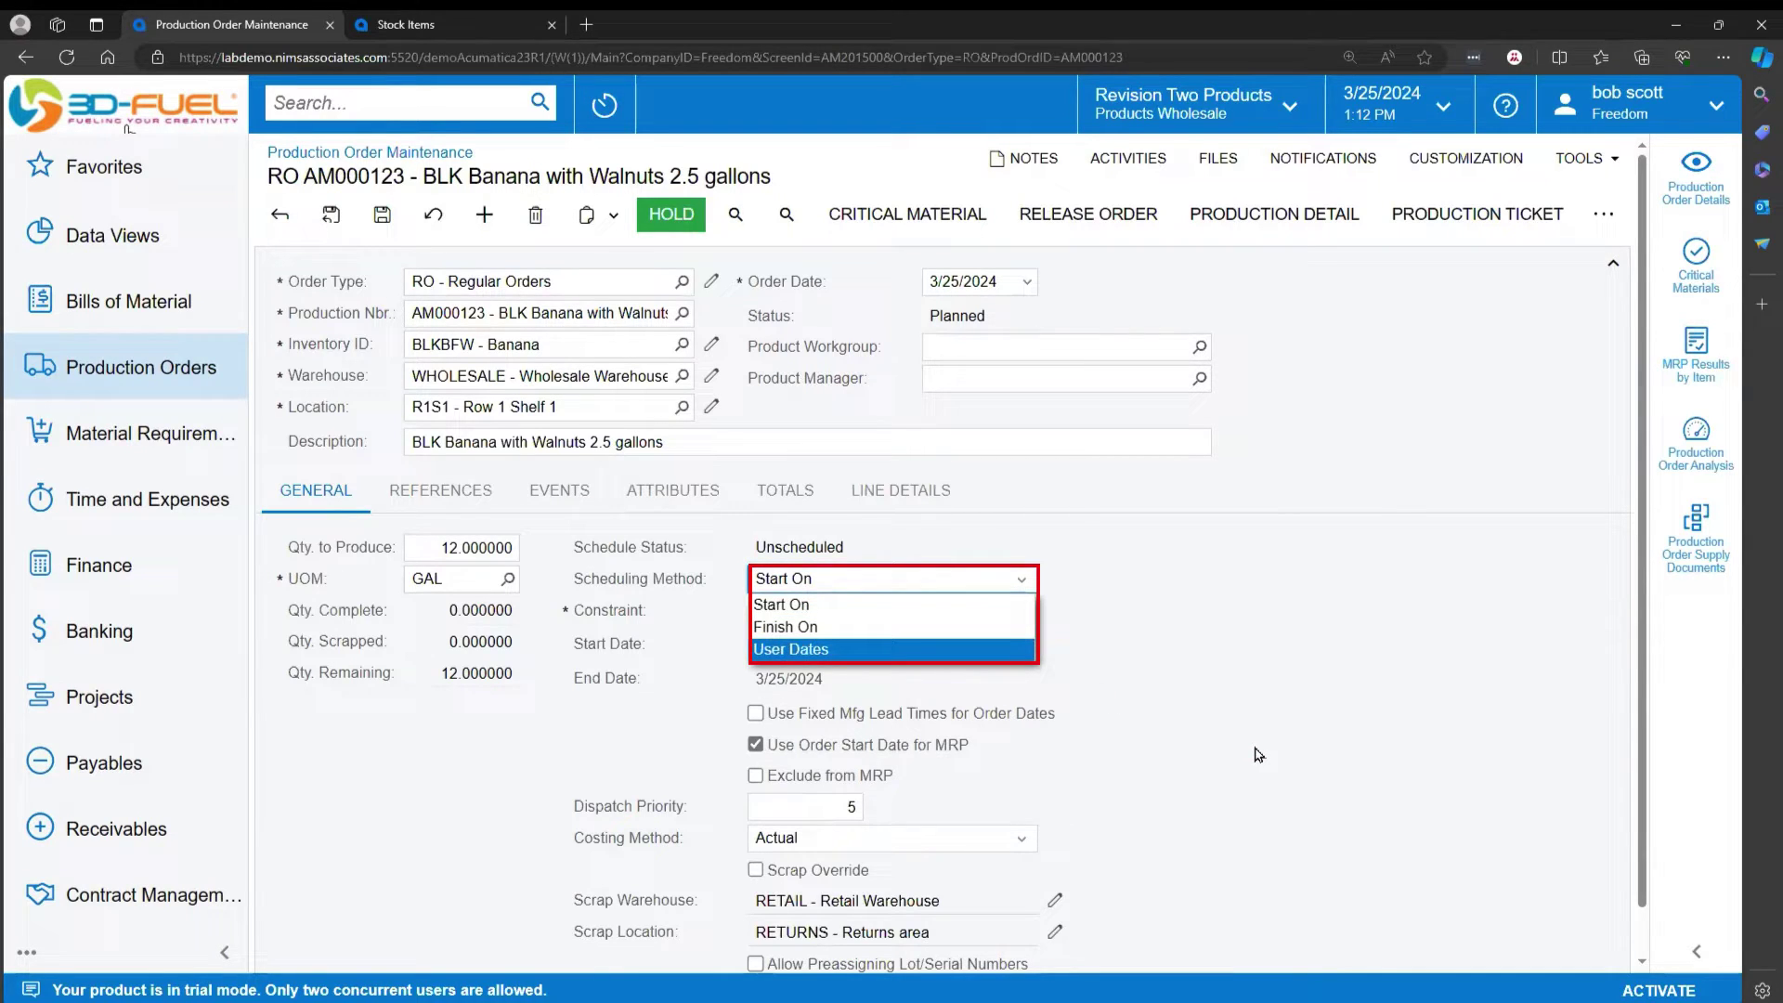
{"action": "left_click", "coordinate": [460, 495]}
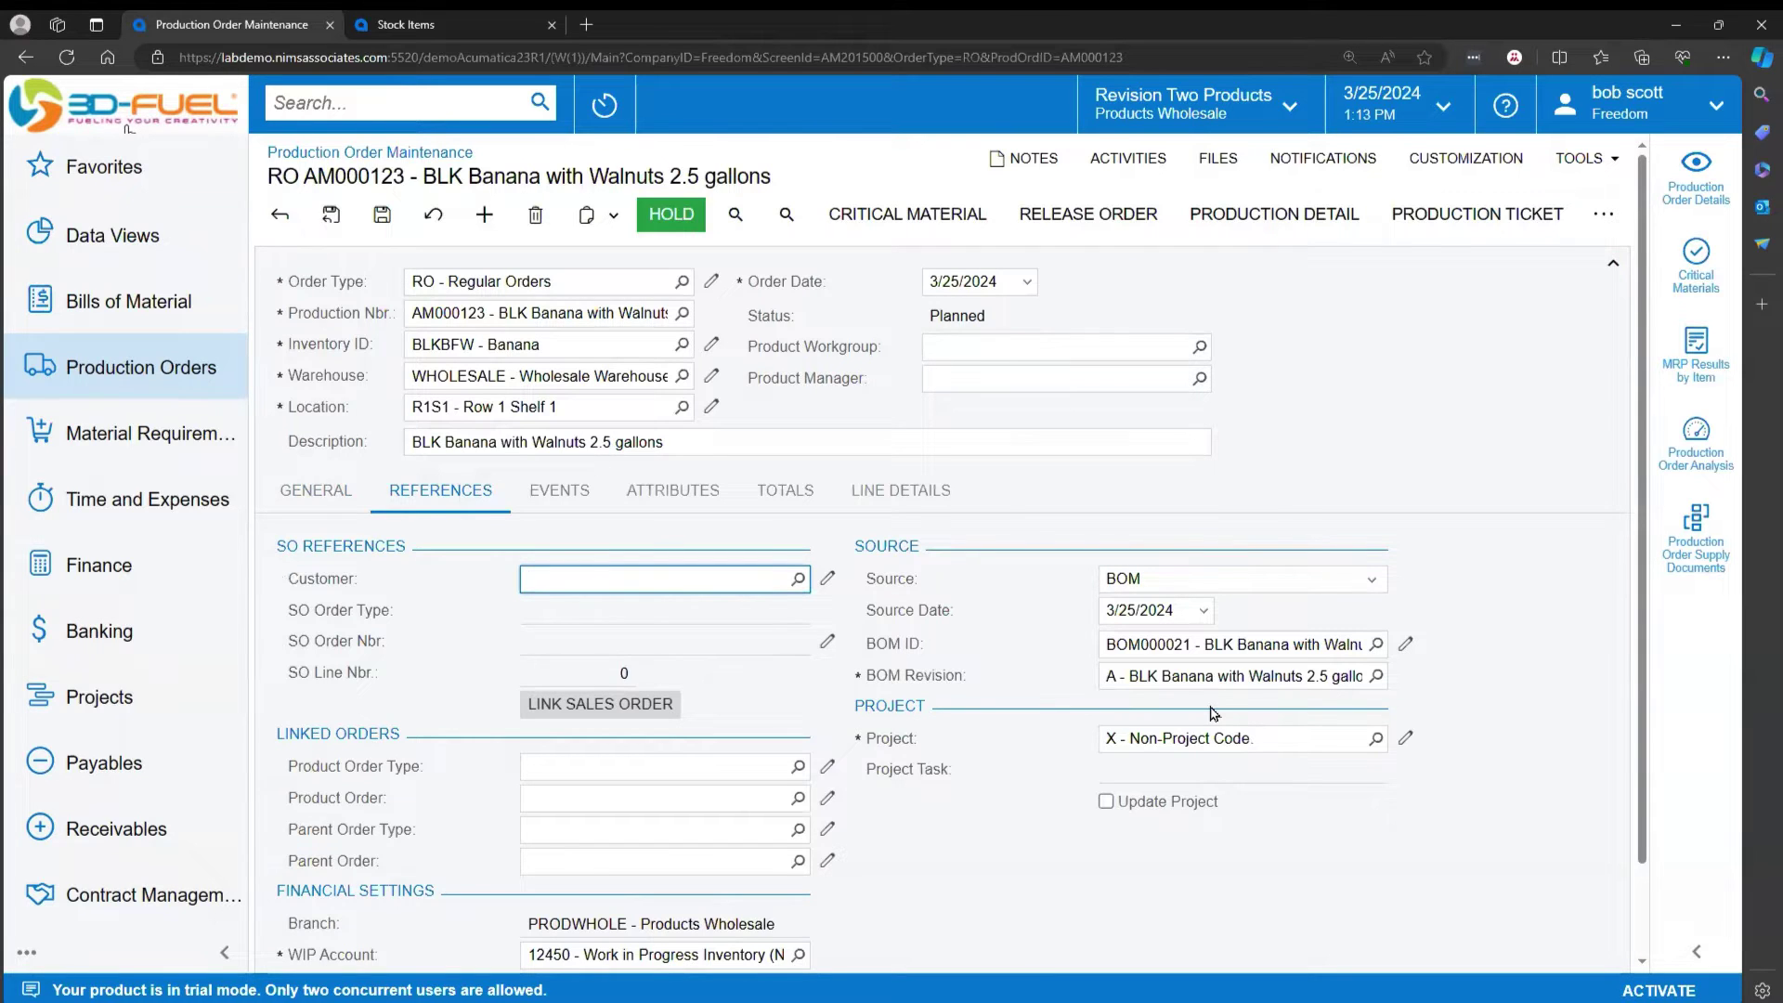
{"action": "left_click", "coordinate": [1210, 675]}
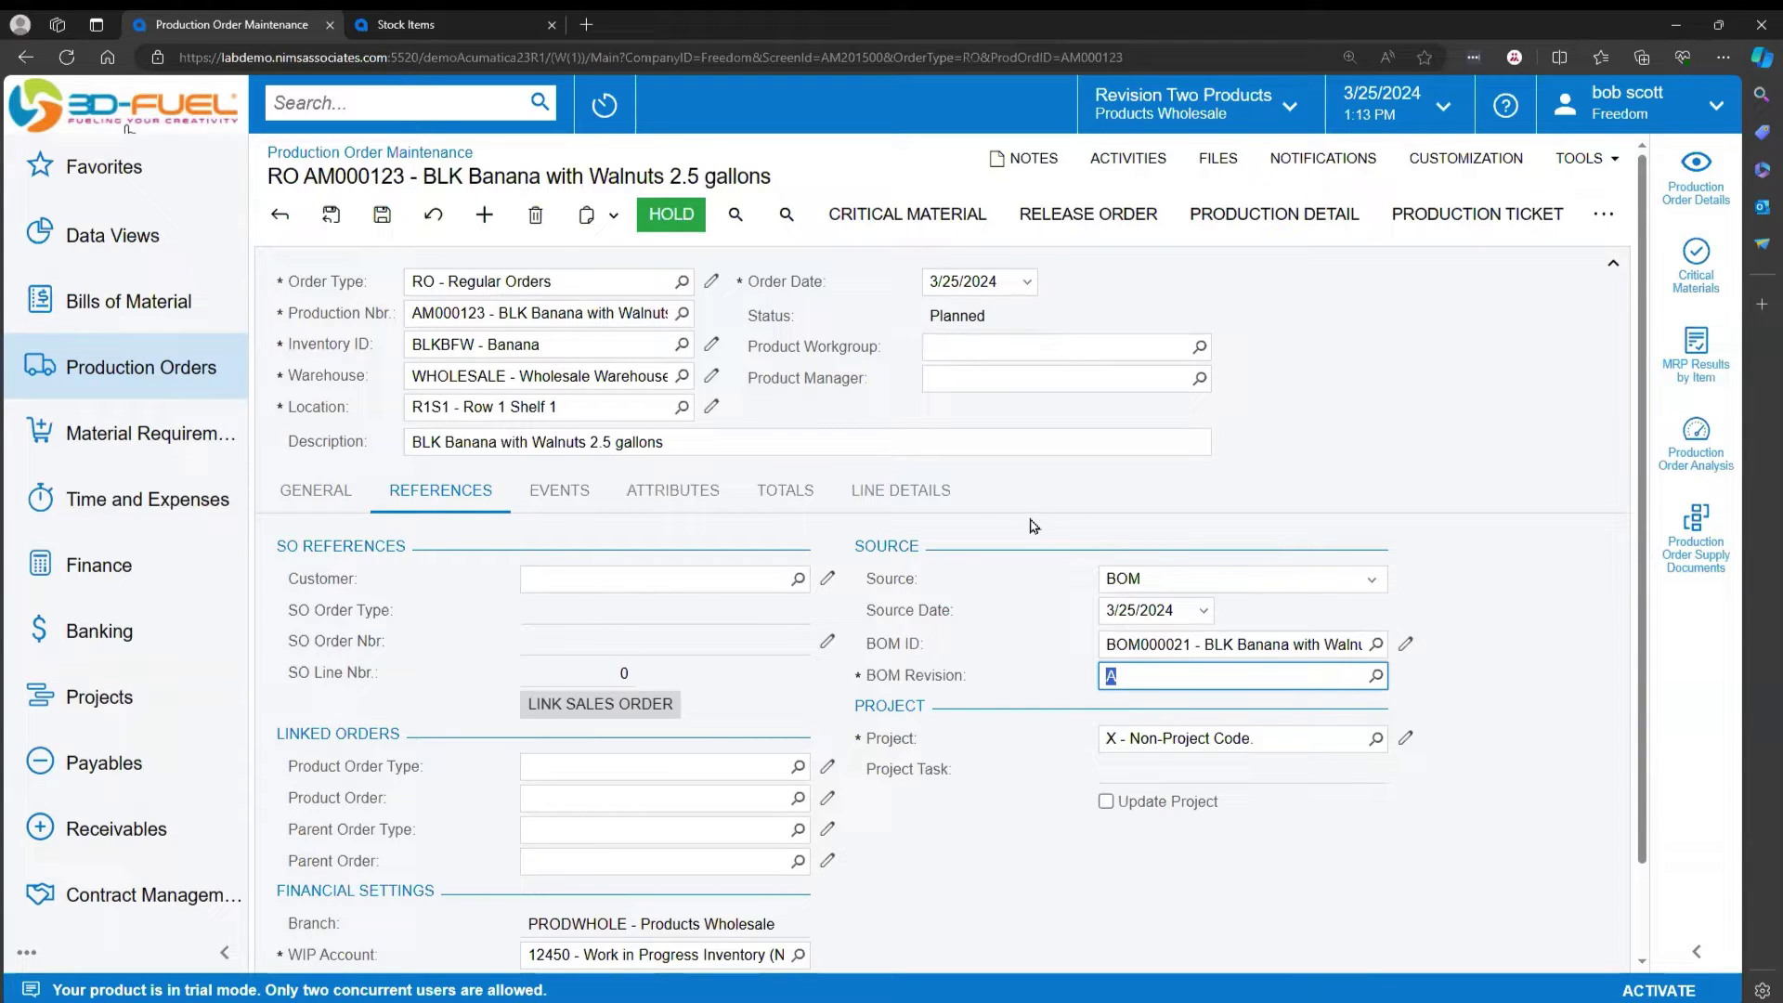
Step: Open the order's production details and enable Backflush for every material, from MIXPLAIN through TUBSIDESICE
{"action": "left_click", "coordinate": [1273, 221]}
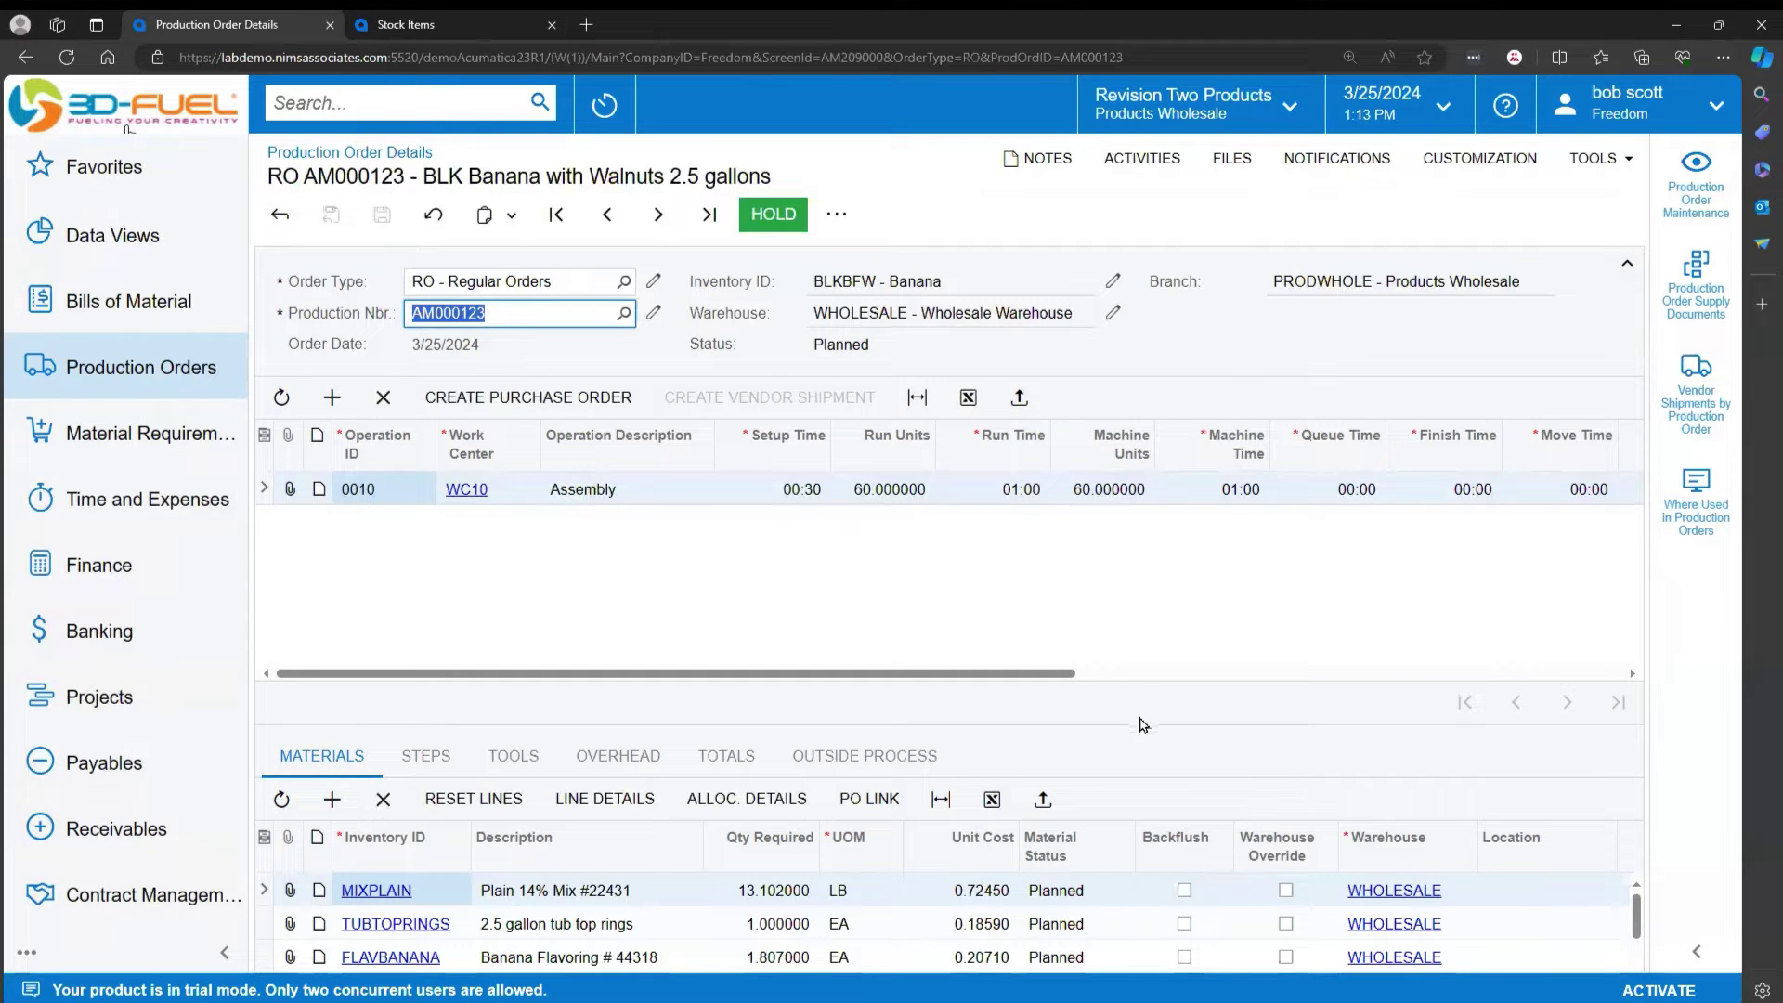
{"action": "left_click_drag", "start_coordinate": [1142, 724], "coordinate": [1150, 576]}
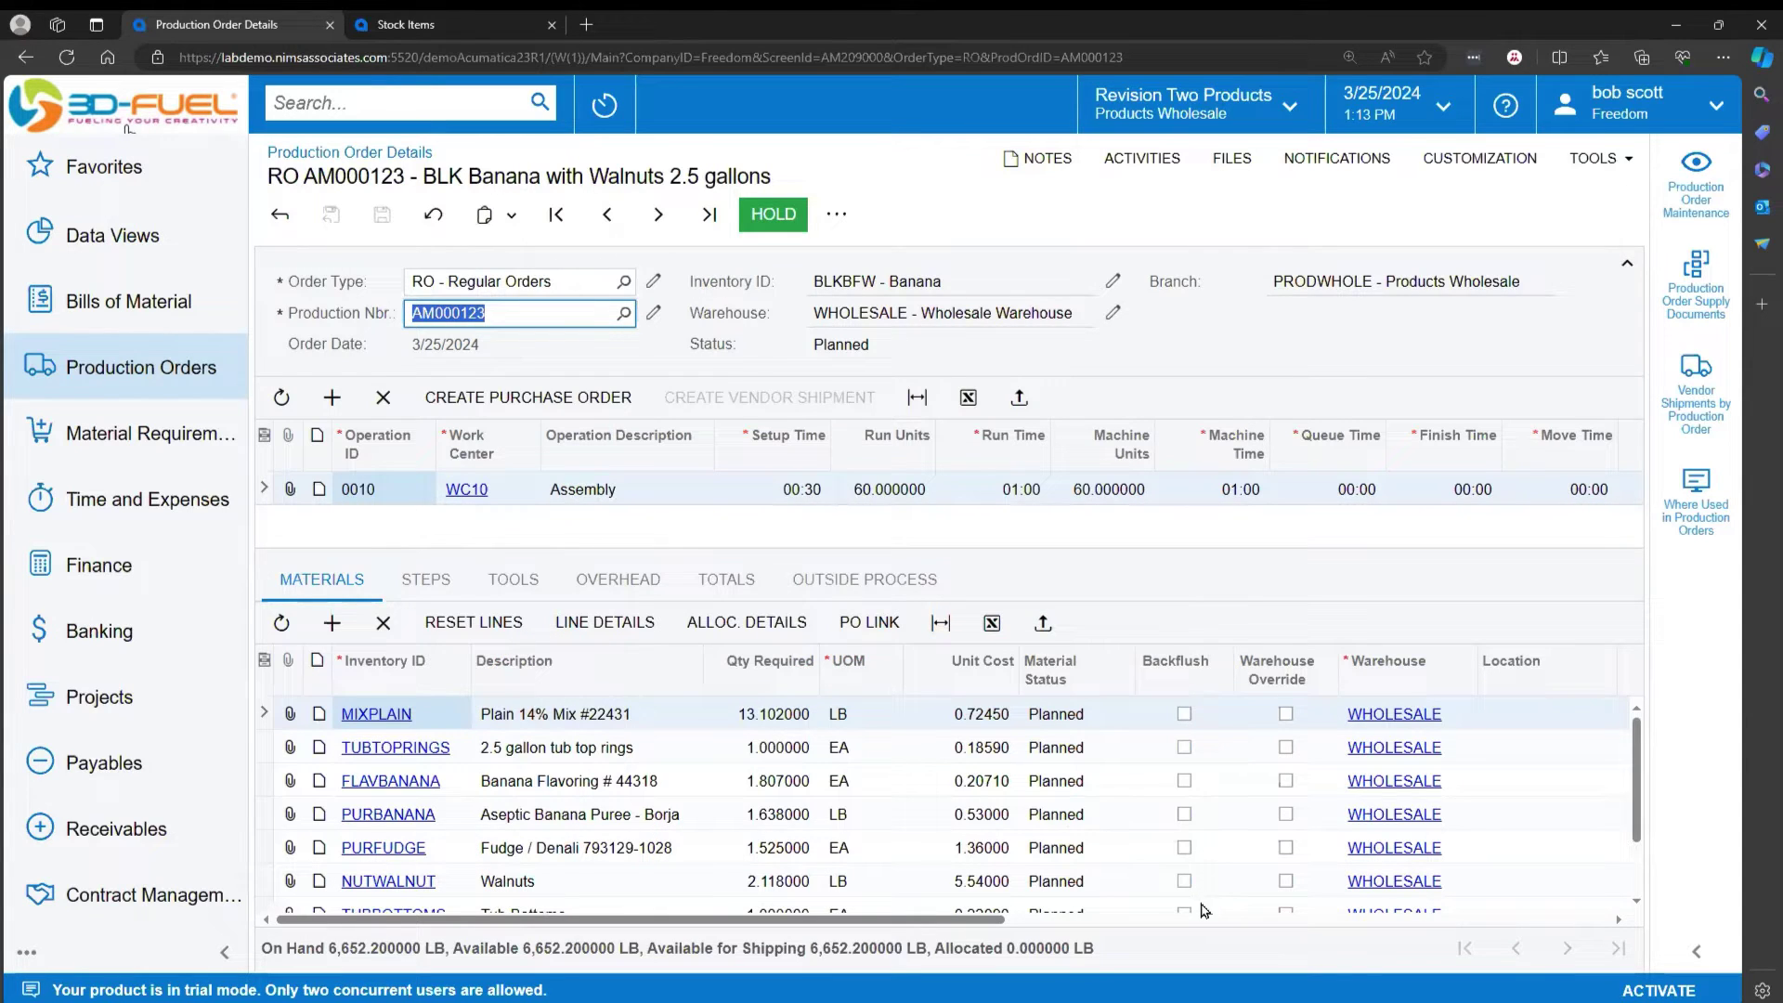
{"action": "left_click", "coordinate": [1185, 714]}
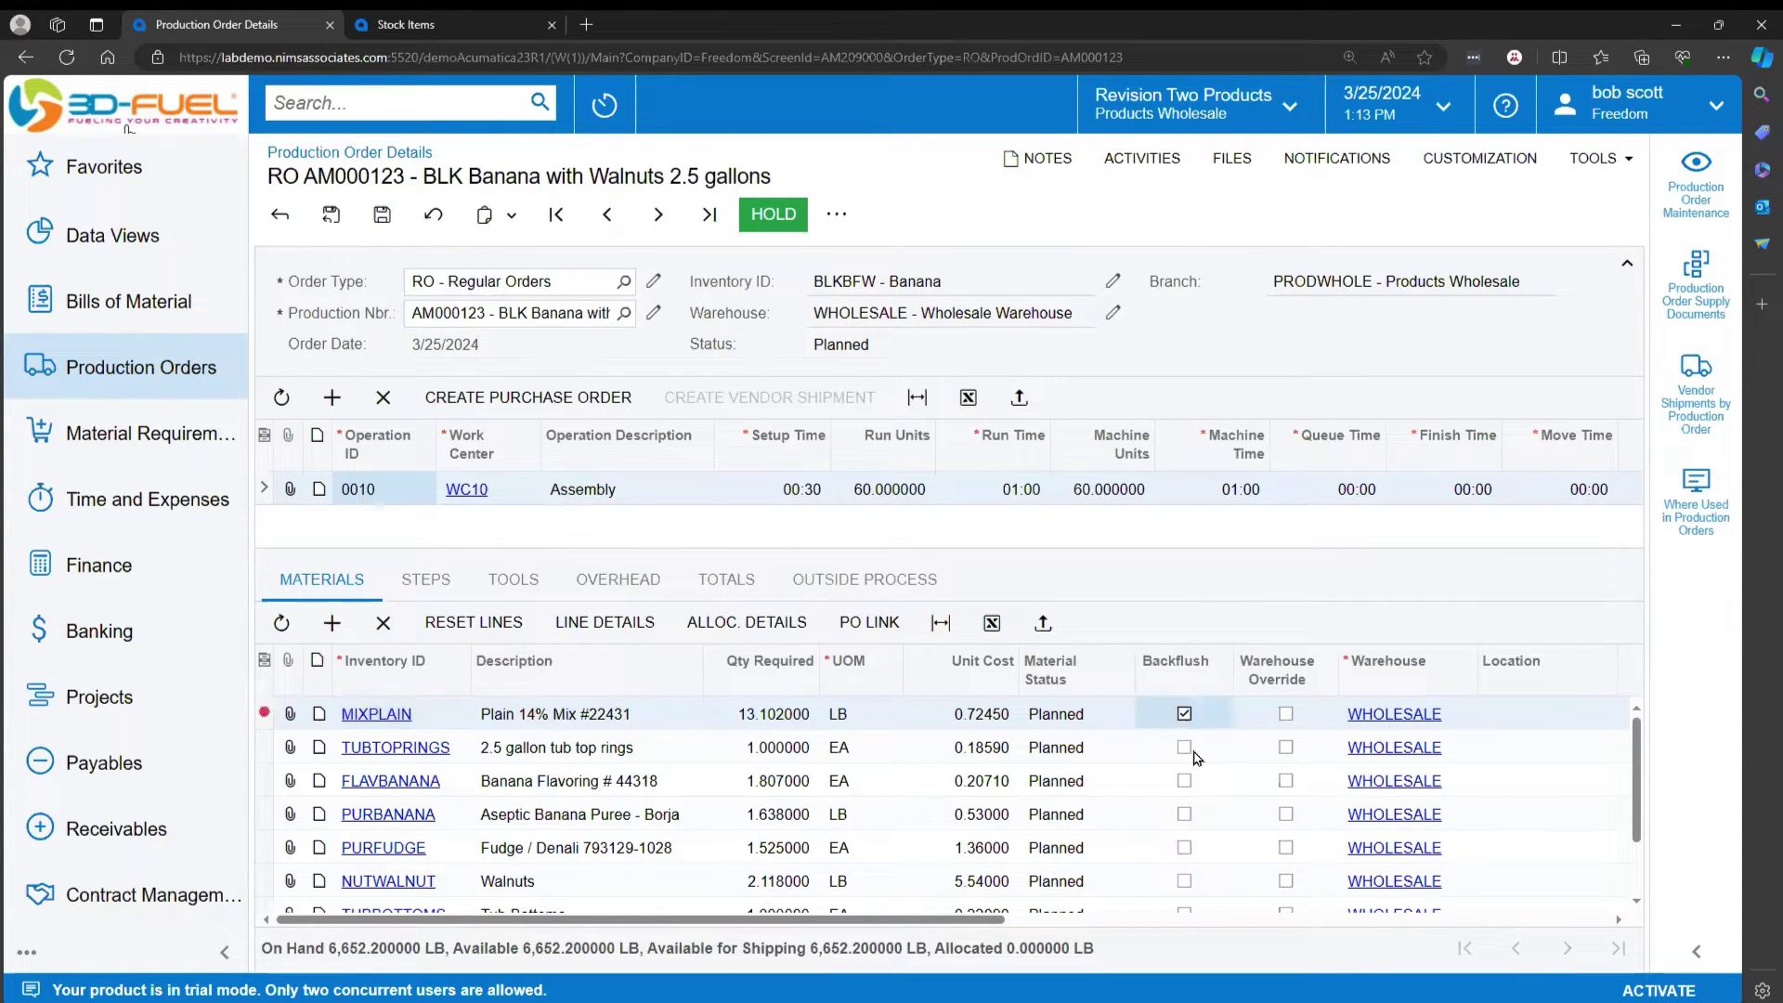
{"action": "left_click", "coordinate": [1185, 748]}
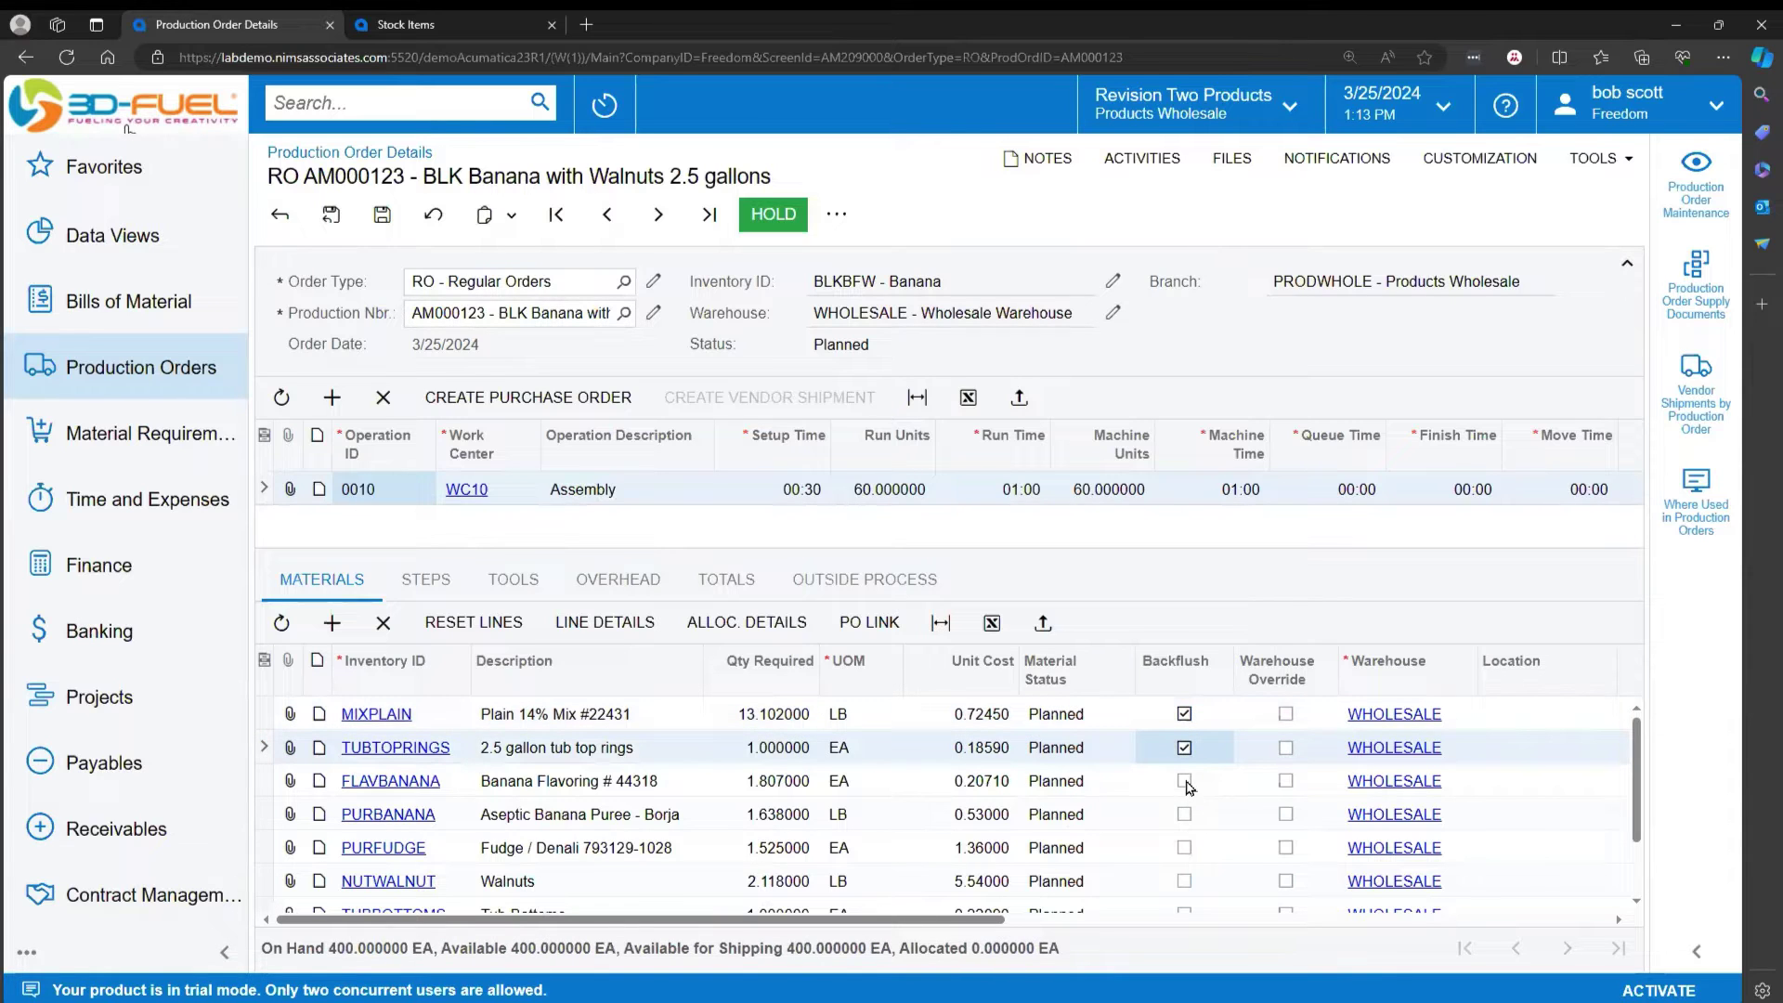
{"action": "left_click", "coordinate": [1185, 781]}
{"action": "left_click", "coordinate": [1183, 815]}
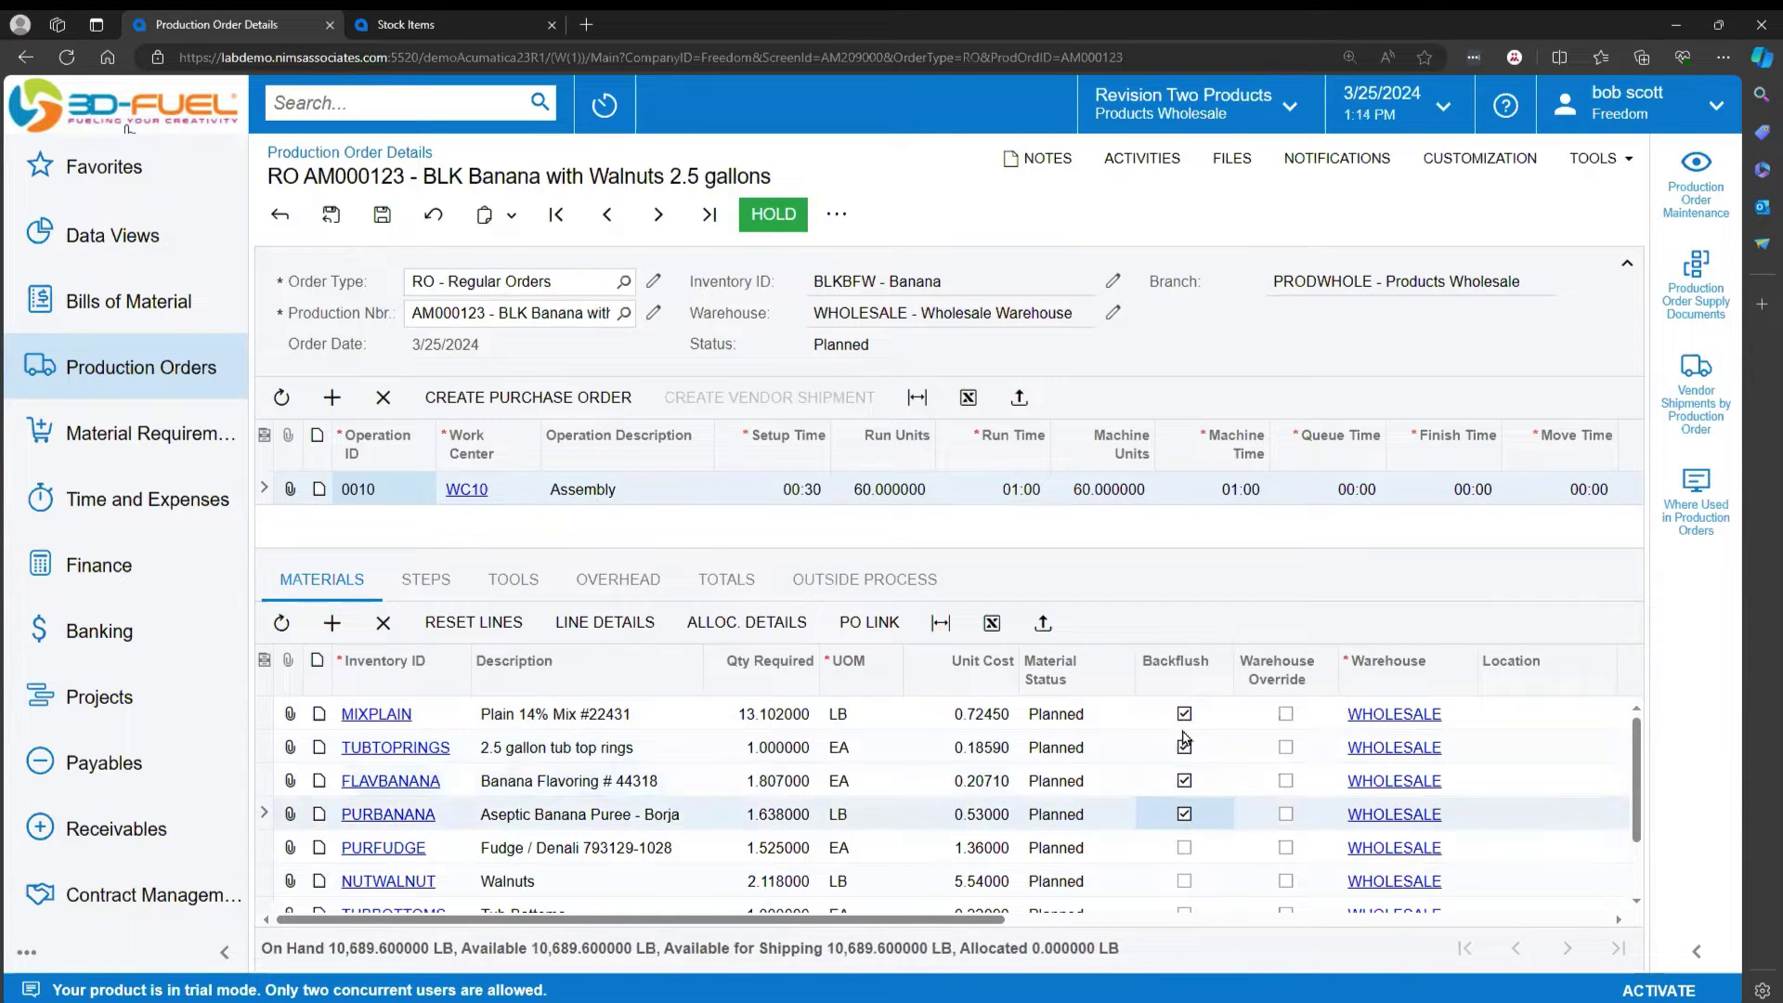
{"action": "left_click", "coordinate": [1184, 848]}
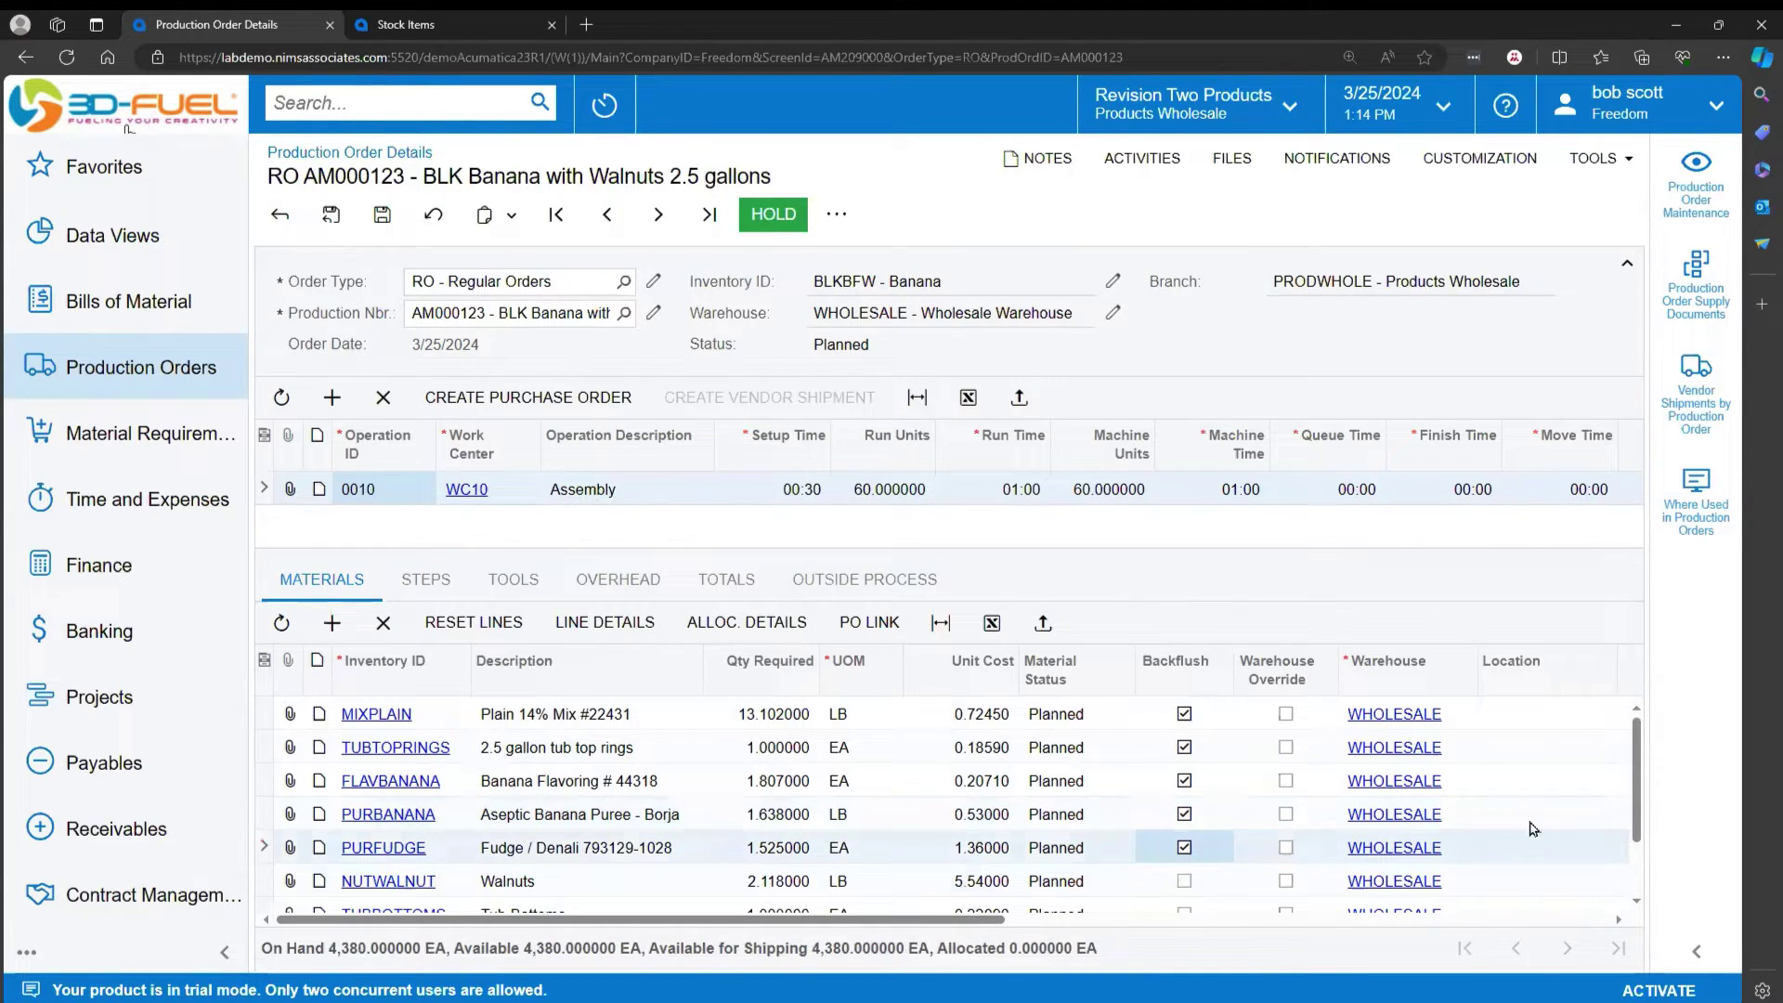
{"action": "left_click", "coordinate": [1184, 881]}
{"action": "scroll", "coordinate": [1636, 862], "scroll_direction": "down", "scroll_amount": 1}
{"action": "scroll", "coordinate": [1636, 862], "scroll_direction": "down", "scroll_amount": 2}
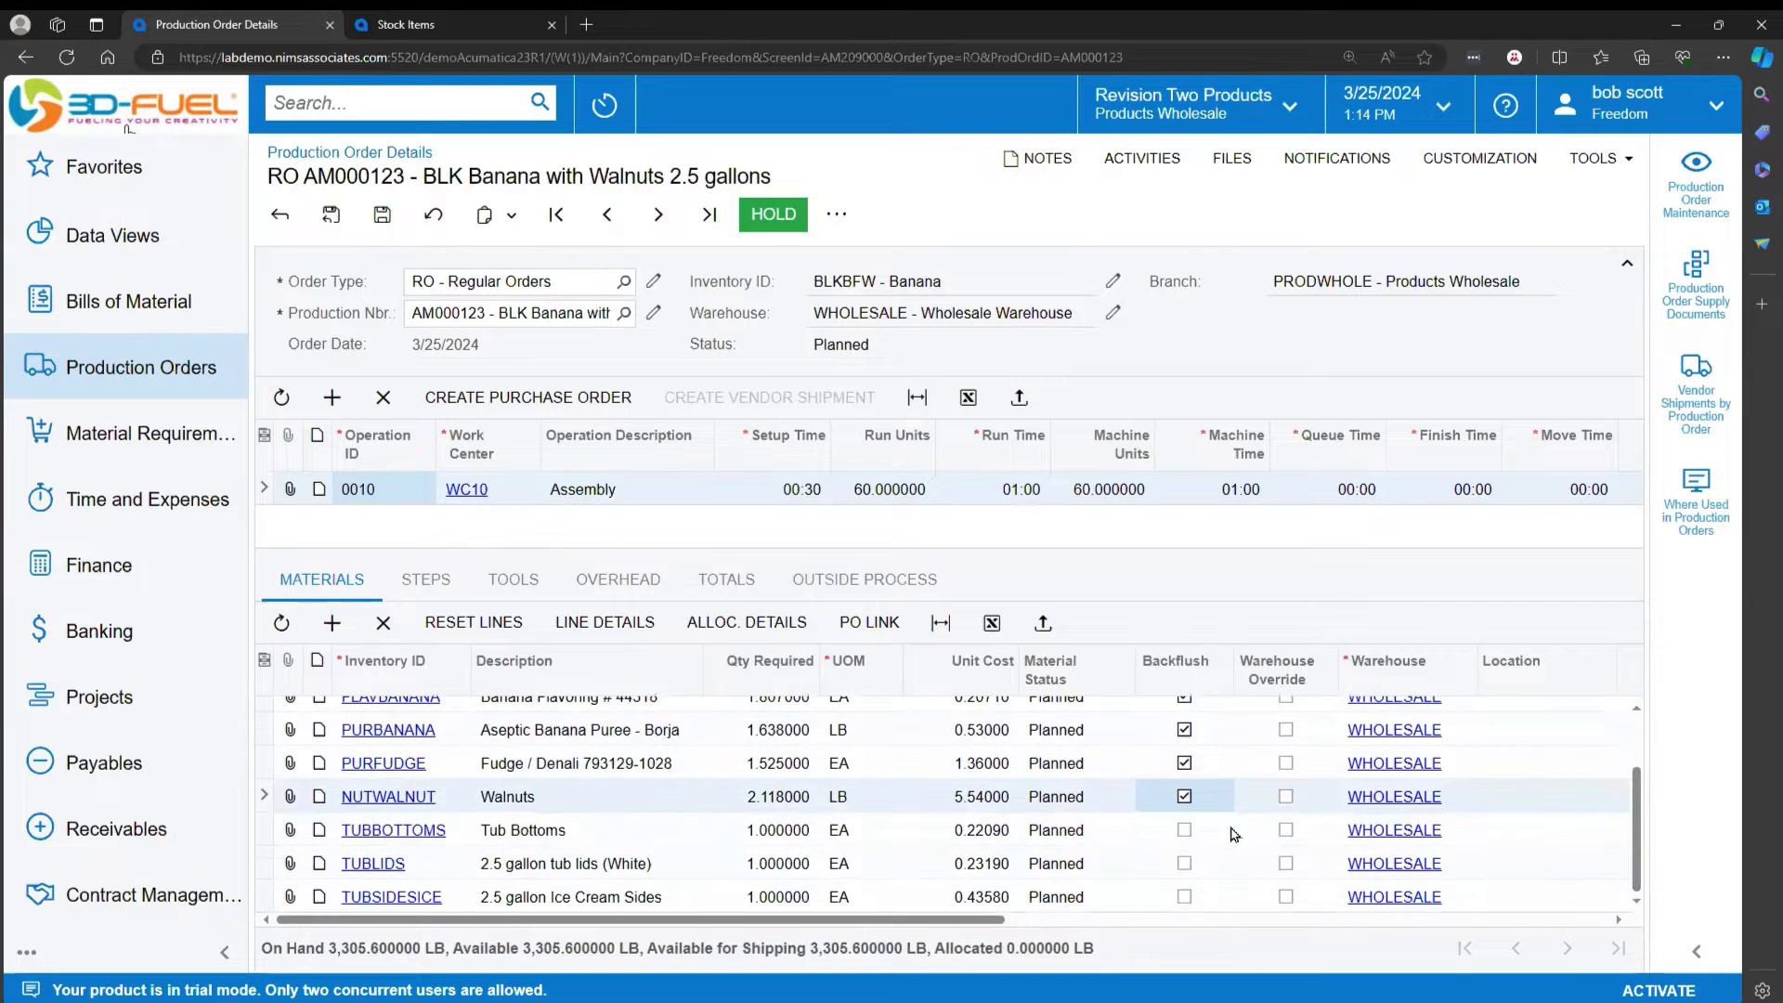
{"action": "left_click", "coordinate": [1184, 831]}
{"action": "left_click", "coordinate": [1184, 864]}
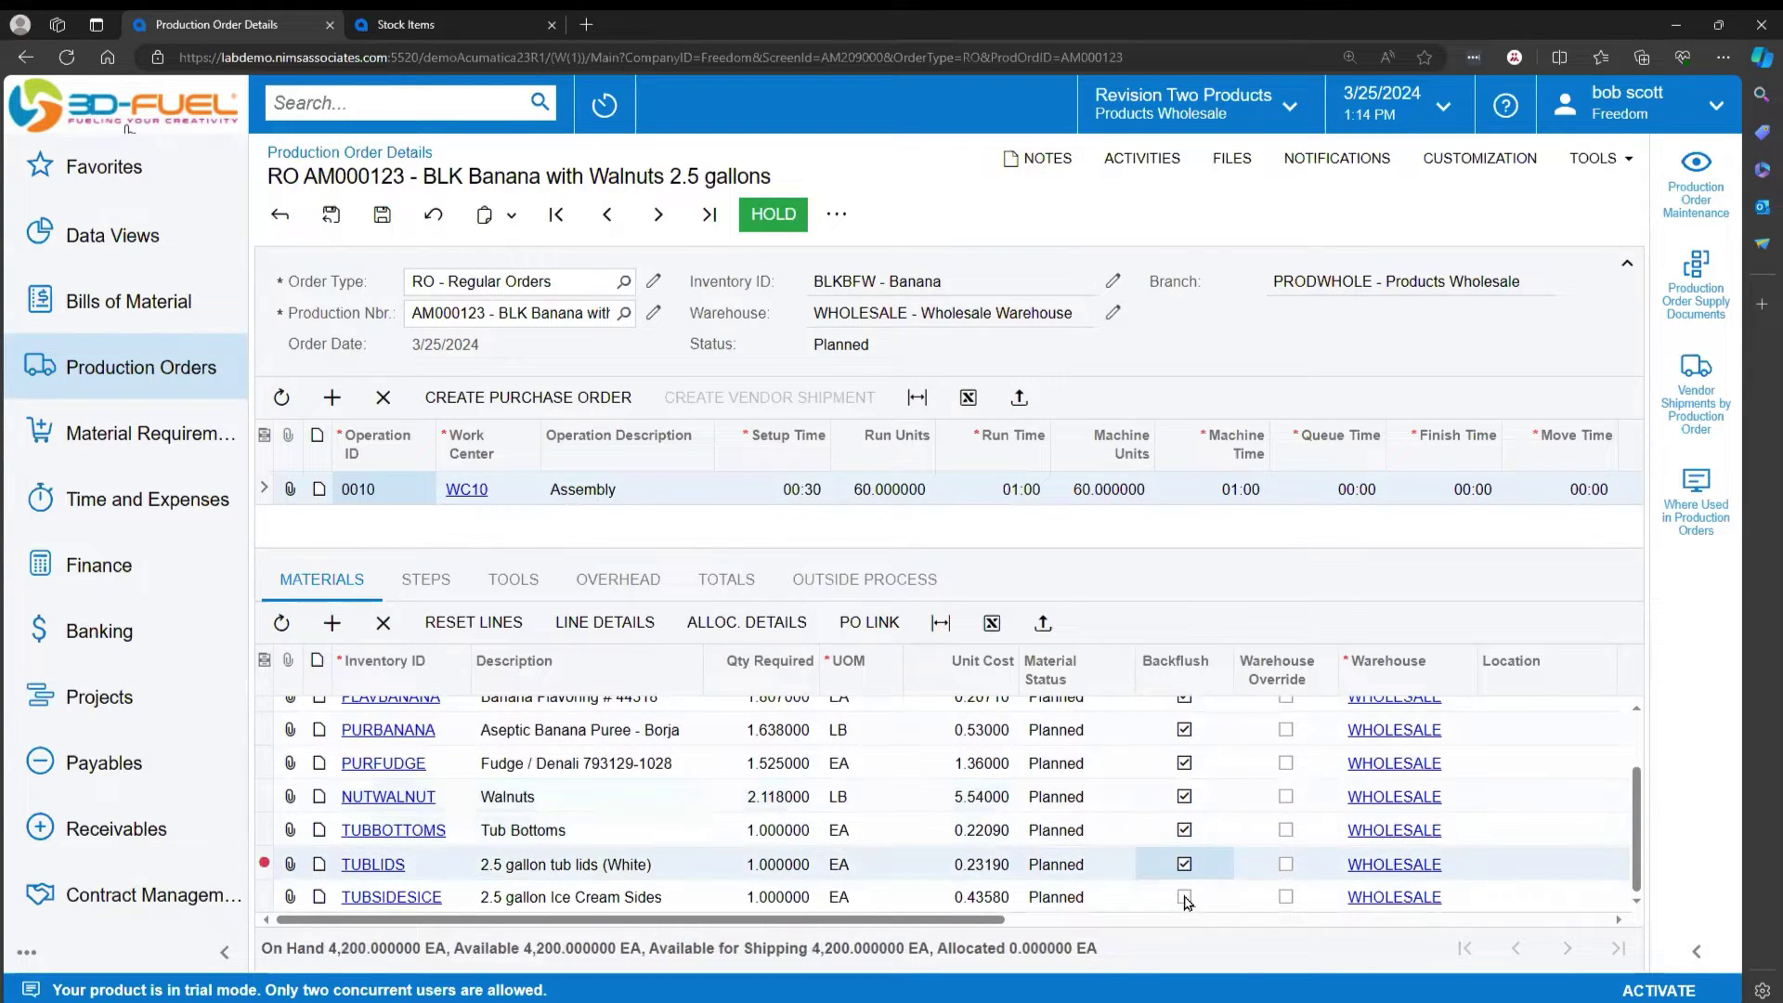
{"action": "left_click", "coordinate": [1184, 898]}
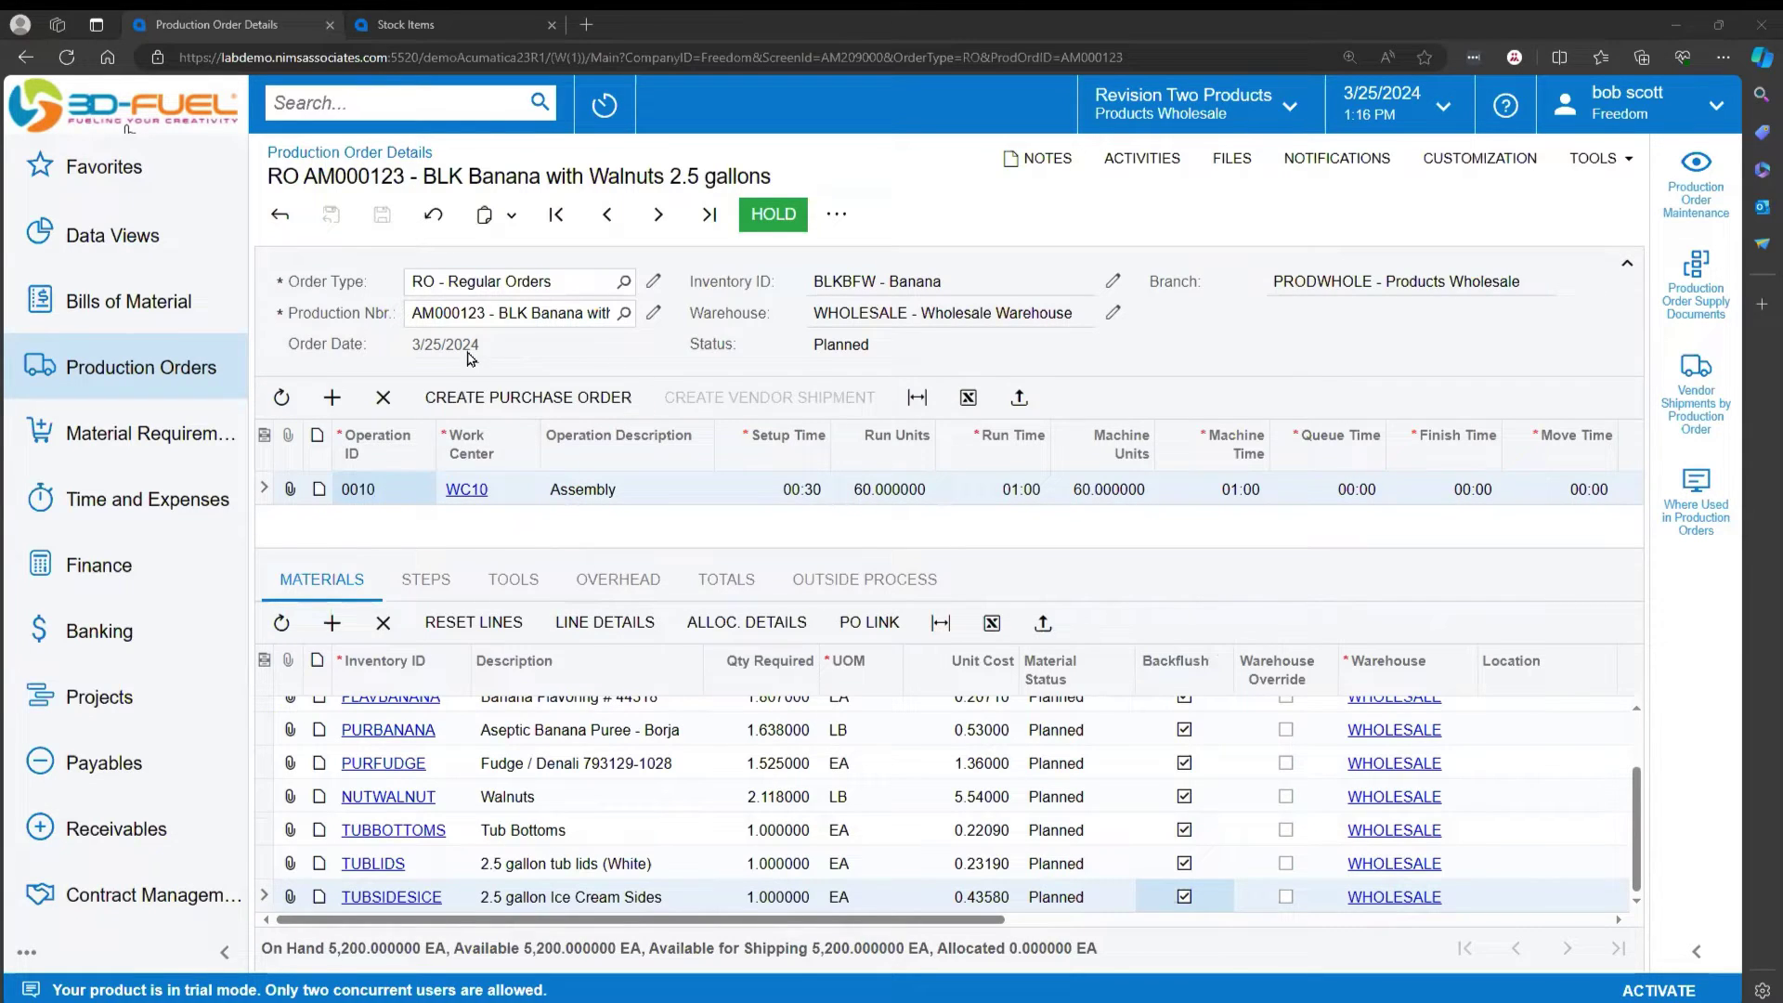
Step: Return to Production Order Maintenance and release the BLK Banana with Walnuts production order
{"action": "left_click", "coordinate": [462, 313]}
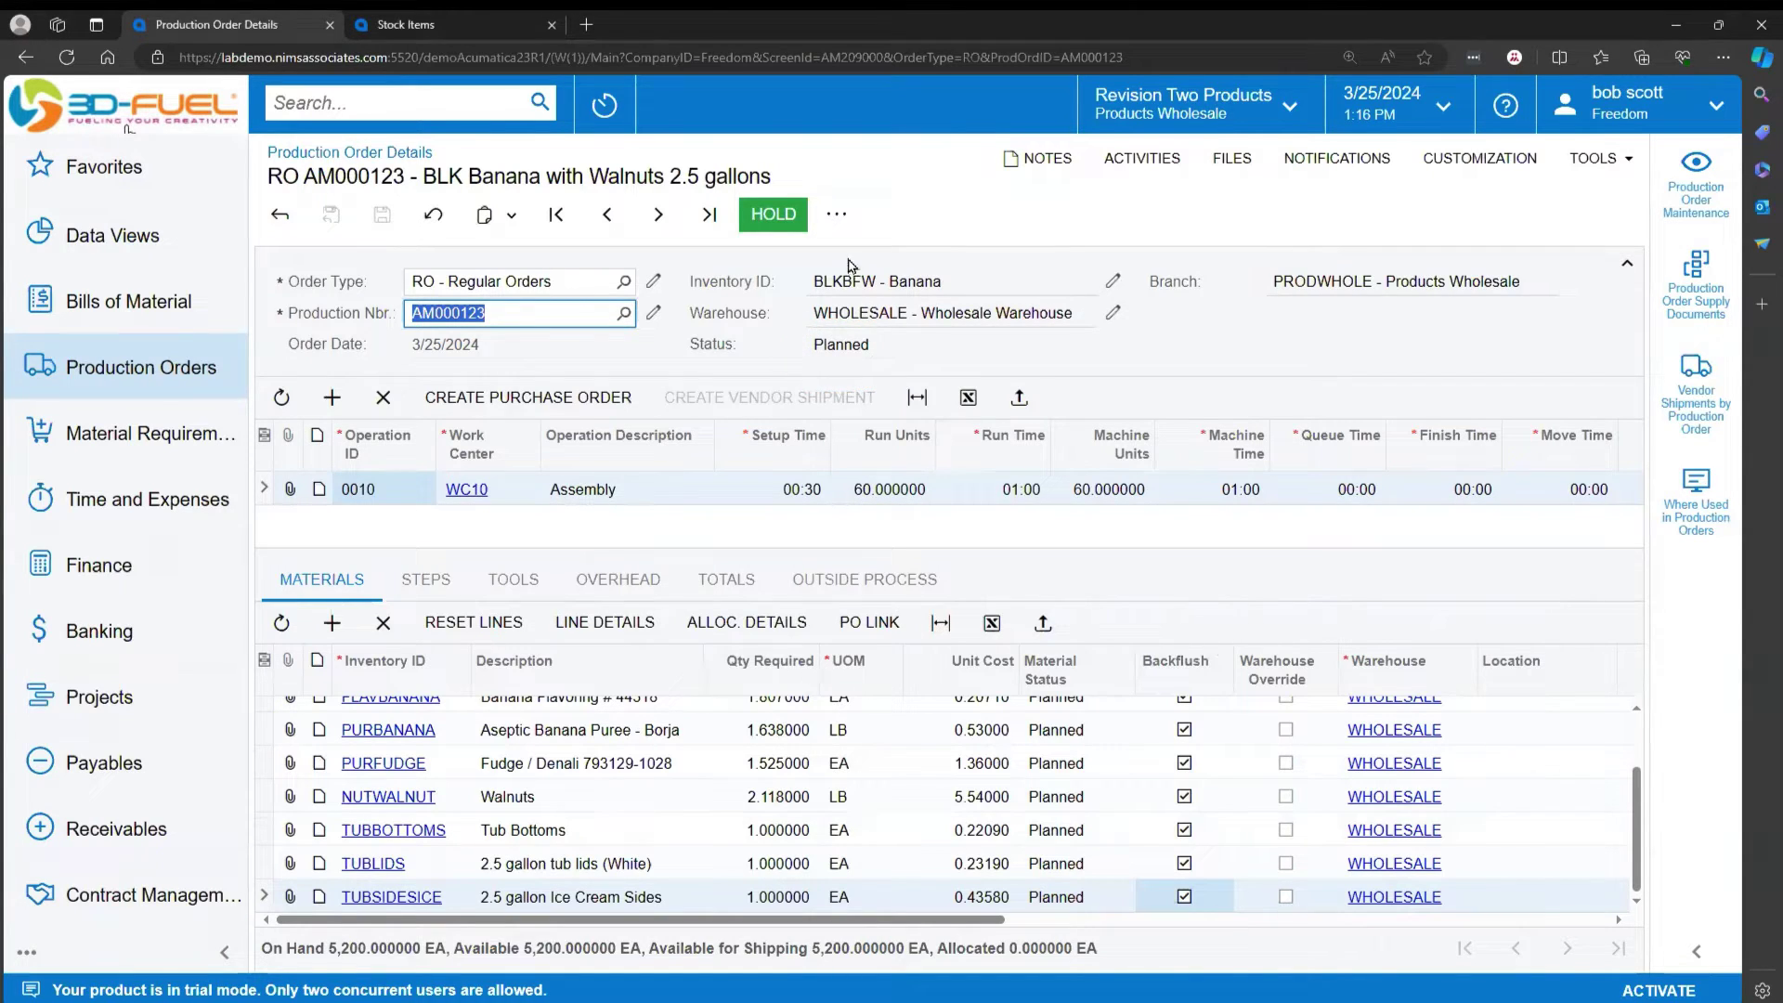
{"action": "left_click", "coordinate": [837, 216]}
{"action": "left_click", "coordinate": [280, 214]}
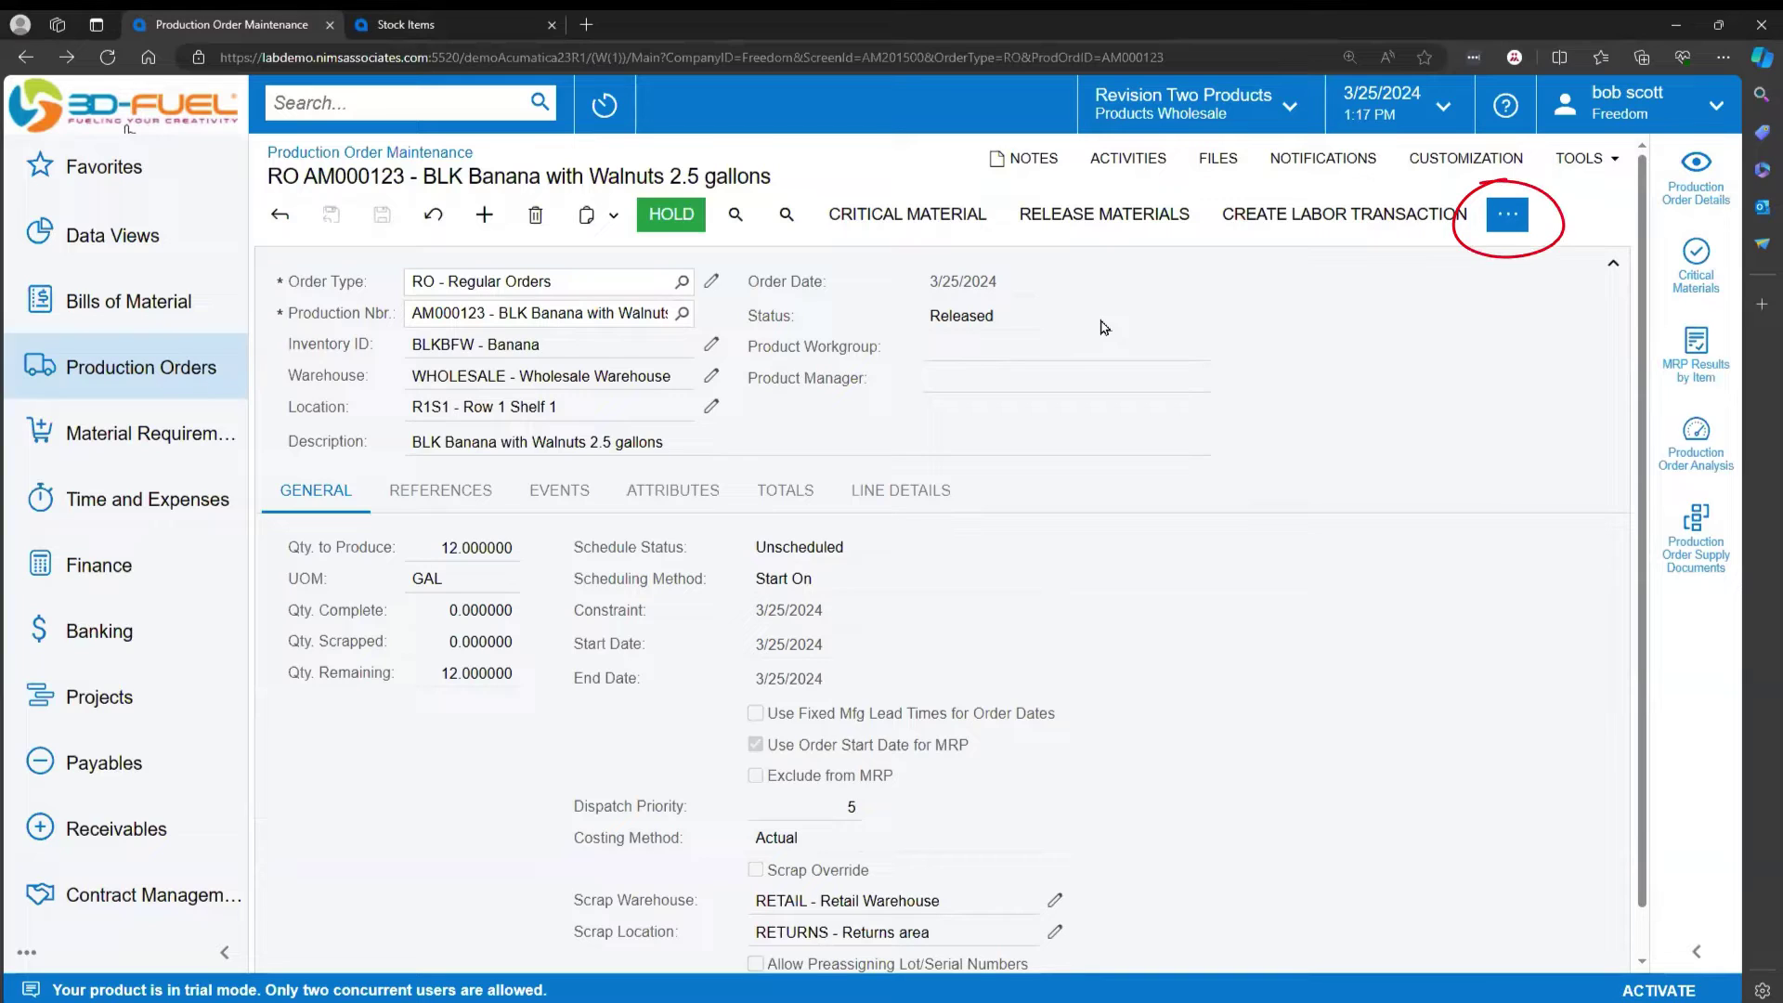
Step: Create a move transaction for the released order and set the BLKBFW line's quantity to 10
{"action": "left_click", "coordinate": [1504, 221]}
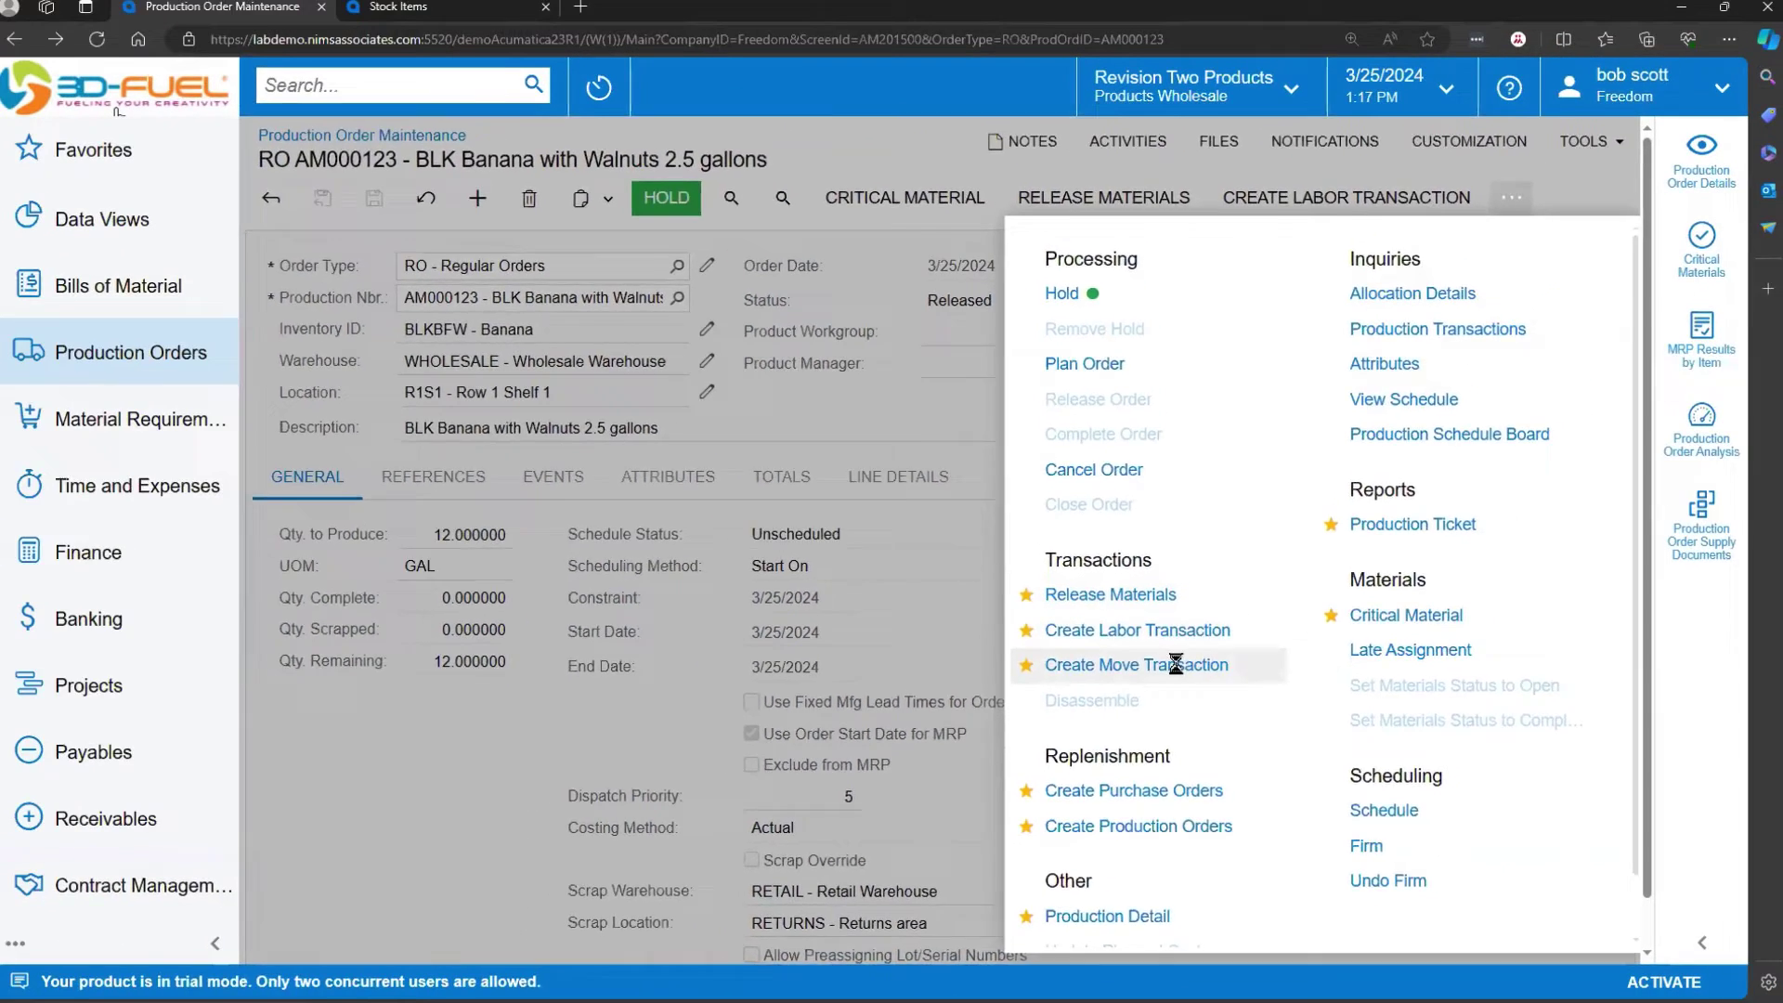
{"action": "left_click", "coordinate": [1179, 630]}
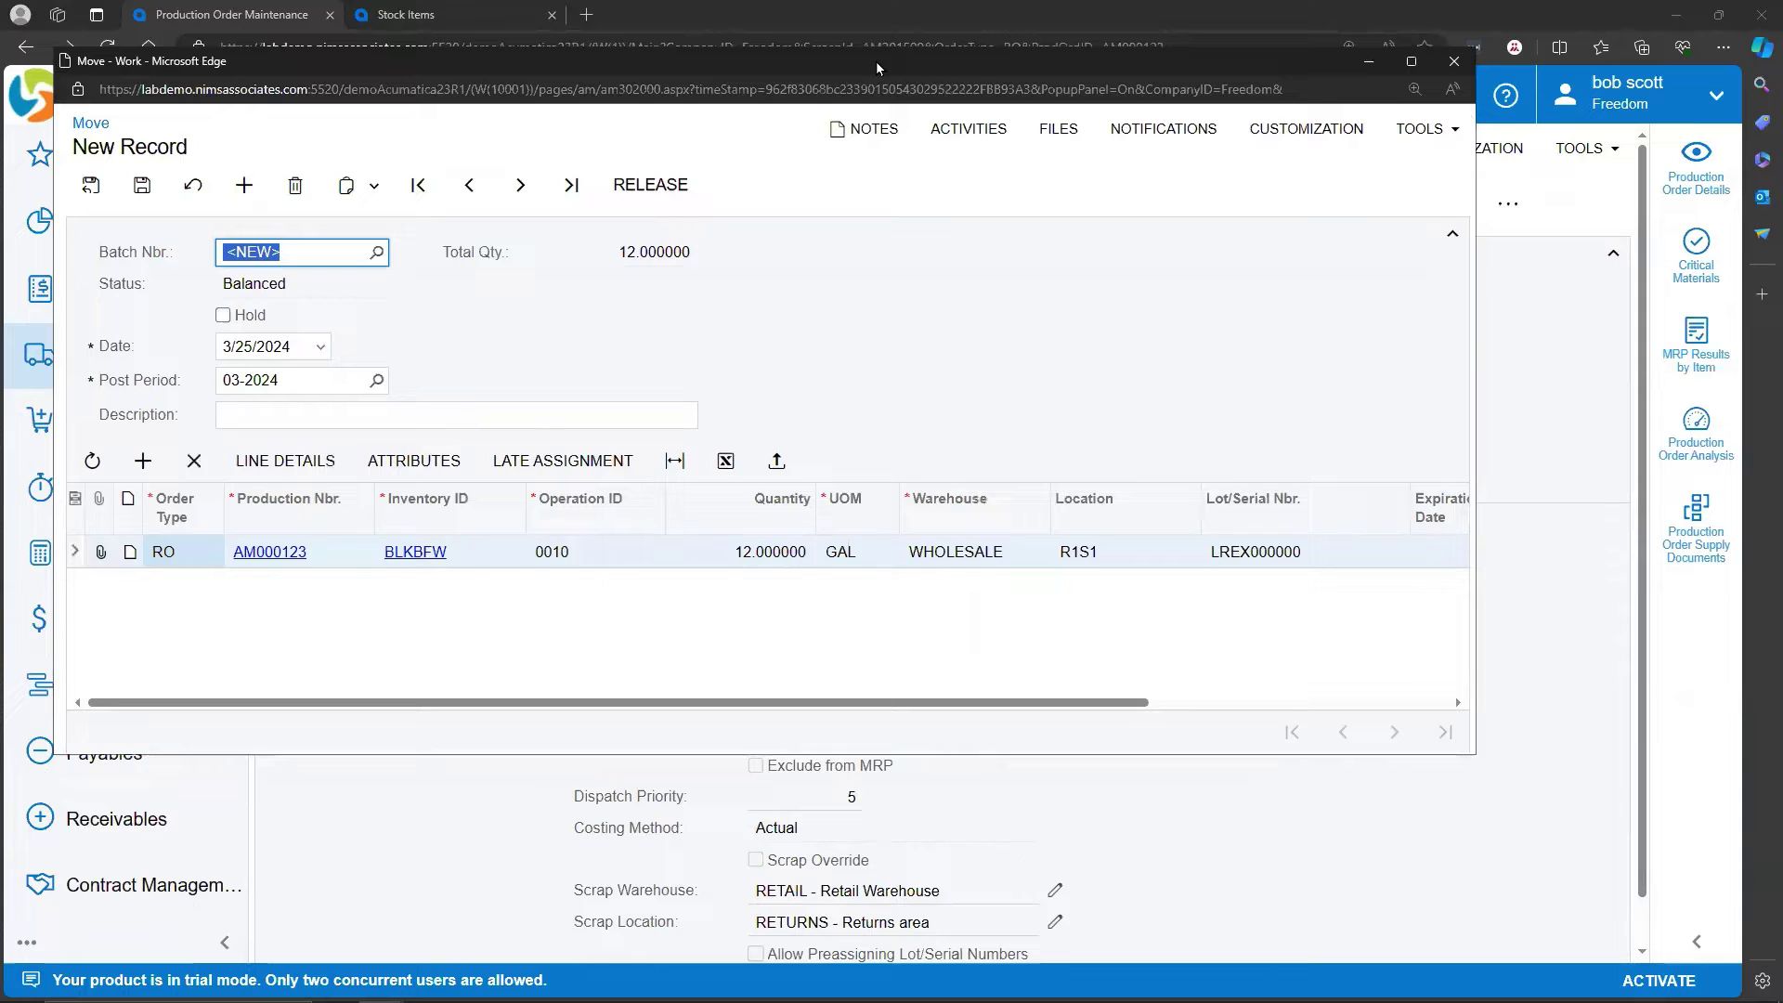
{"action": "left_click", "coordinate": [765, 557]}
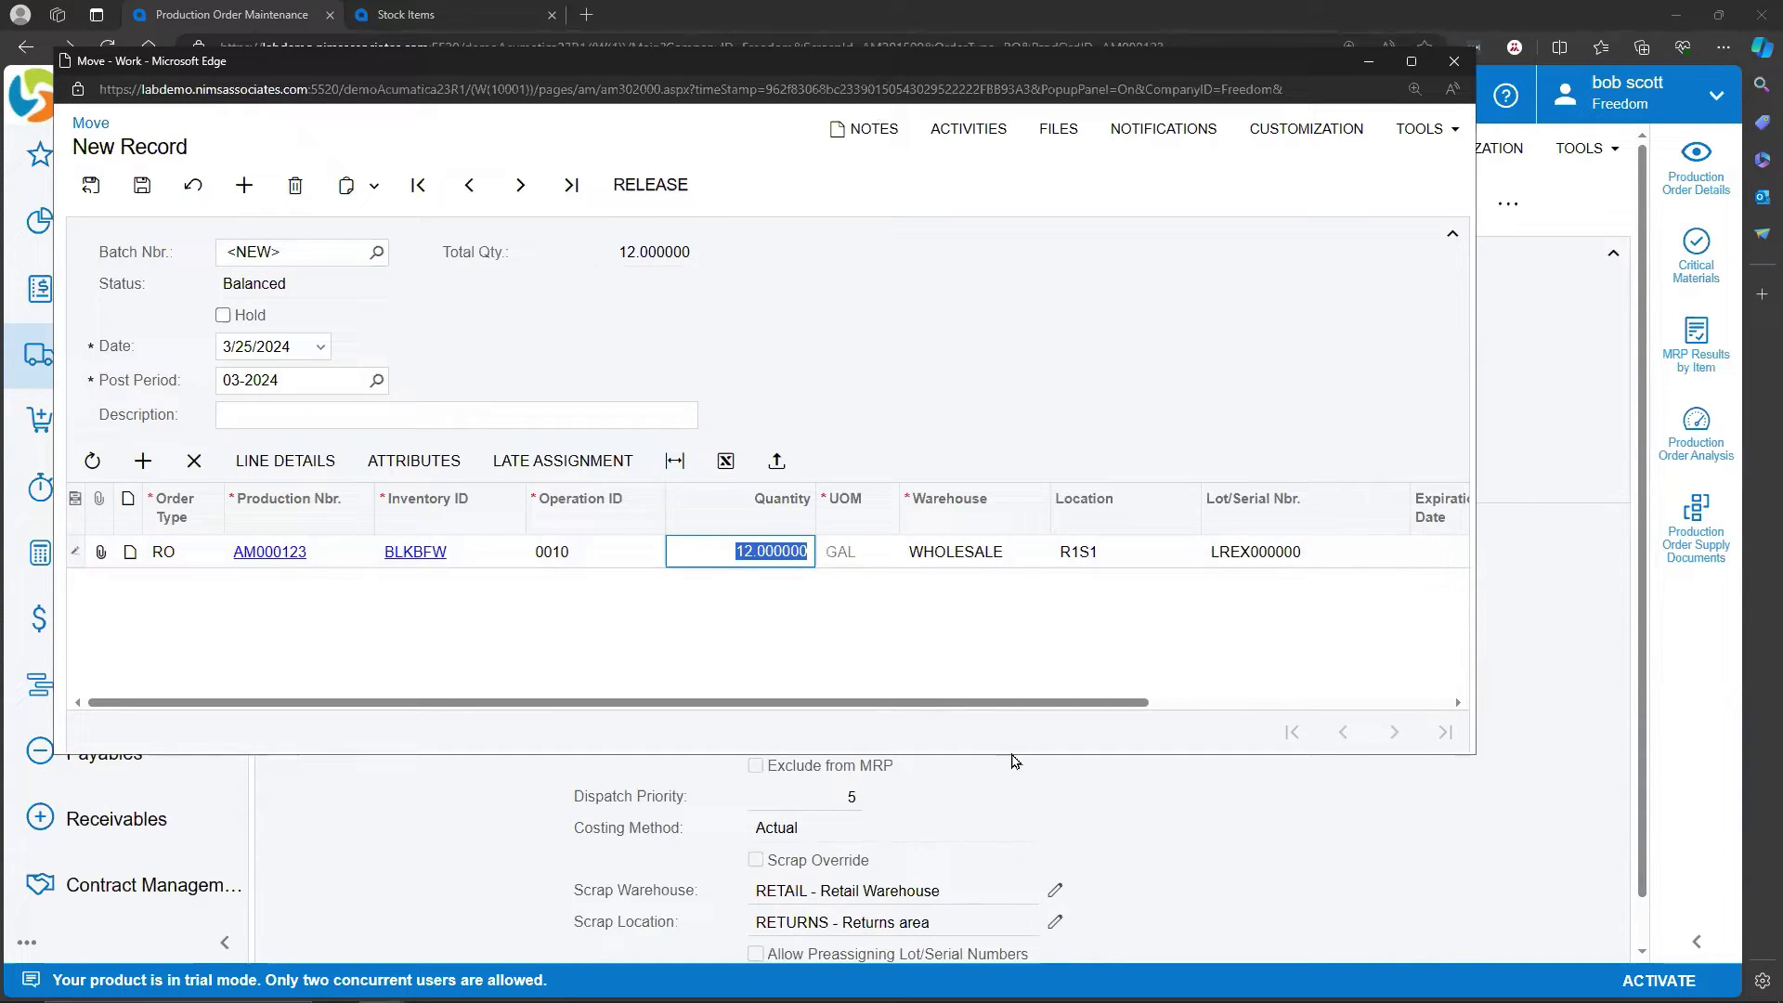
{"action": "type", "text": "10"}
{"action": "key", "text": "Tab"}
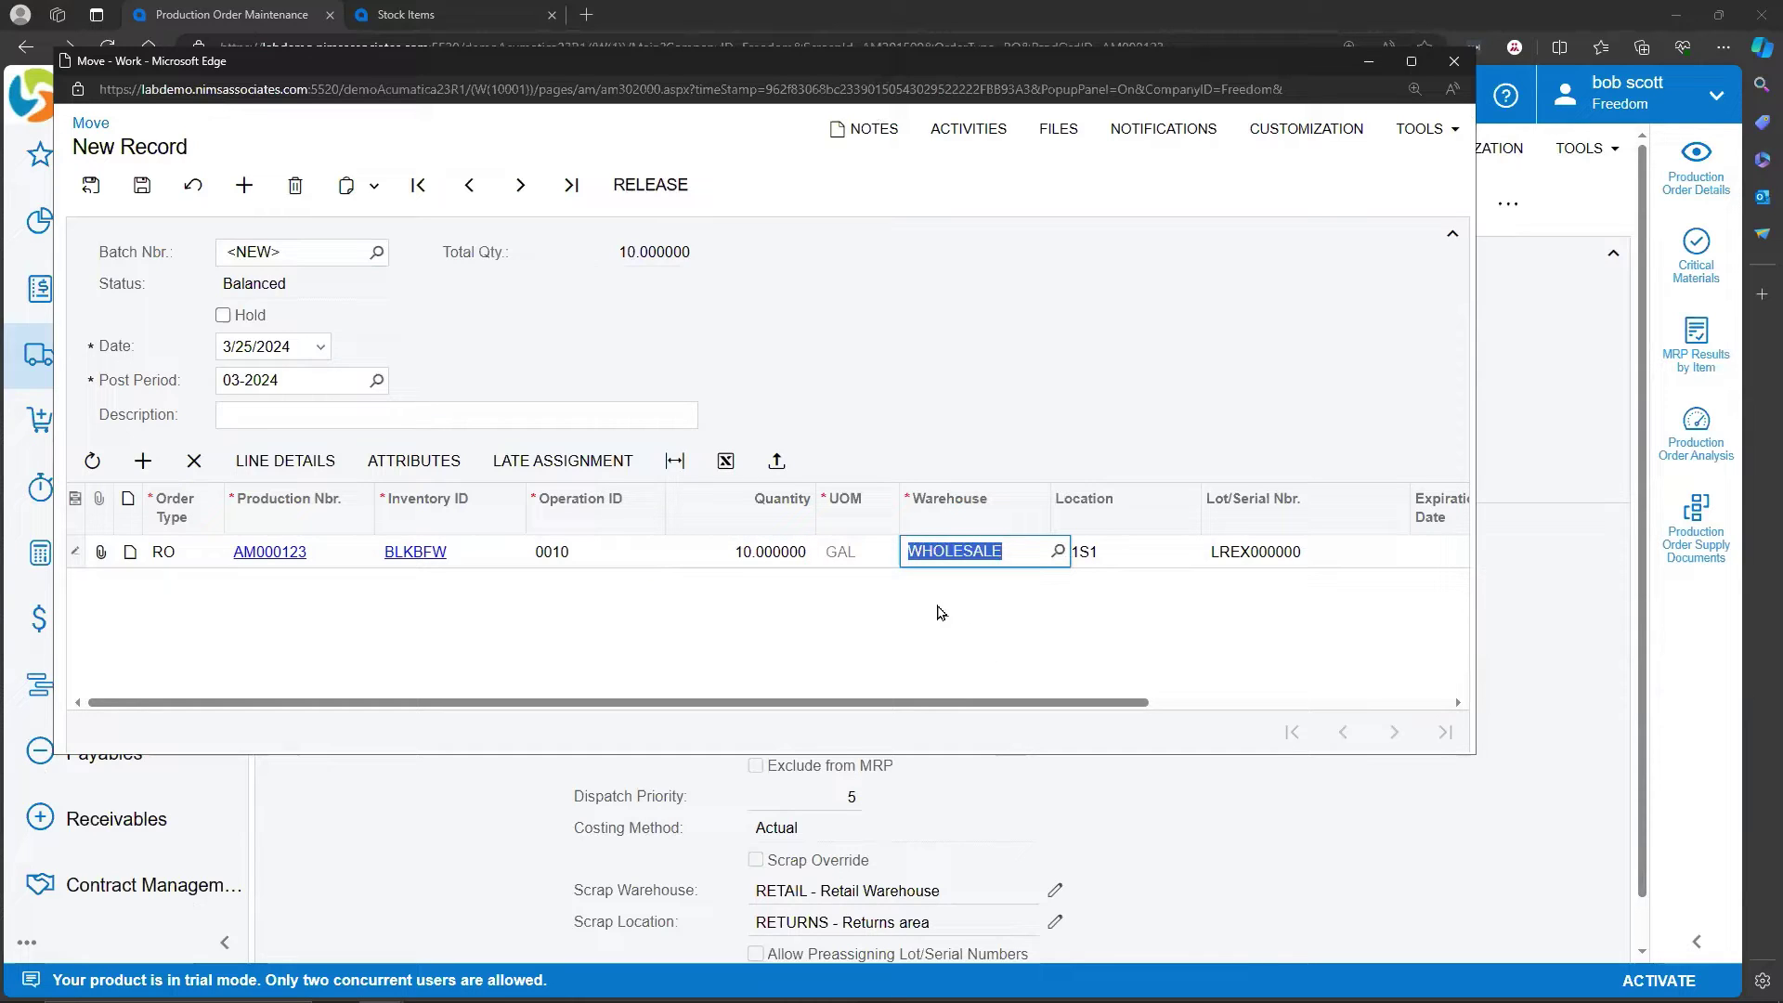
Step: Set the move line's expiration date to 12/31/2025 and release the move transaction
{"action": "left_click_drag", "start_coordinate": [993, 703], "coordinate": [1289, 705]}
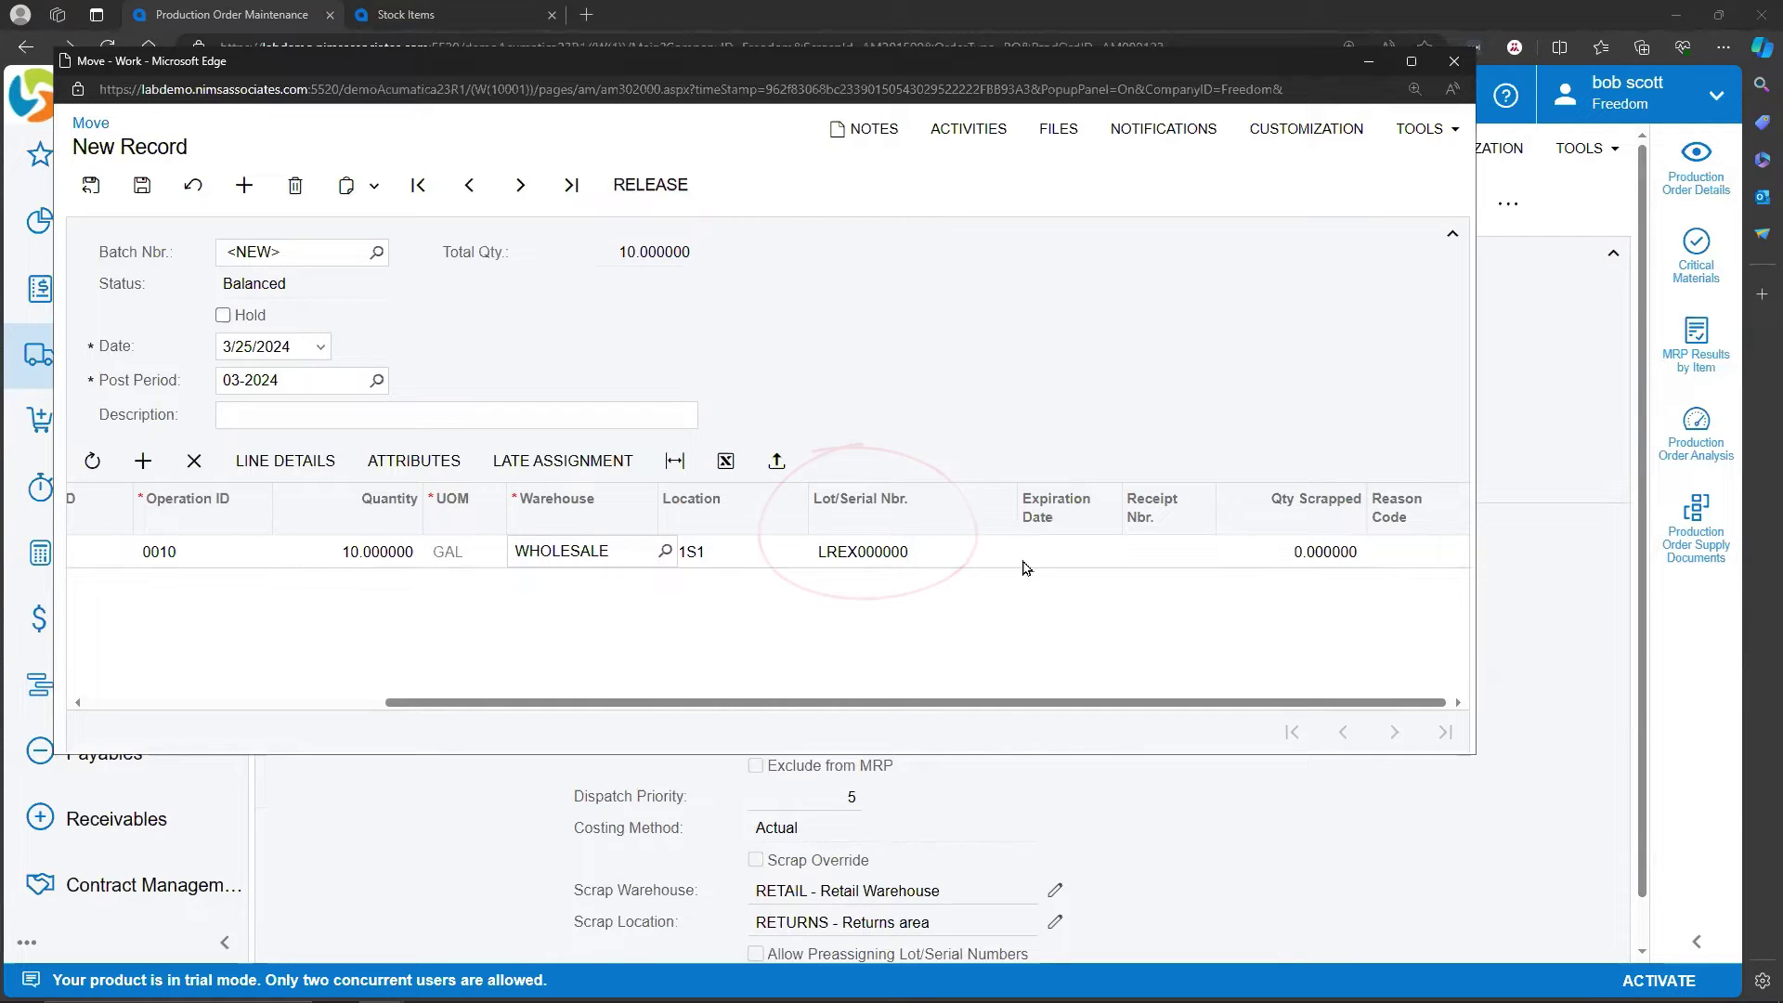
{"action": "left_click", "coordinate": [1051, 552]}
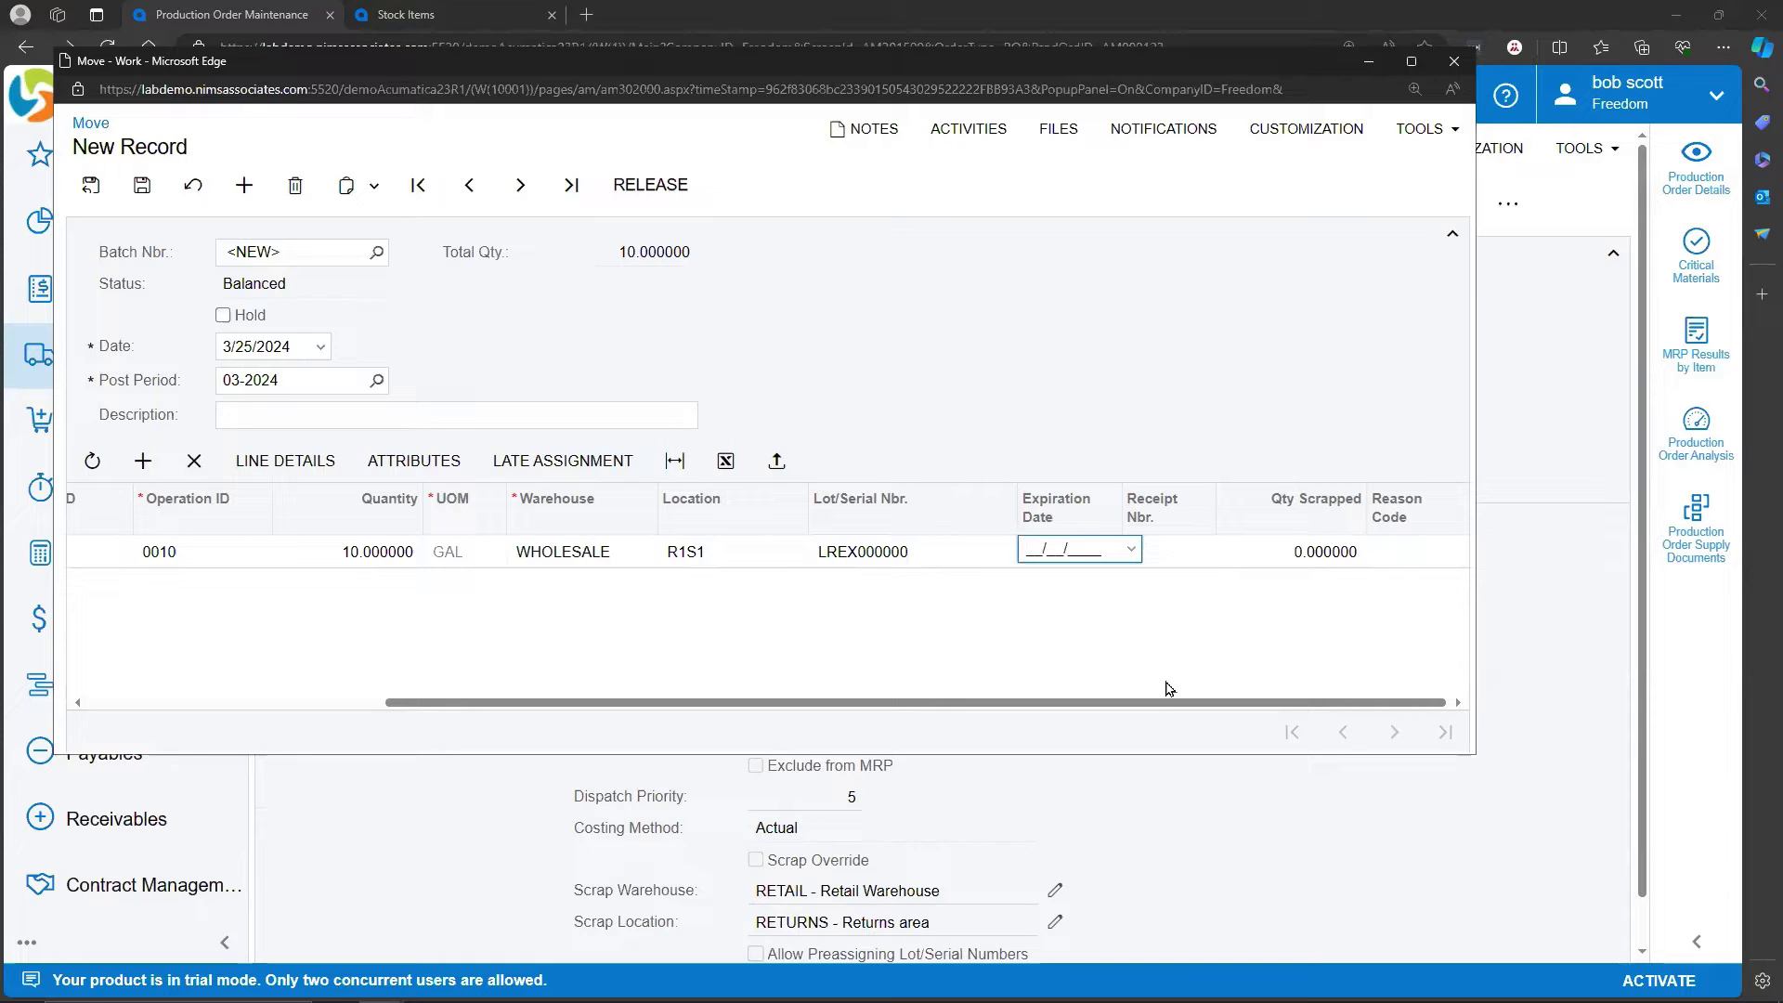
{"action": "type", "text": "12/31/2025"}
{"action": "key", "text": "Tab"}
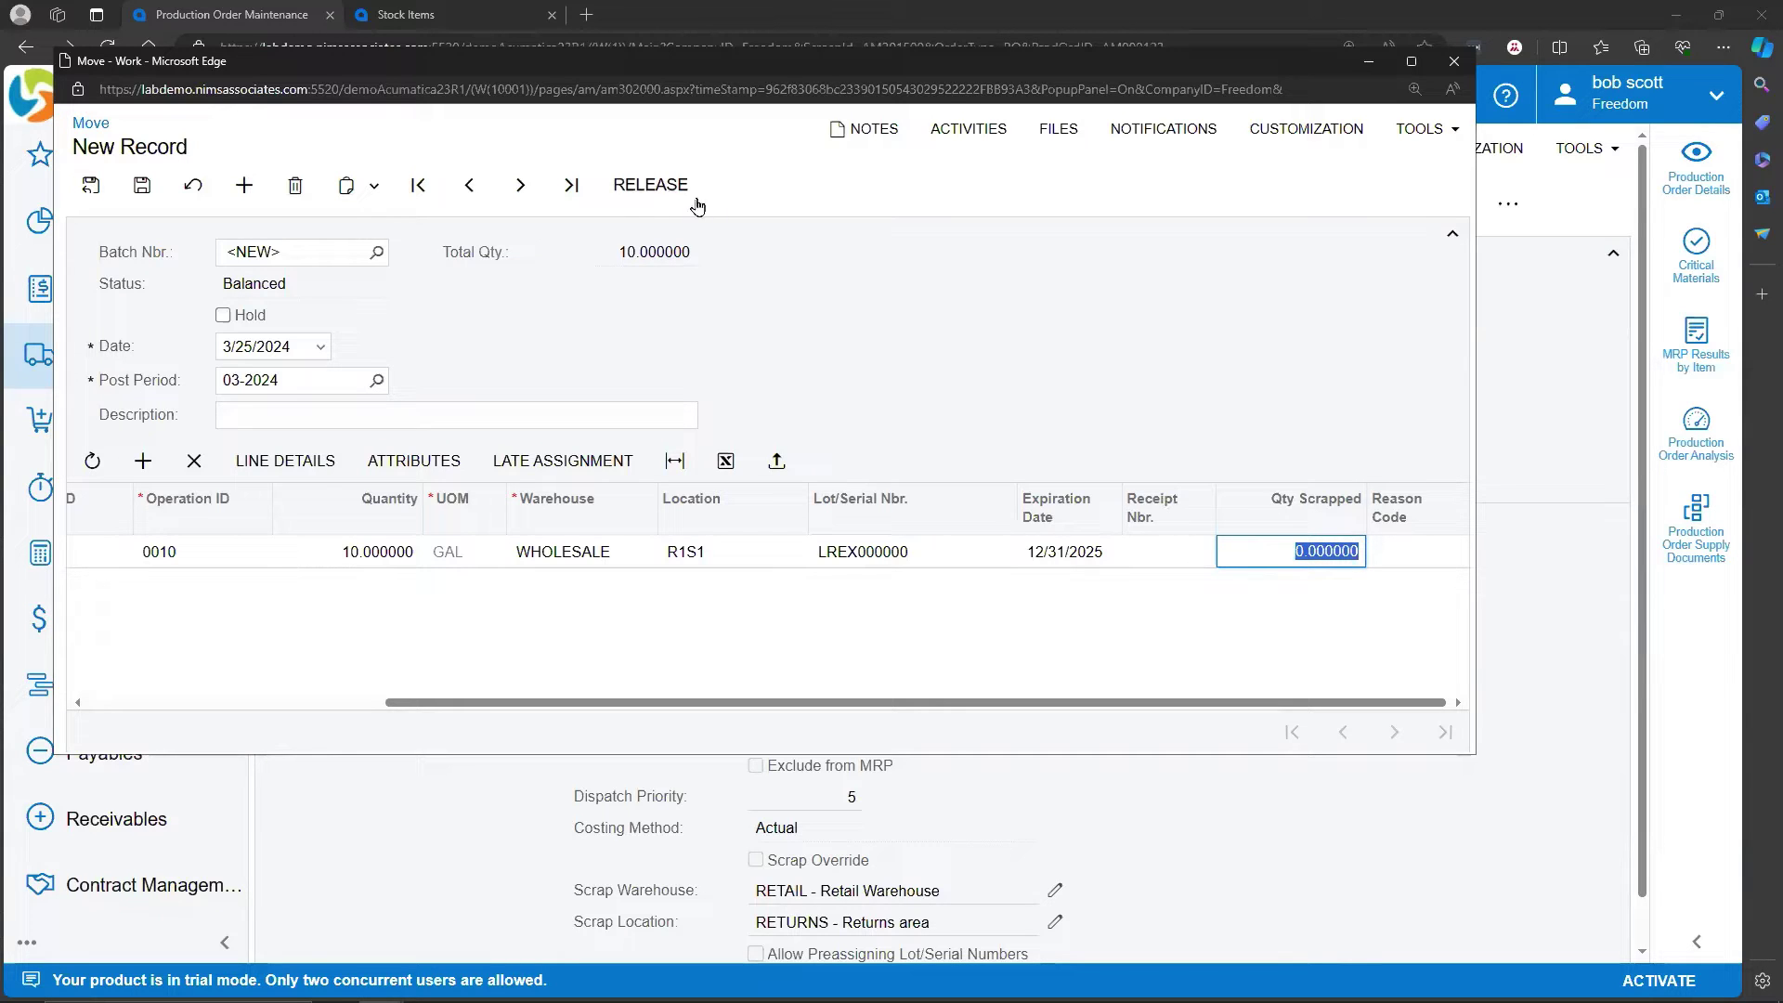
{"action": "left_click", "coordinate": [669, 187]}
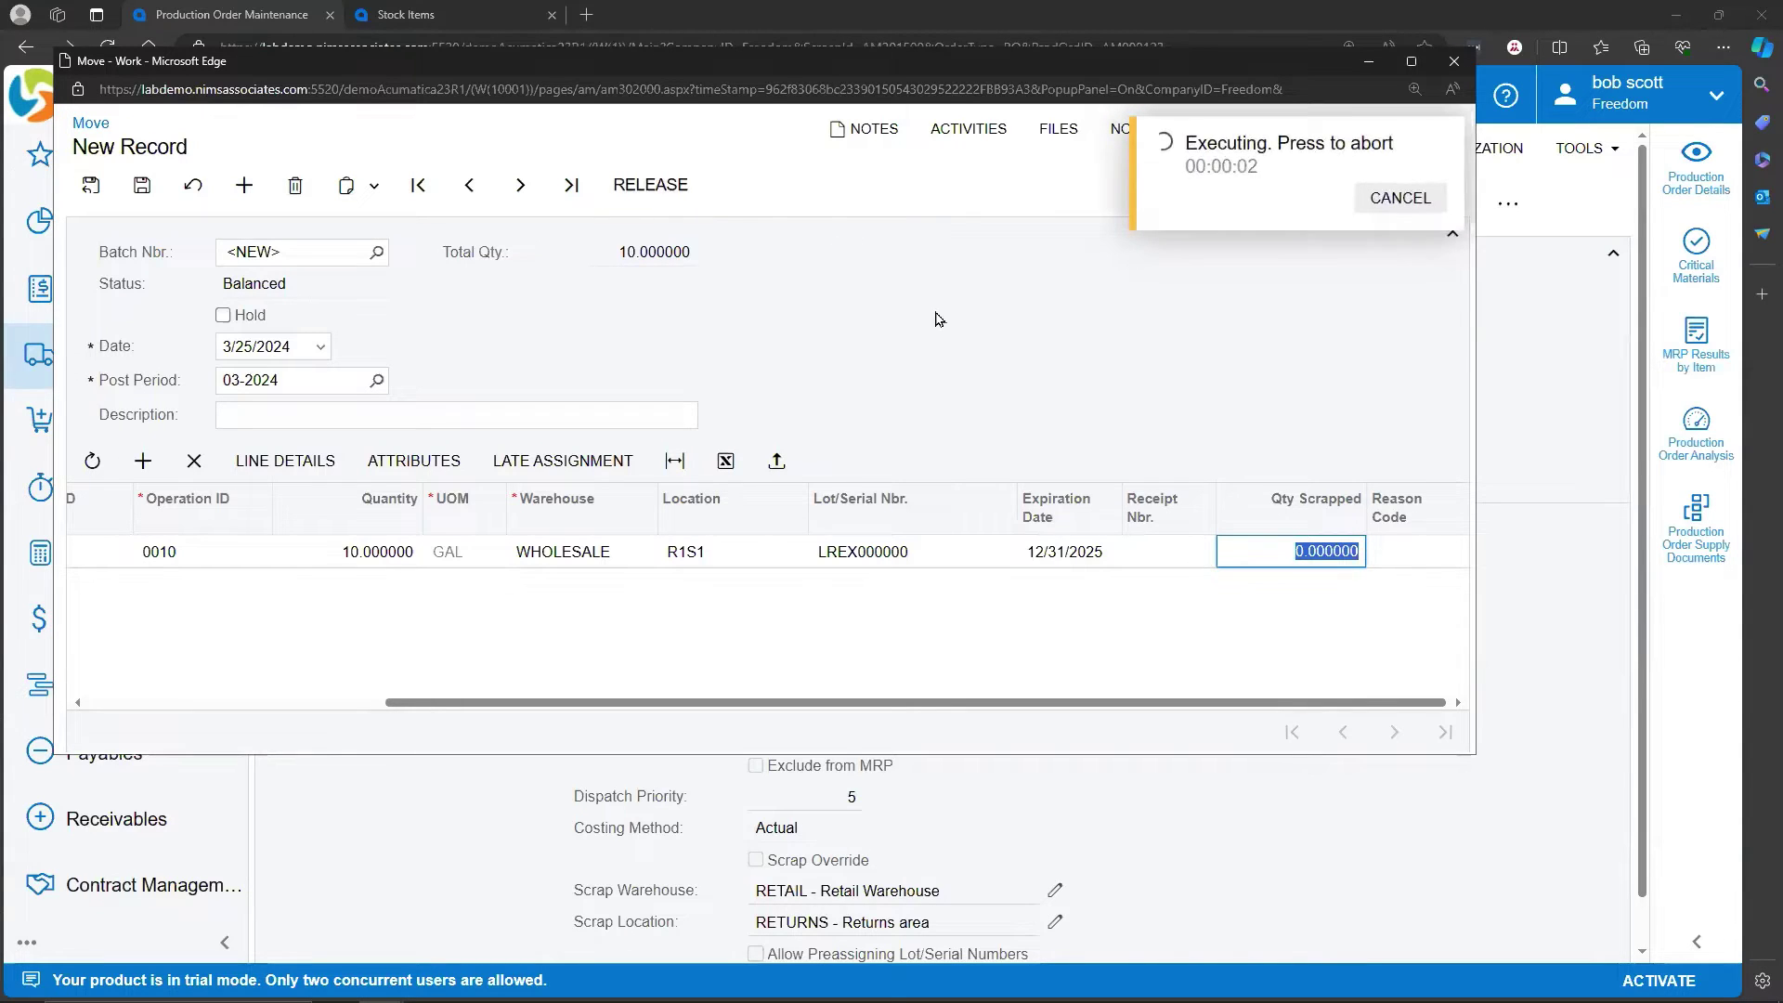
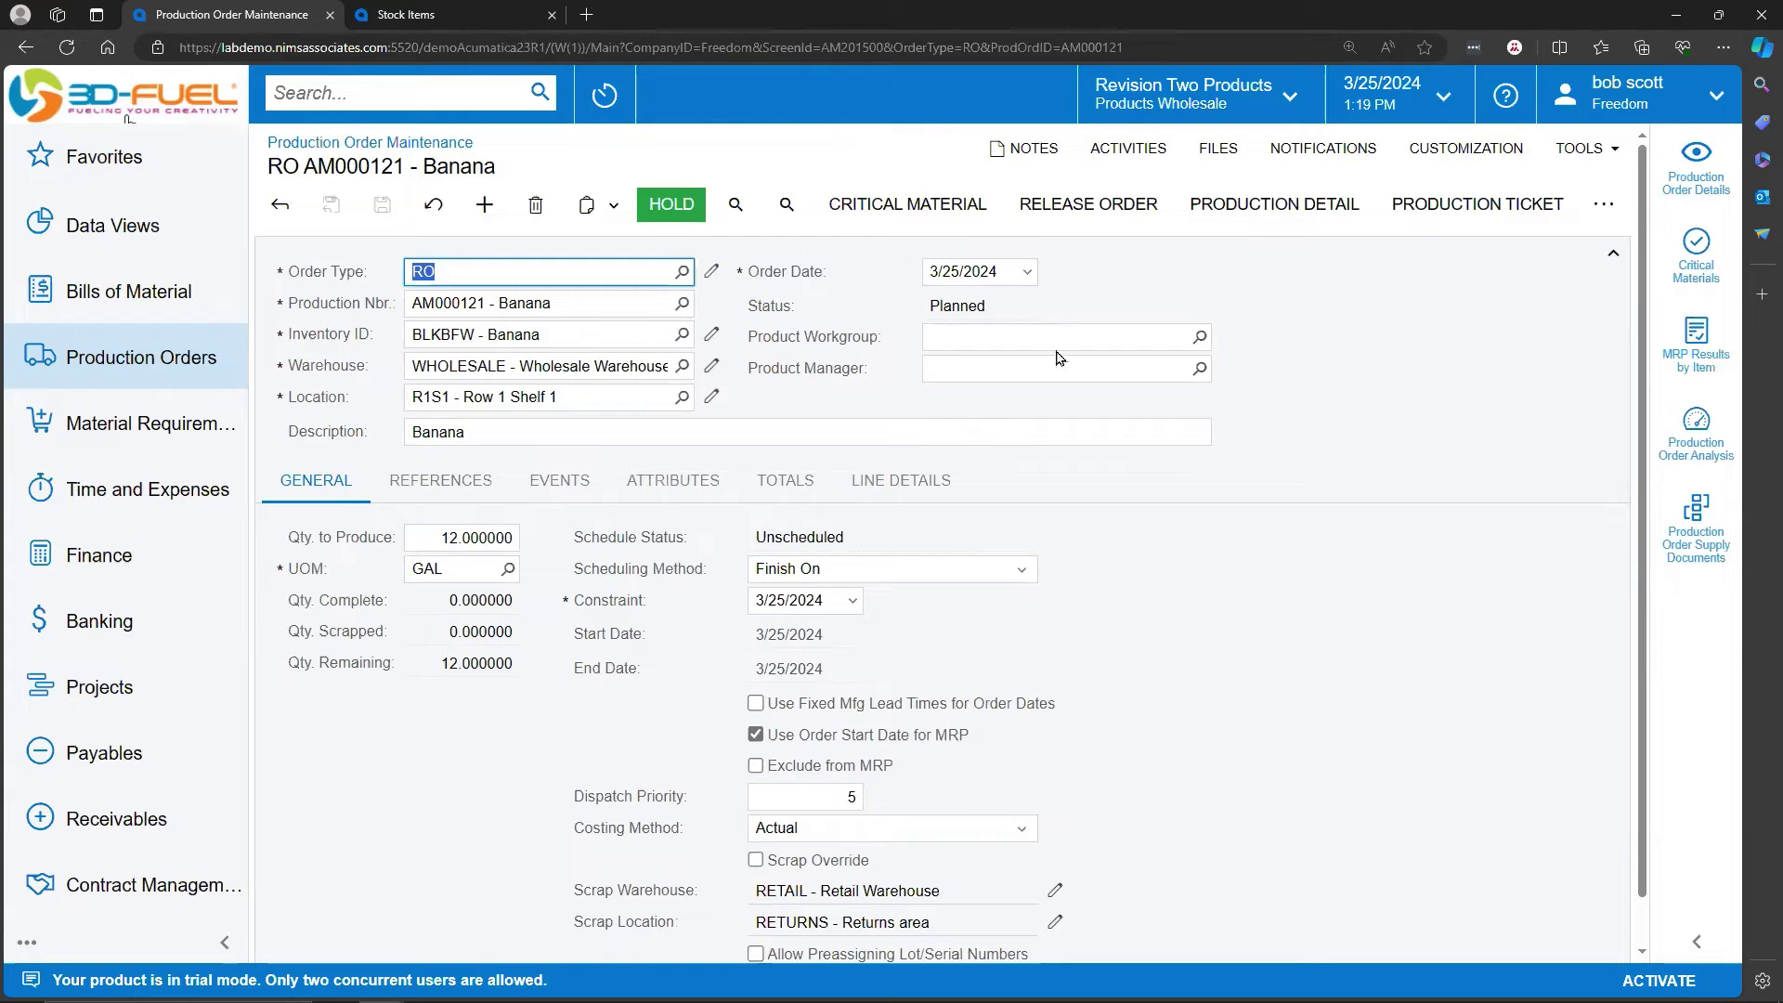
Step: Check the Backflush settings of the materials in the planned Banana order's production details, and return to the order
{"action": "left_click", "coordinate": [1260, 204]}
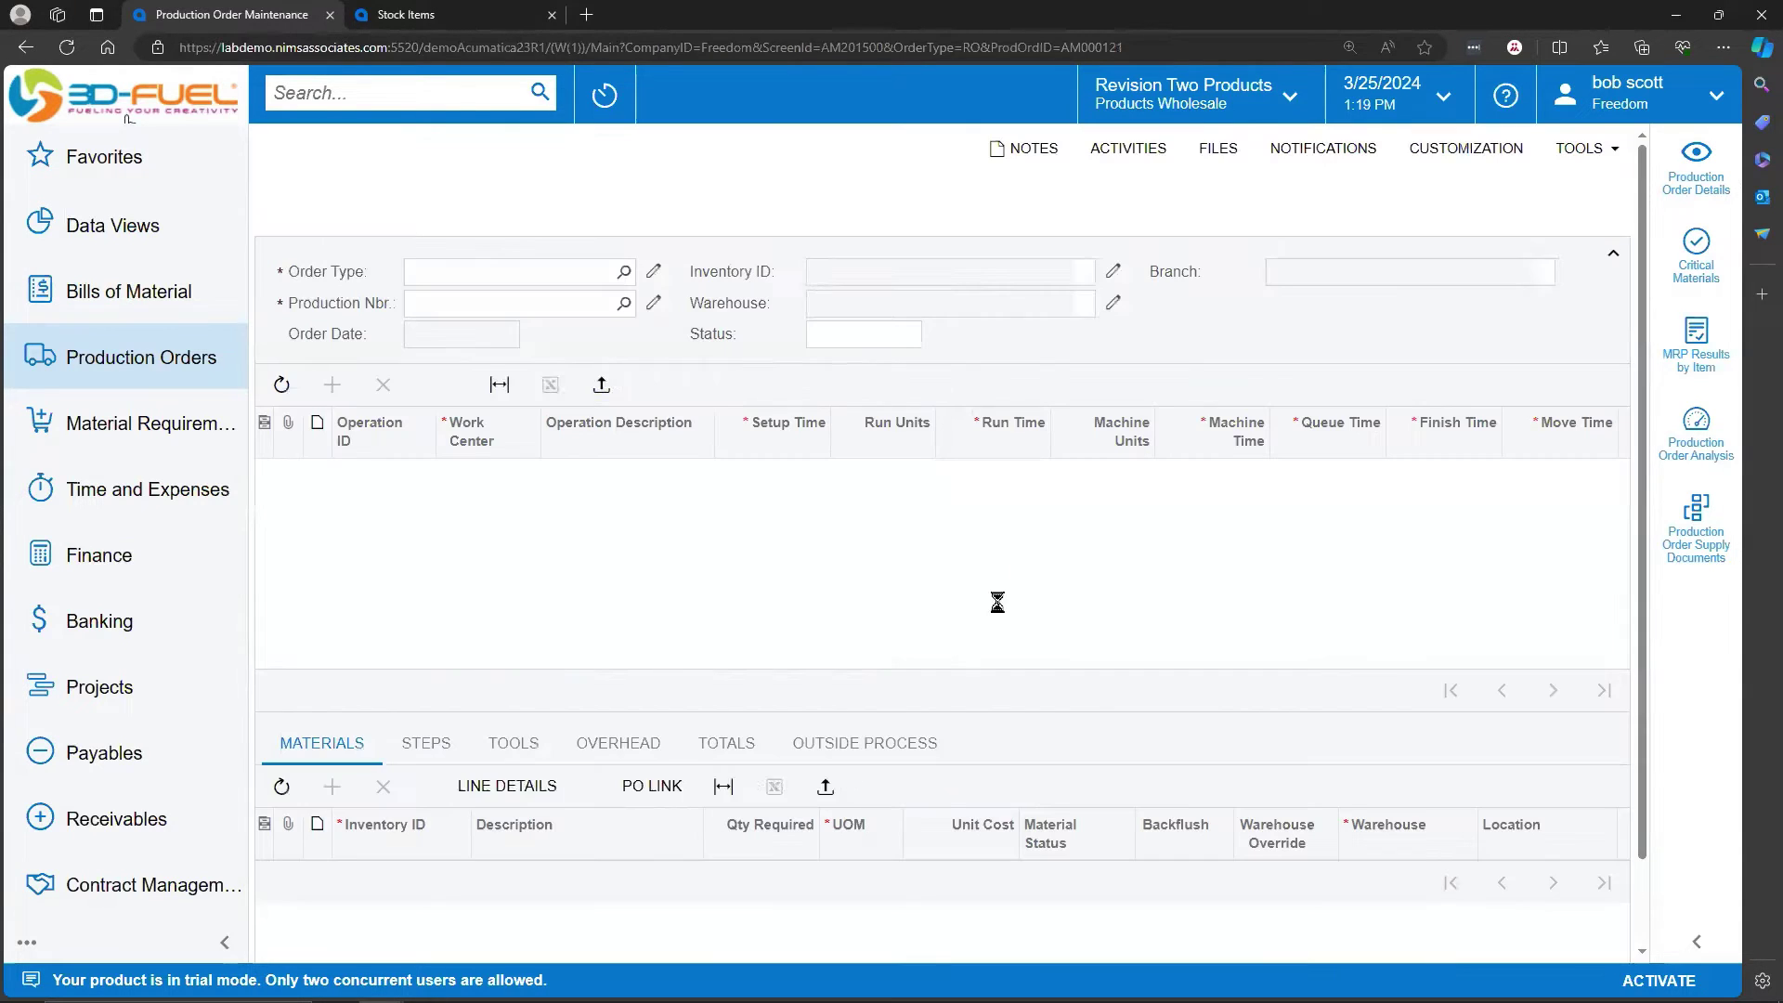
{"action": "left_click_drag", "start_coordinate": [1099, 683], "coordinate": [1123, 527]}
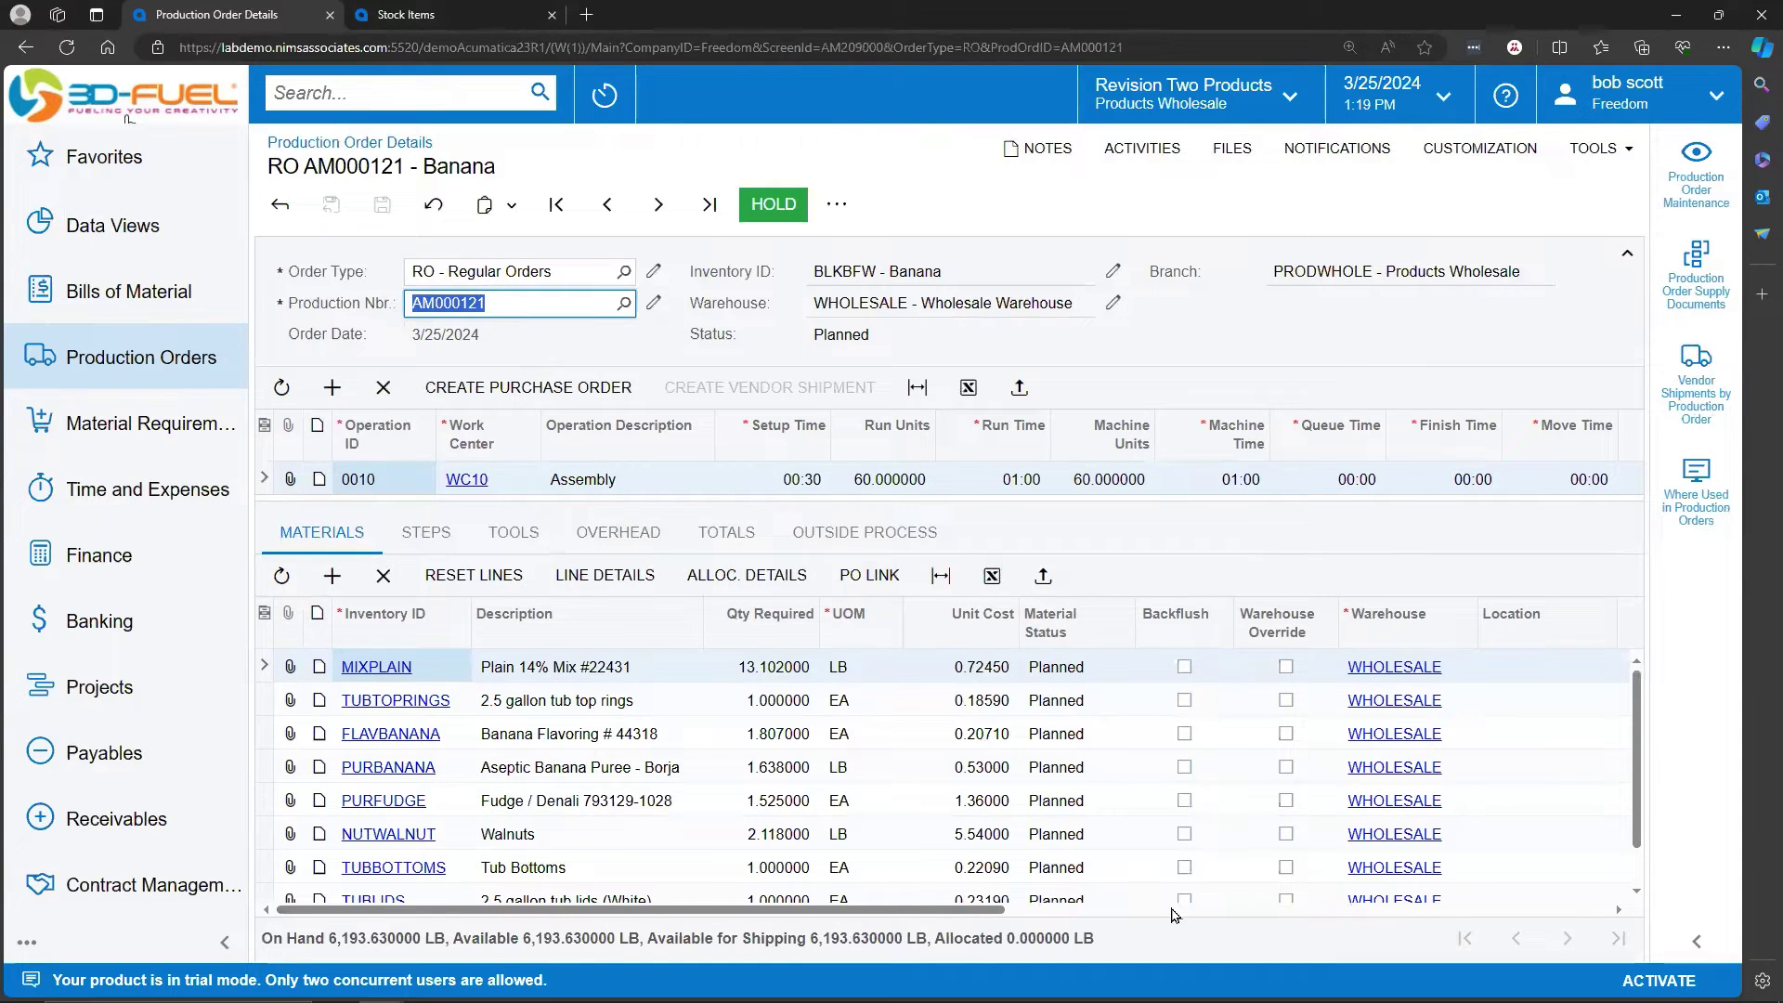
{"action": "left_click", "coordinate": [280, 204]}
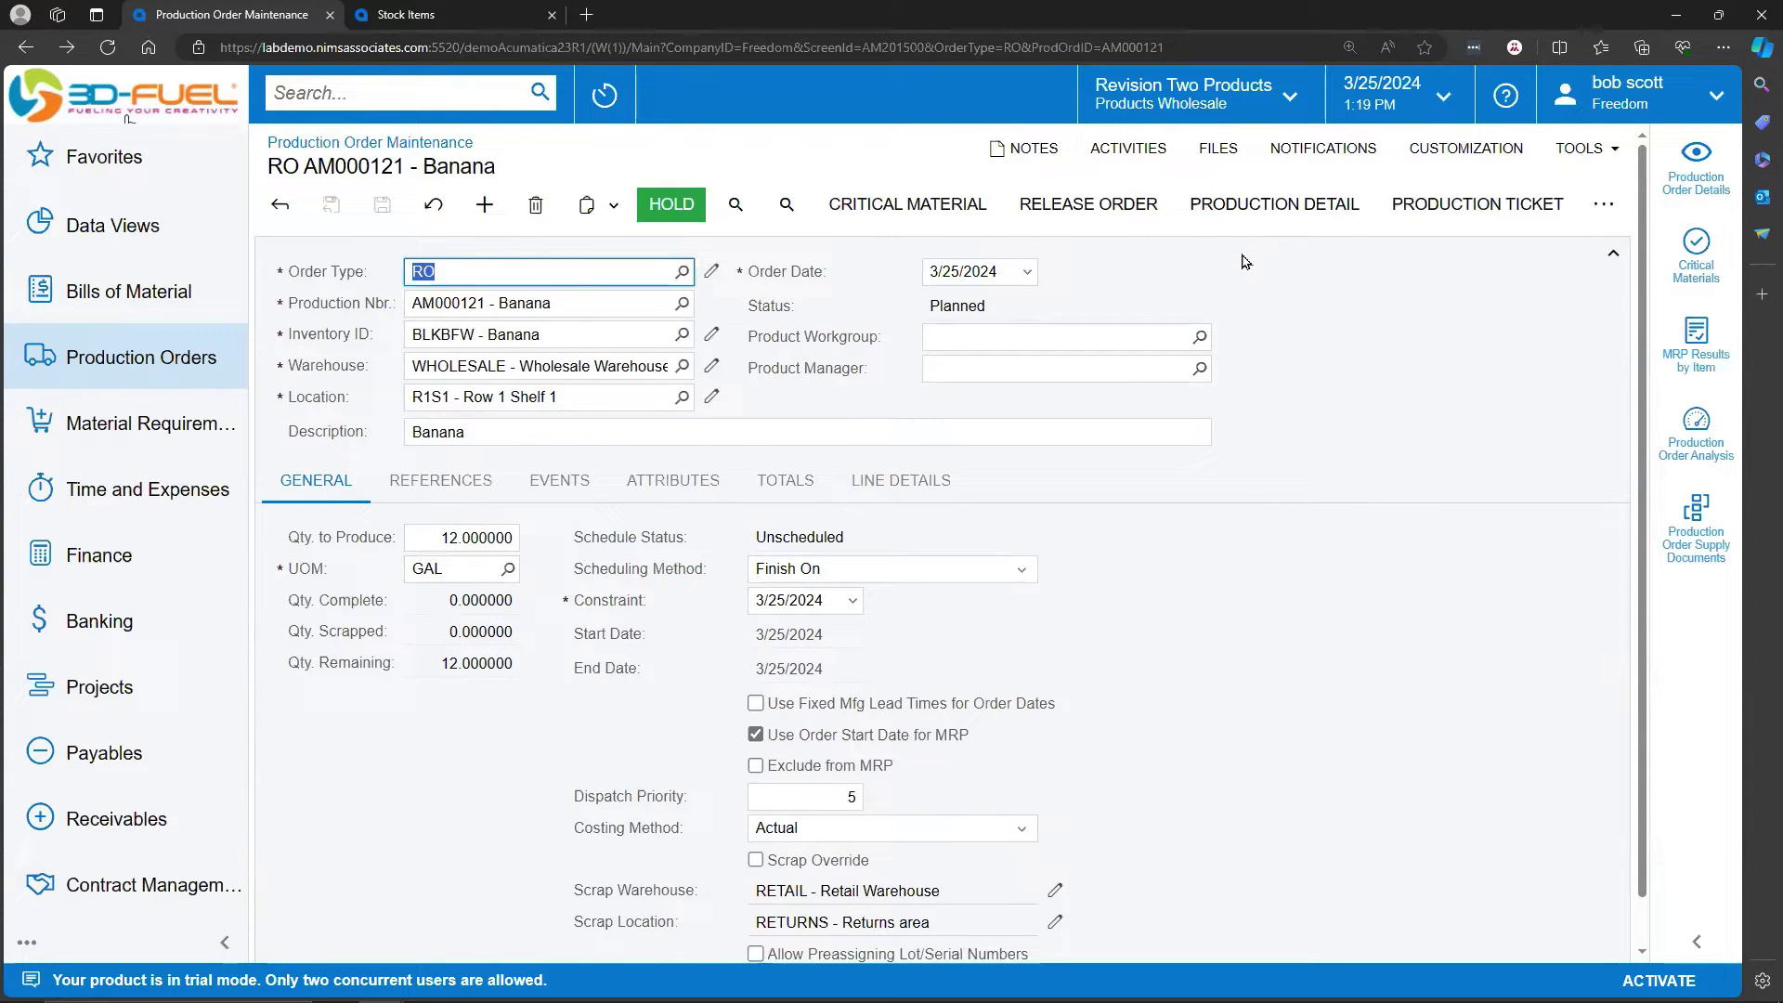
Step: Release the Banana production order and start releasing materials for it
{"action": "left_click", "coordinate": [1109, 220]}
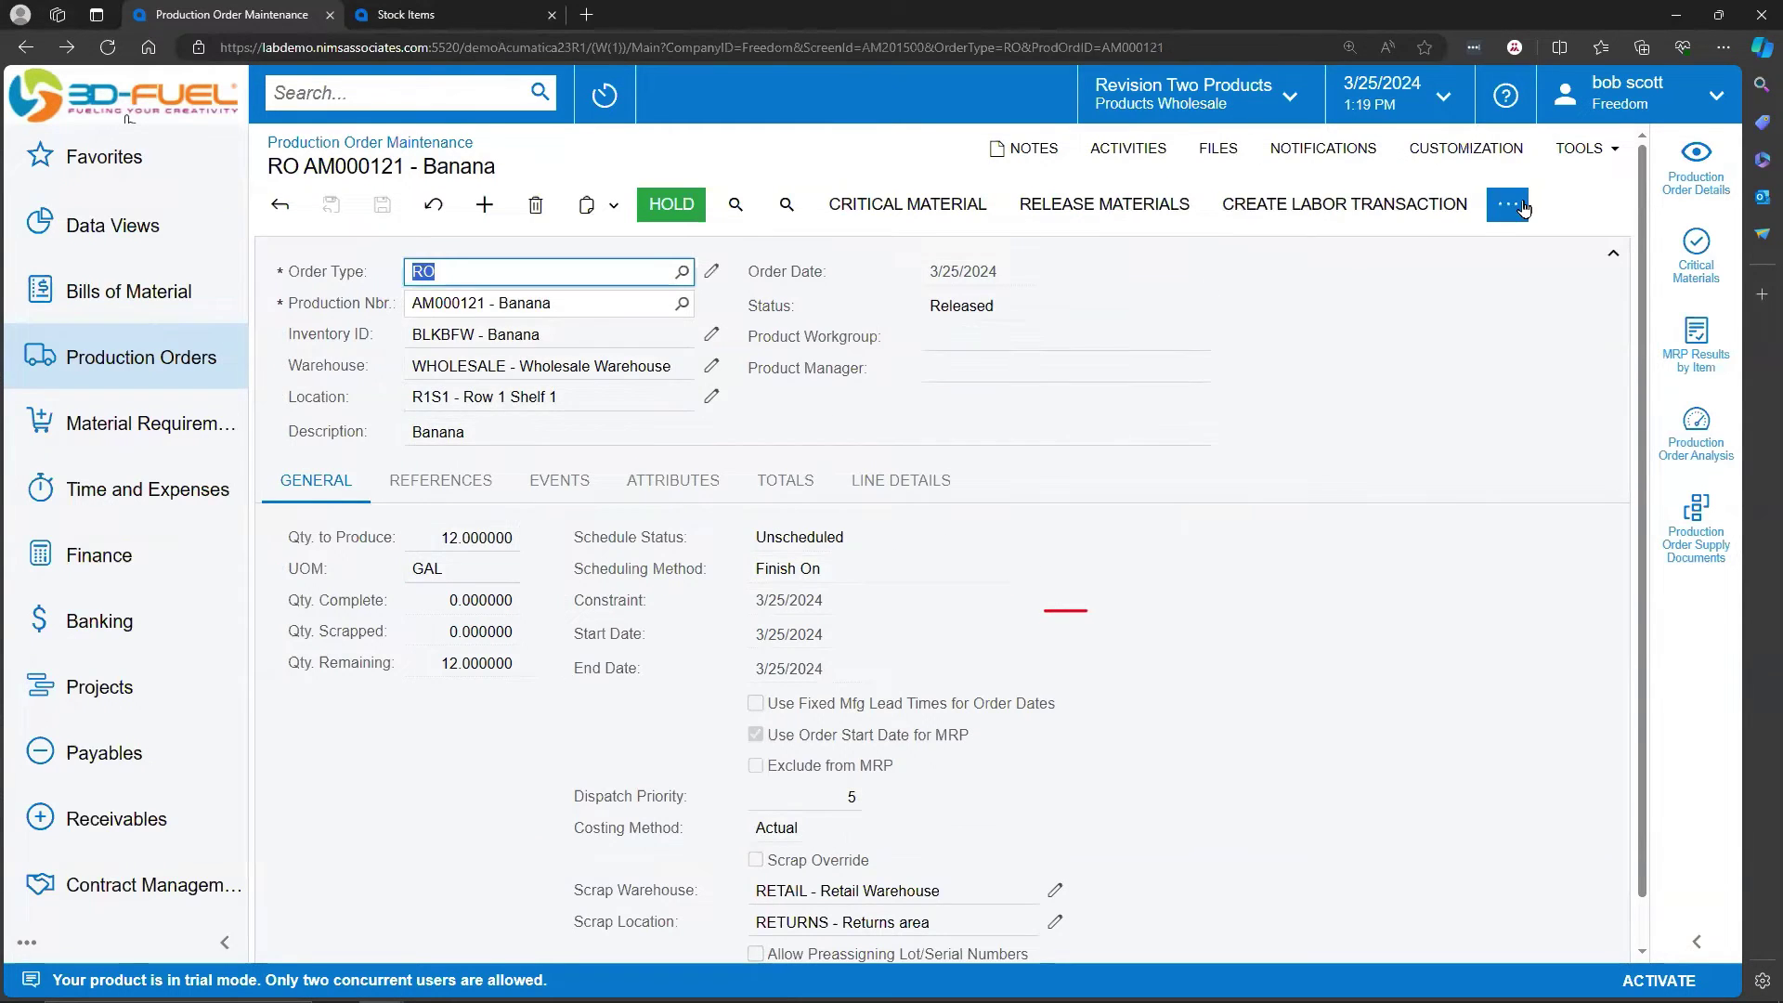
{"action": "left_click", "coordinate": [1523, 208]}
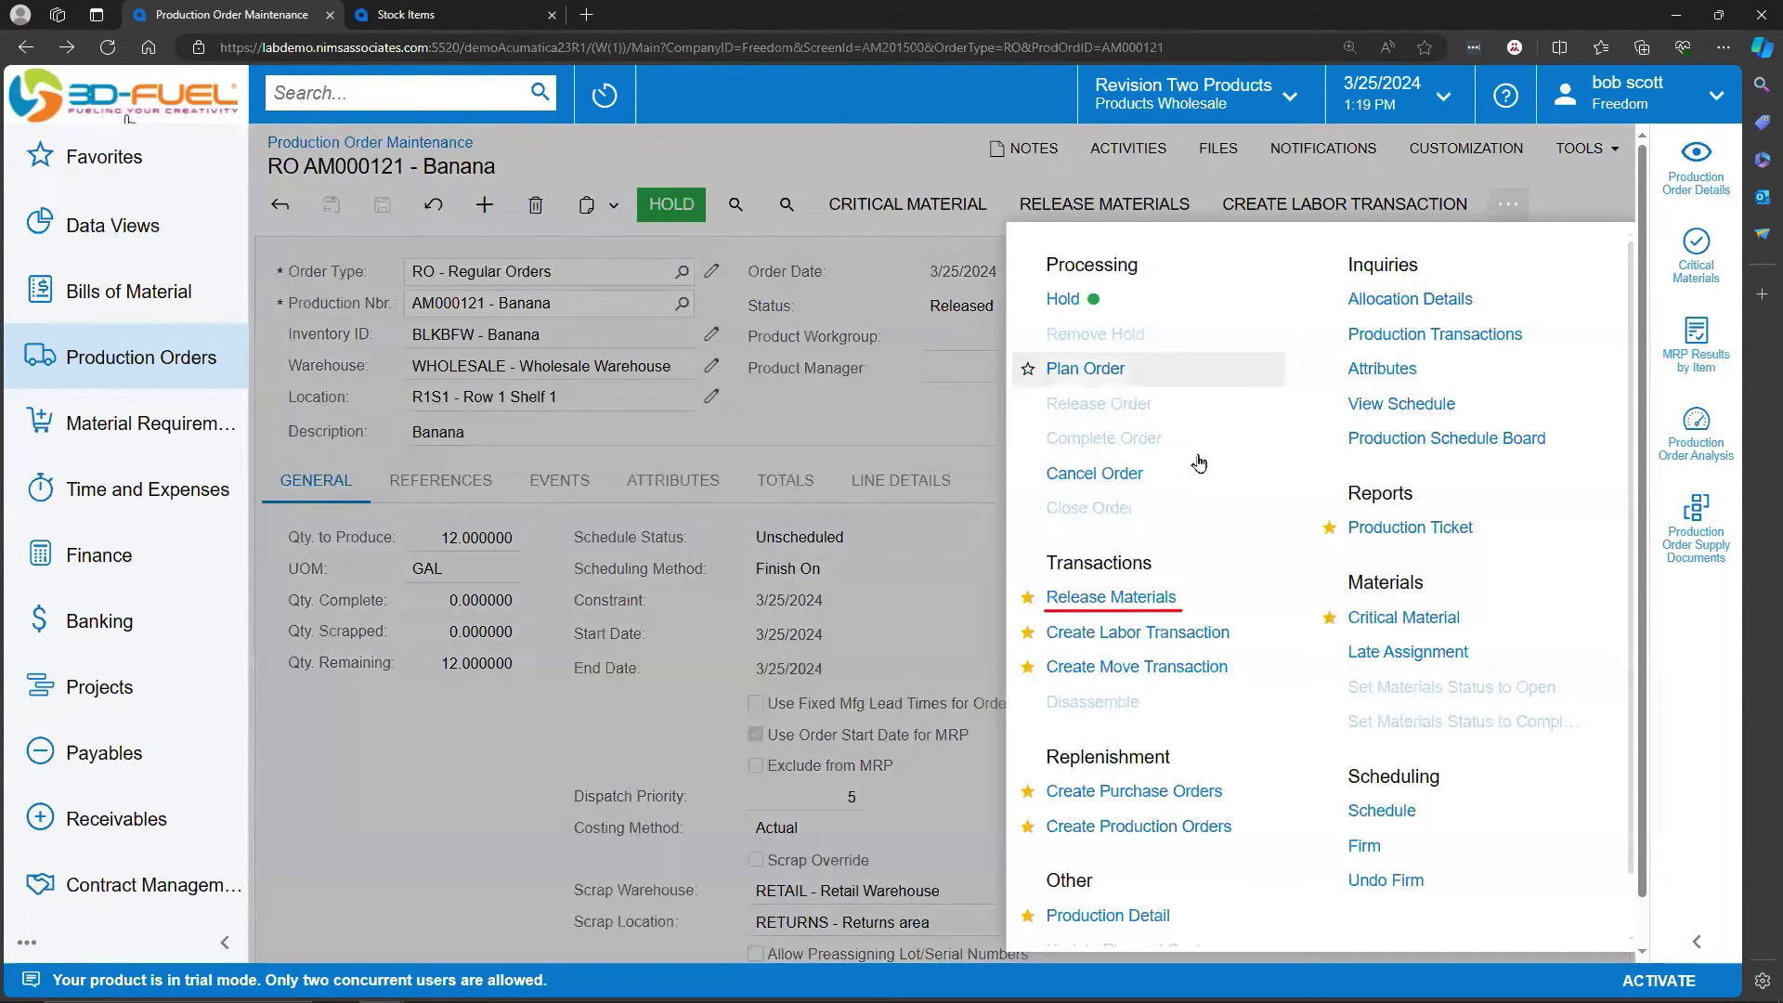
{"action": "left_click", "coordinate": [1110, 596]}
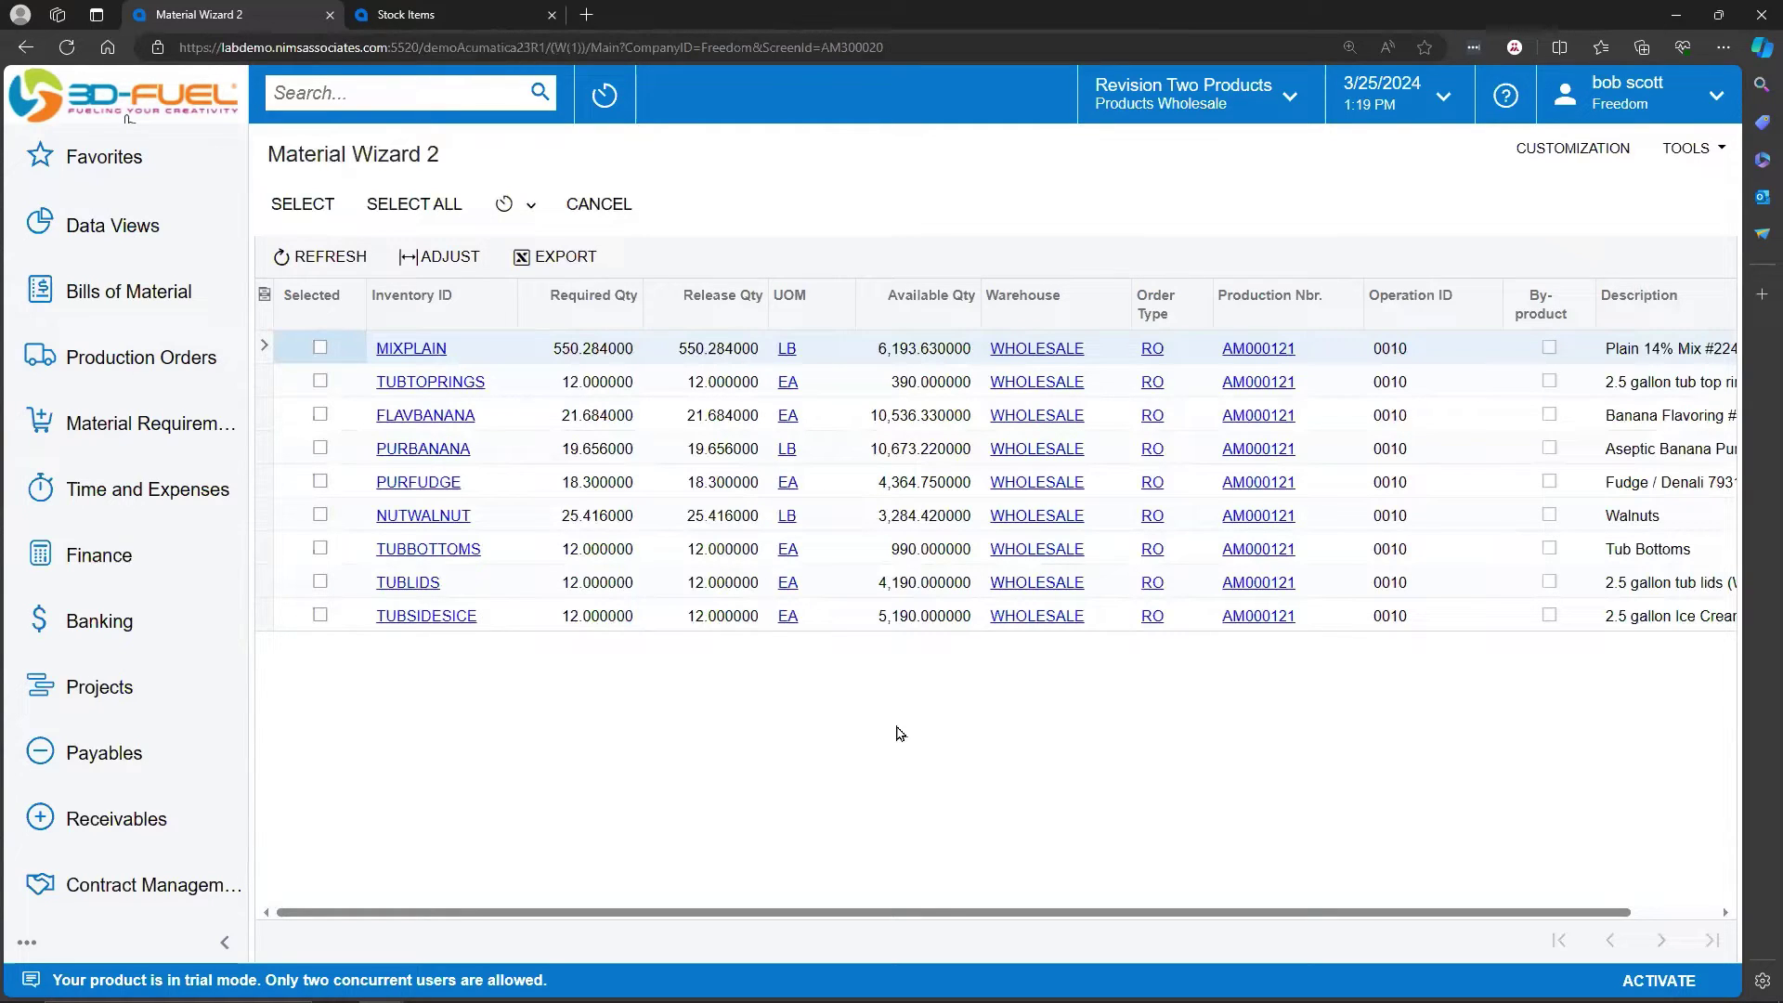
Step: Add all the materials listed in Material Wizard 2 to a new Materials batch at their default release quantities
{"action": "left_click", "coordinate": [320, 348]}
{"action": "left_click", "coordinate": [320, 381]}
{"action": "left_click", "coordinate": [320, 414]}
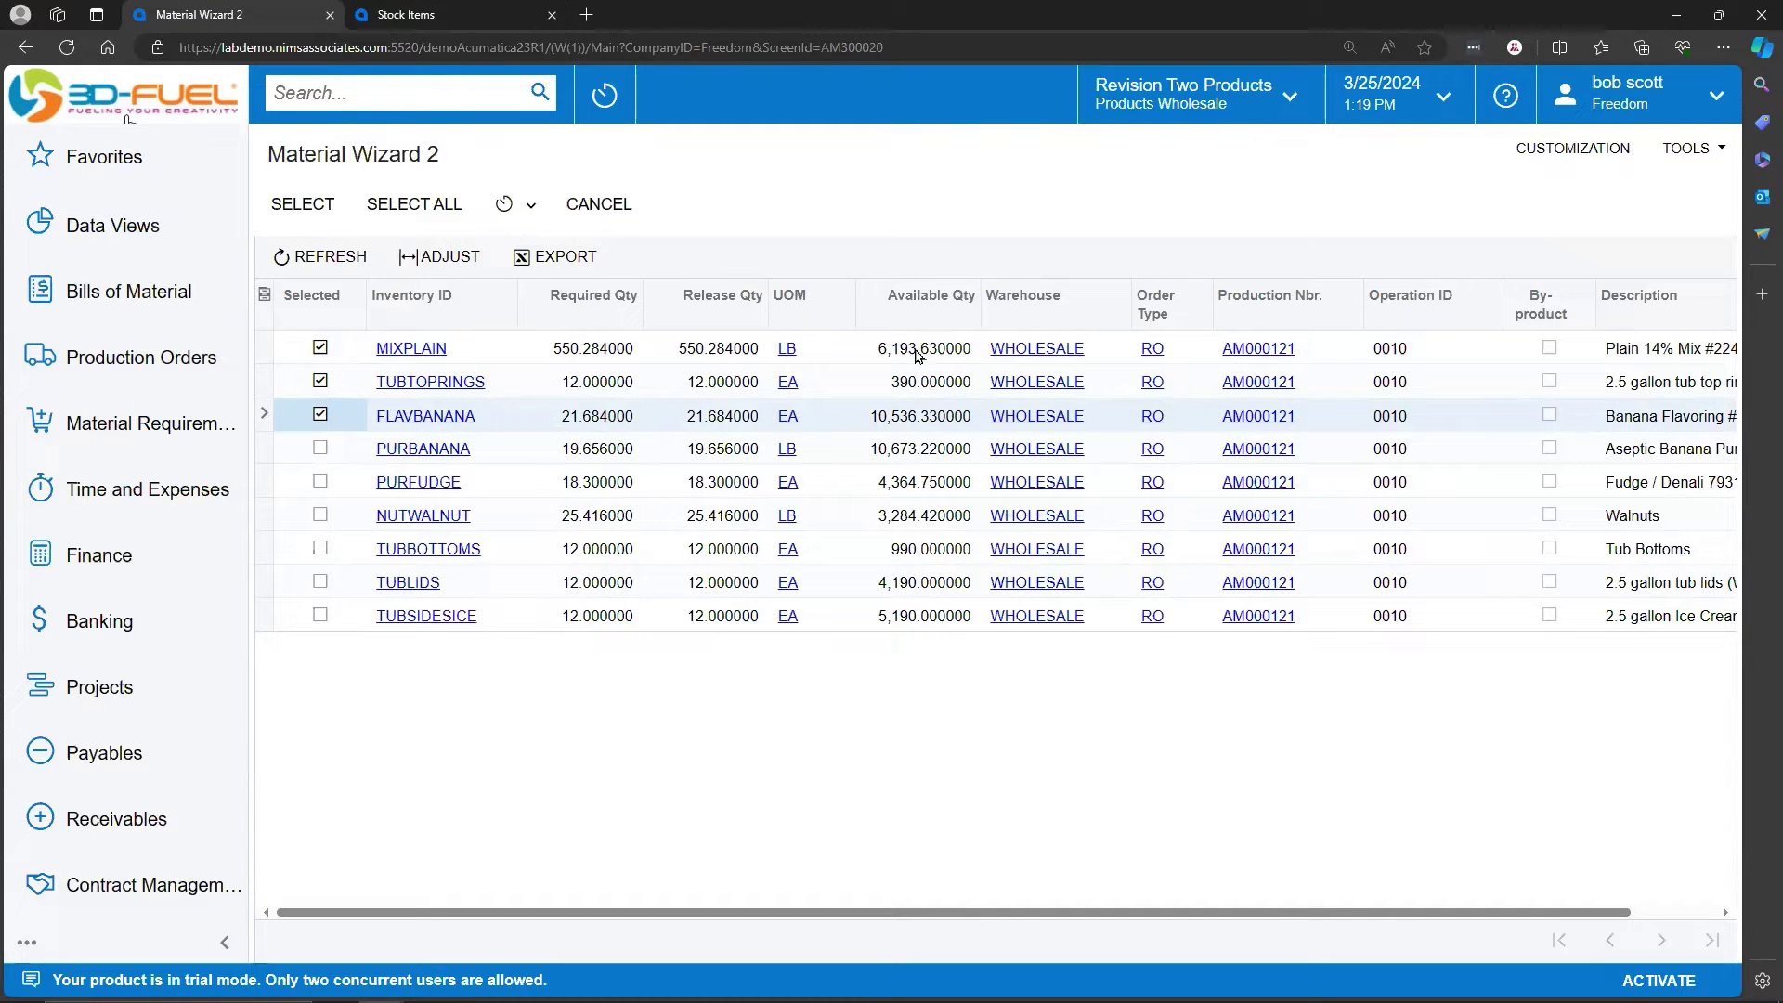
{"action": "left_click", "coordinate": [721, 381]}
{"action": "left_click", "coordinate": [728, 415]}
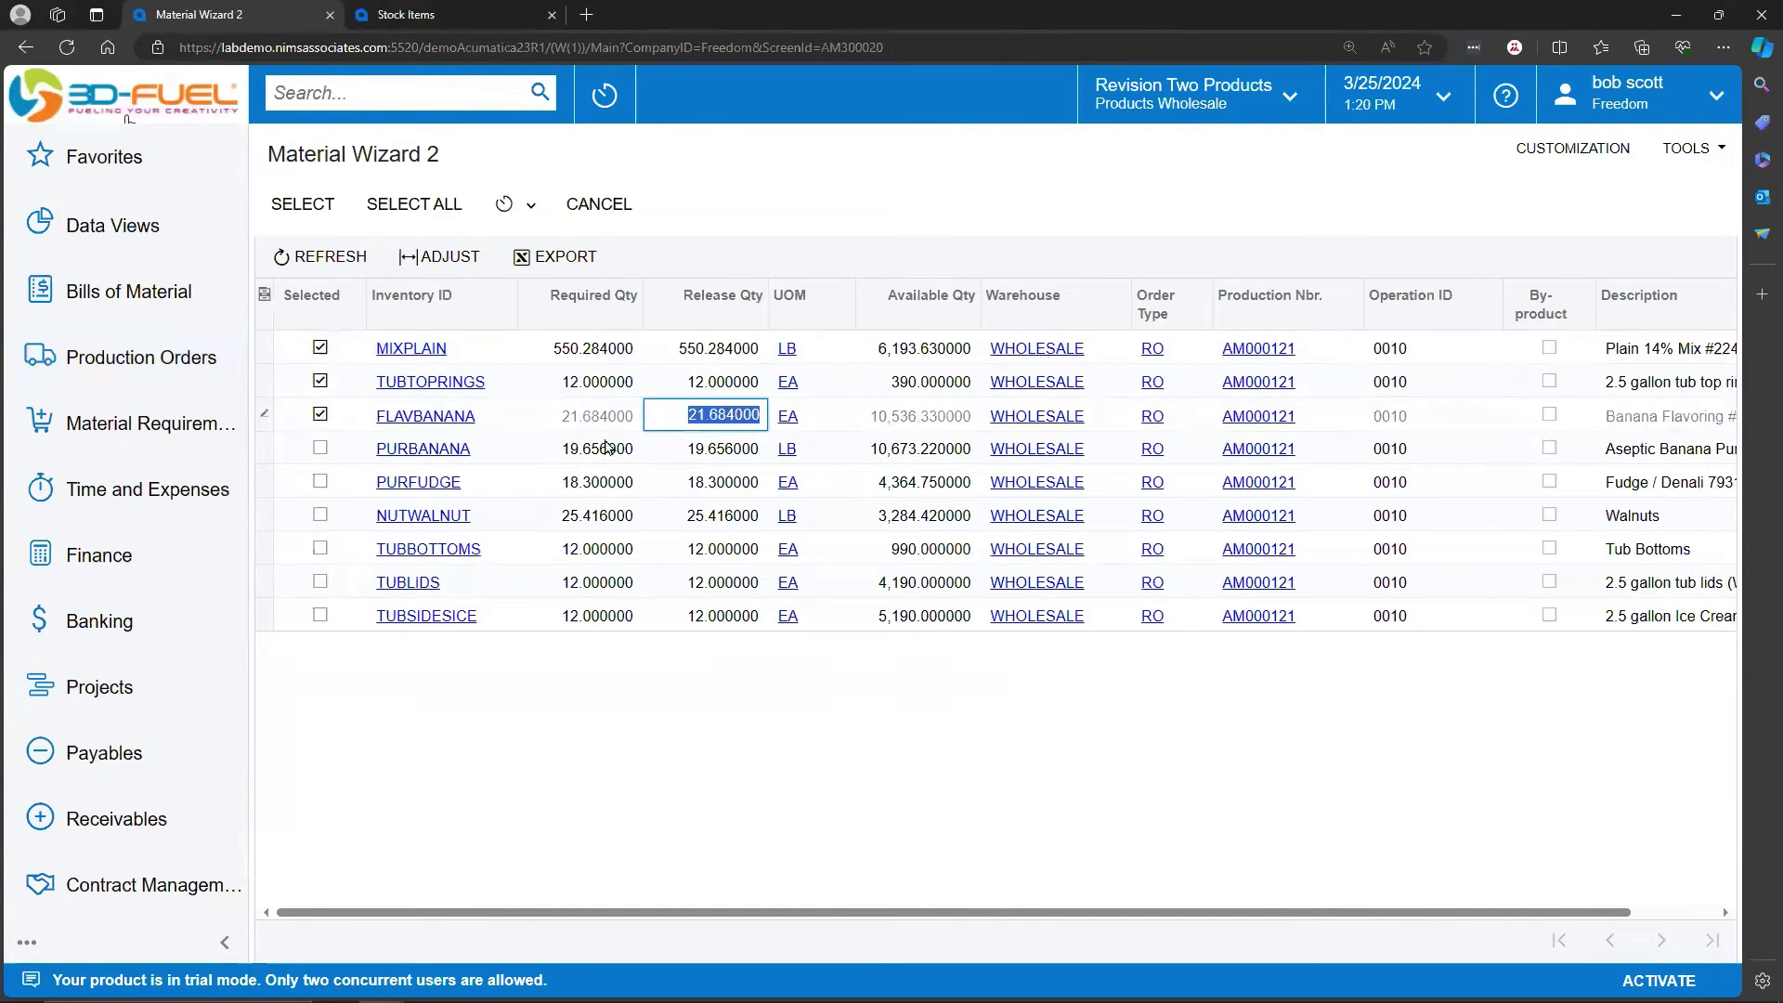
{"action": "left_click", "coordinate": [406, 213]}
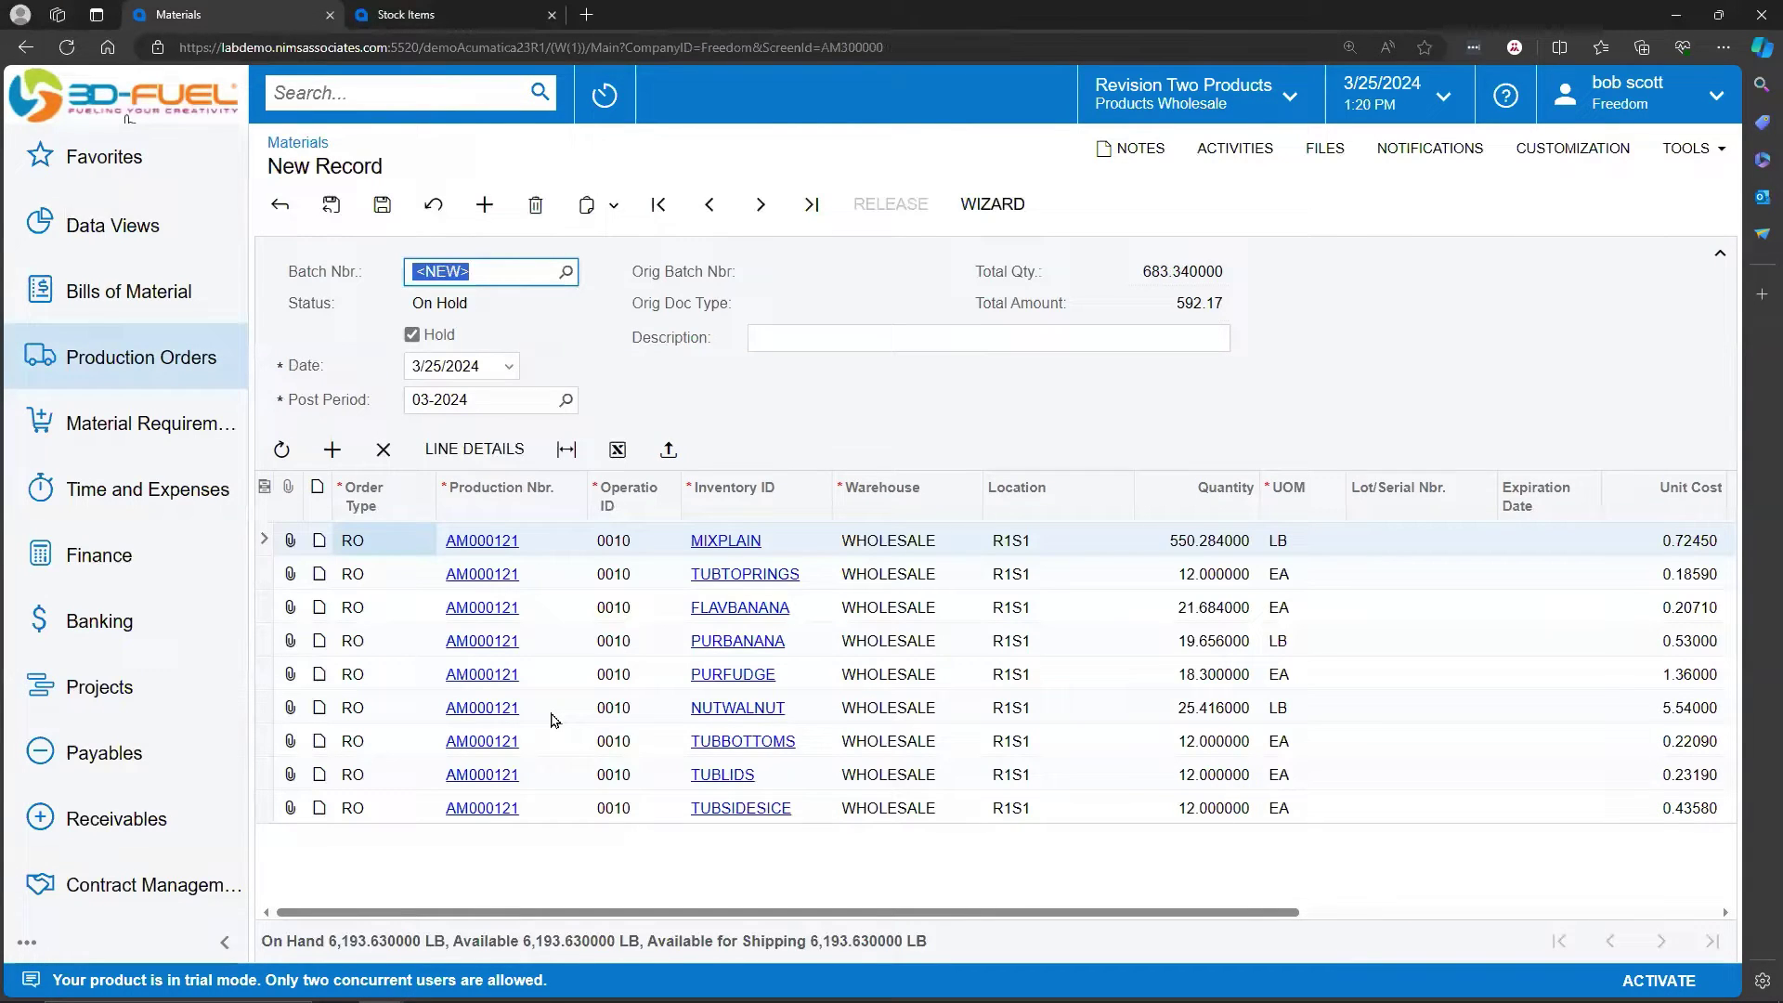
Step: Take the new Materials batch off hold and release it
{"action": "left_click", "coordinate": [411, 334]}
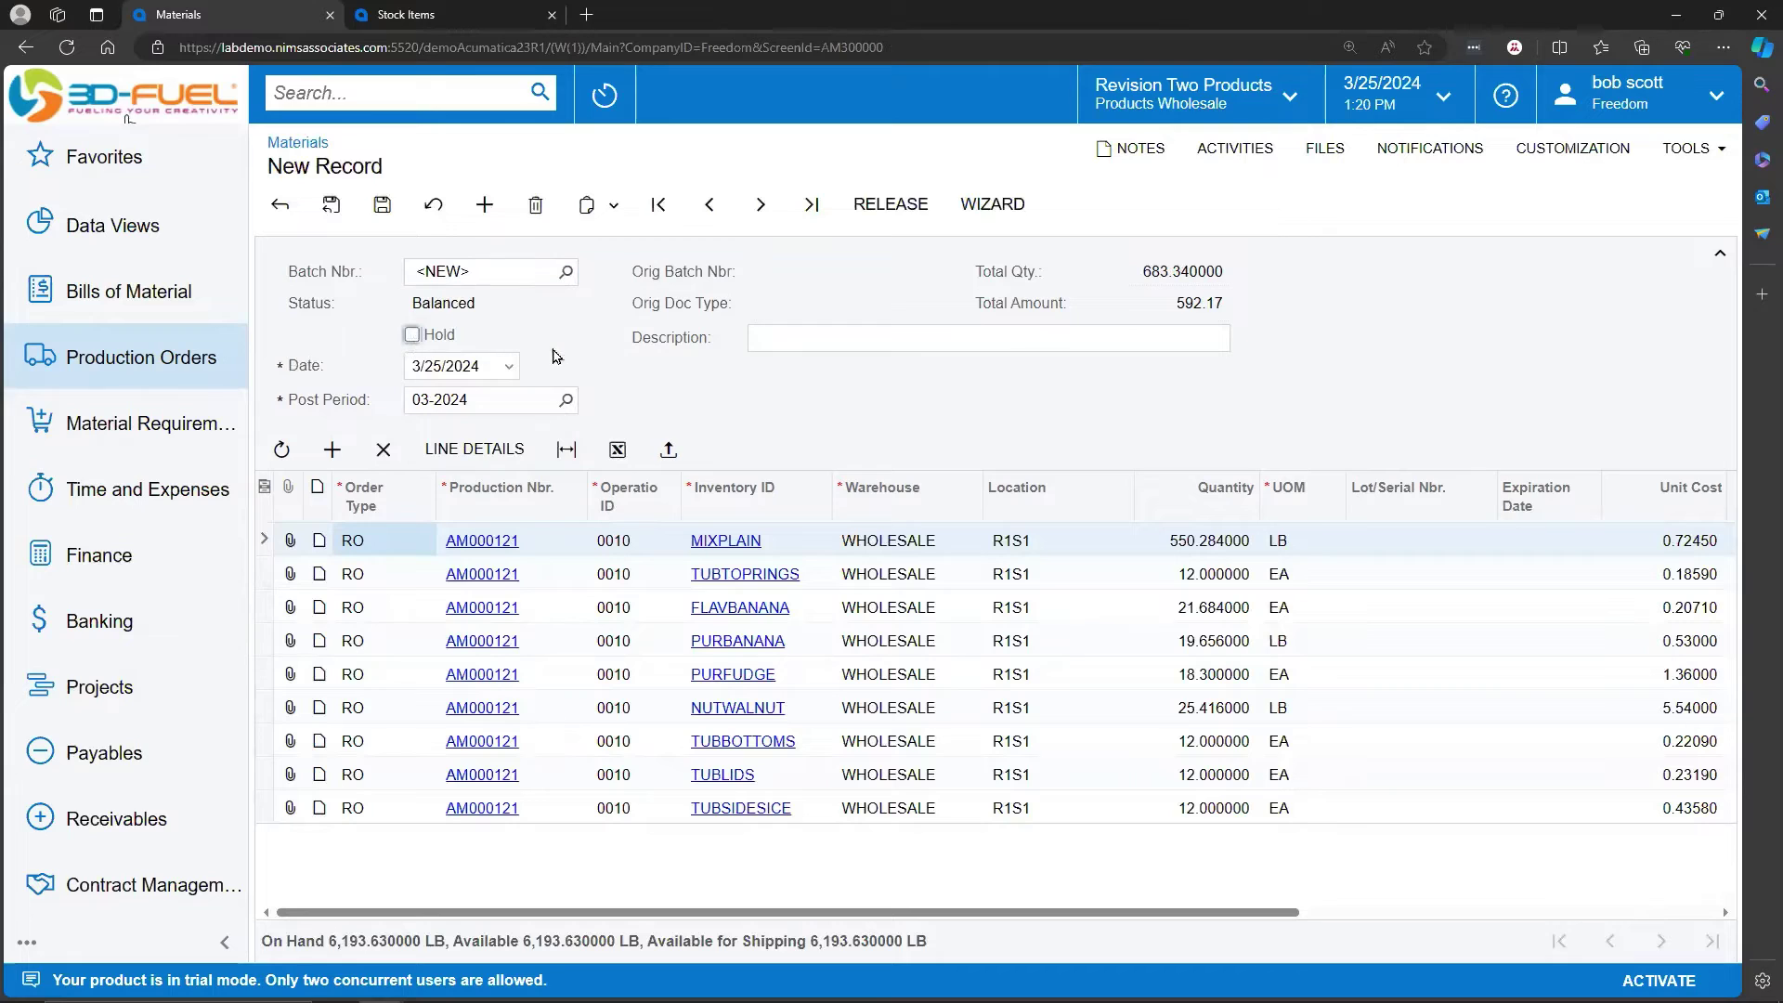
{"action": "left_click", "coordinate": [887, 207]}
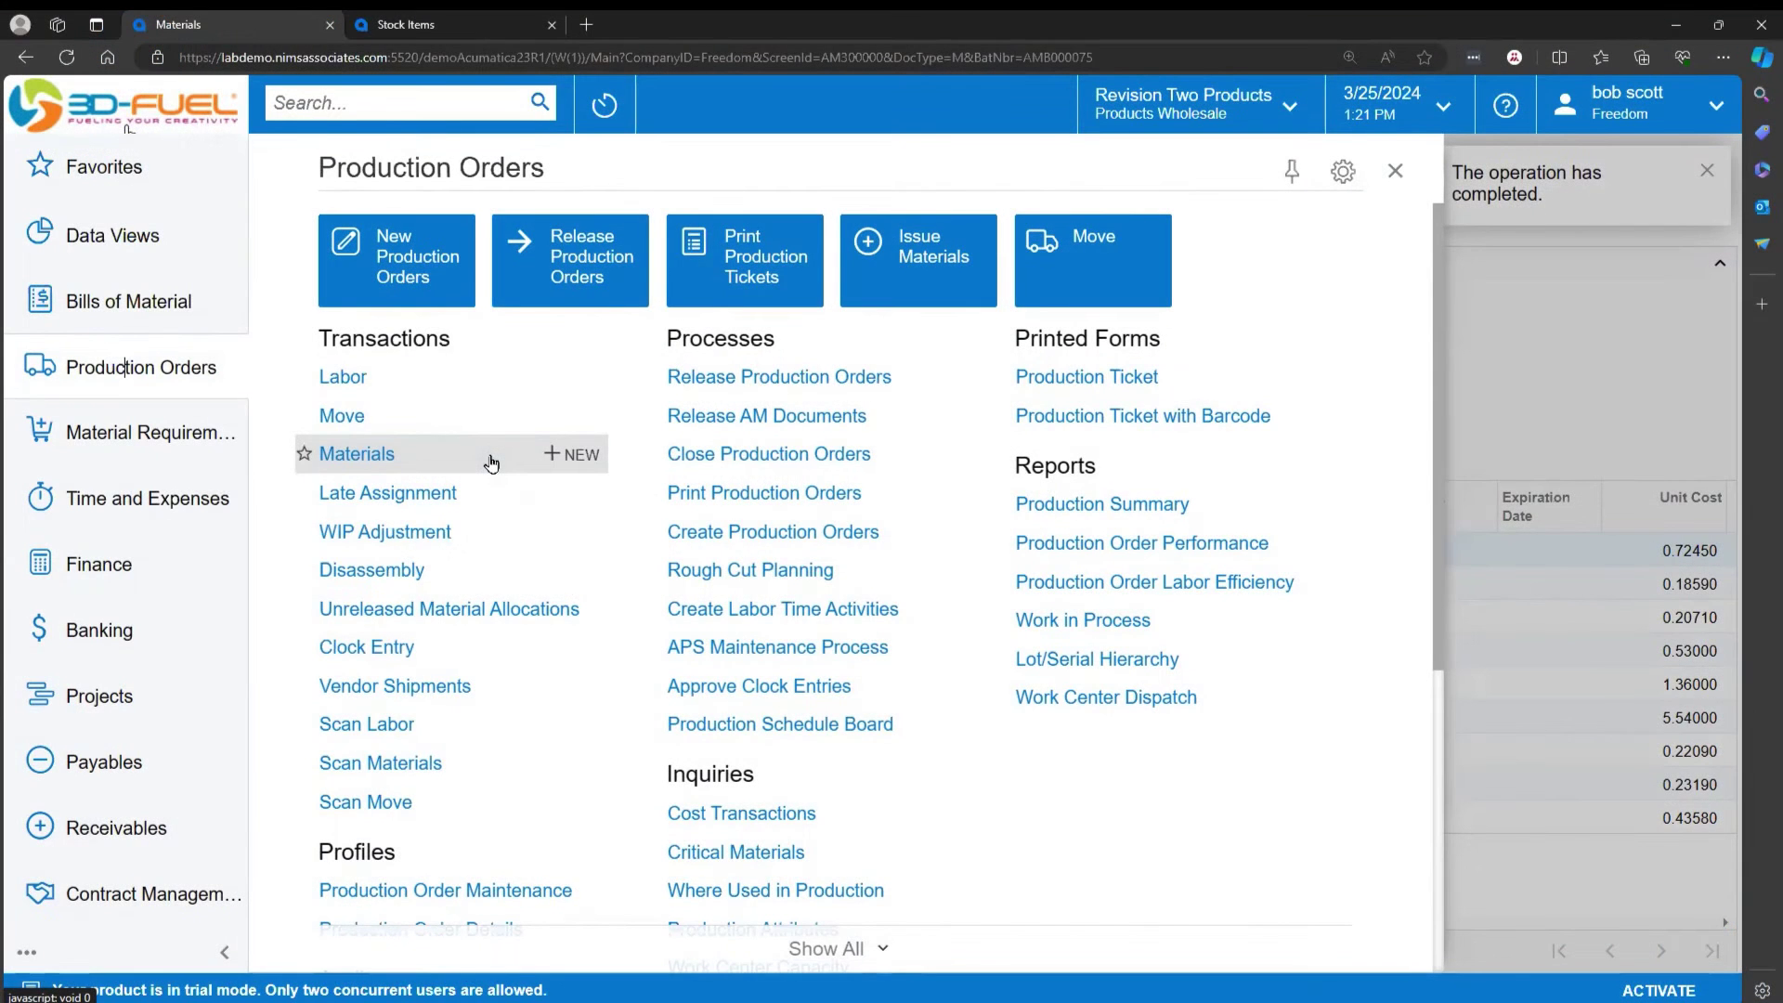
Step: Create a new Labor batch and add a Direct labor line for the in-process 12-gallon BLKBFW production order
{"action": "left_click", "coordinate": [431, 388]}
{"action": "left_click", "coordinate": [389, 222]}
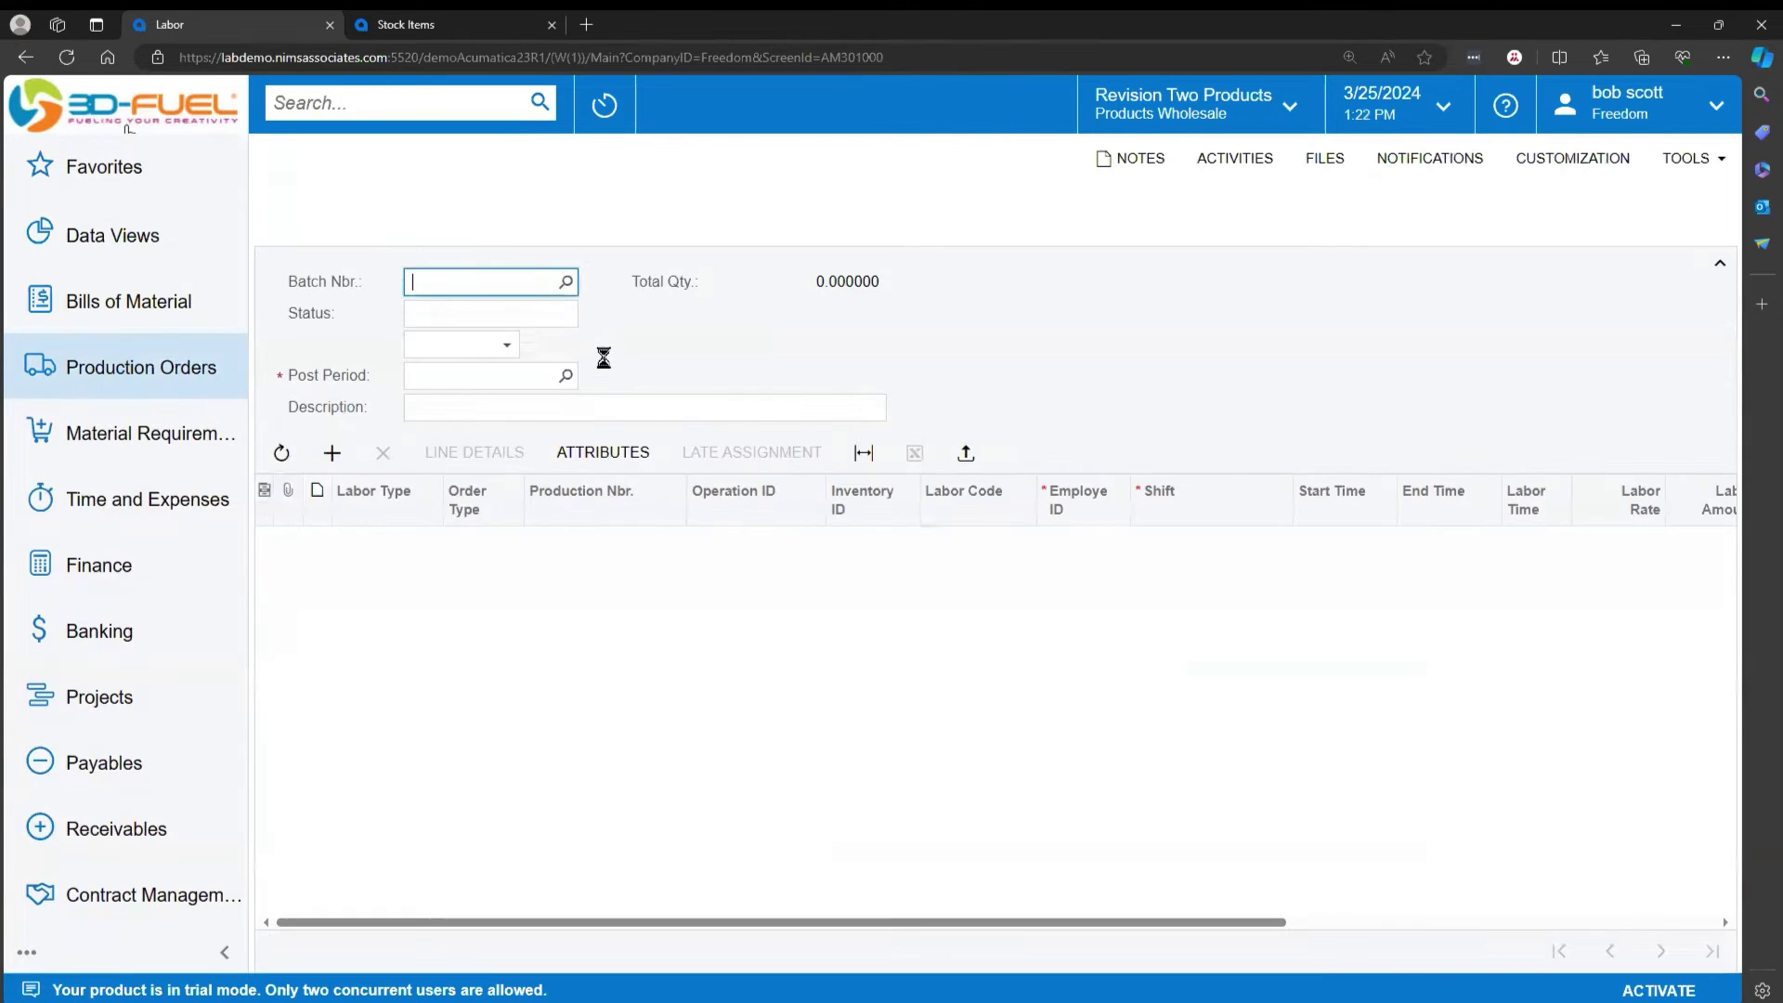
{"action": "left_click", "coordinate": [433, 609]}
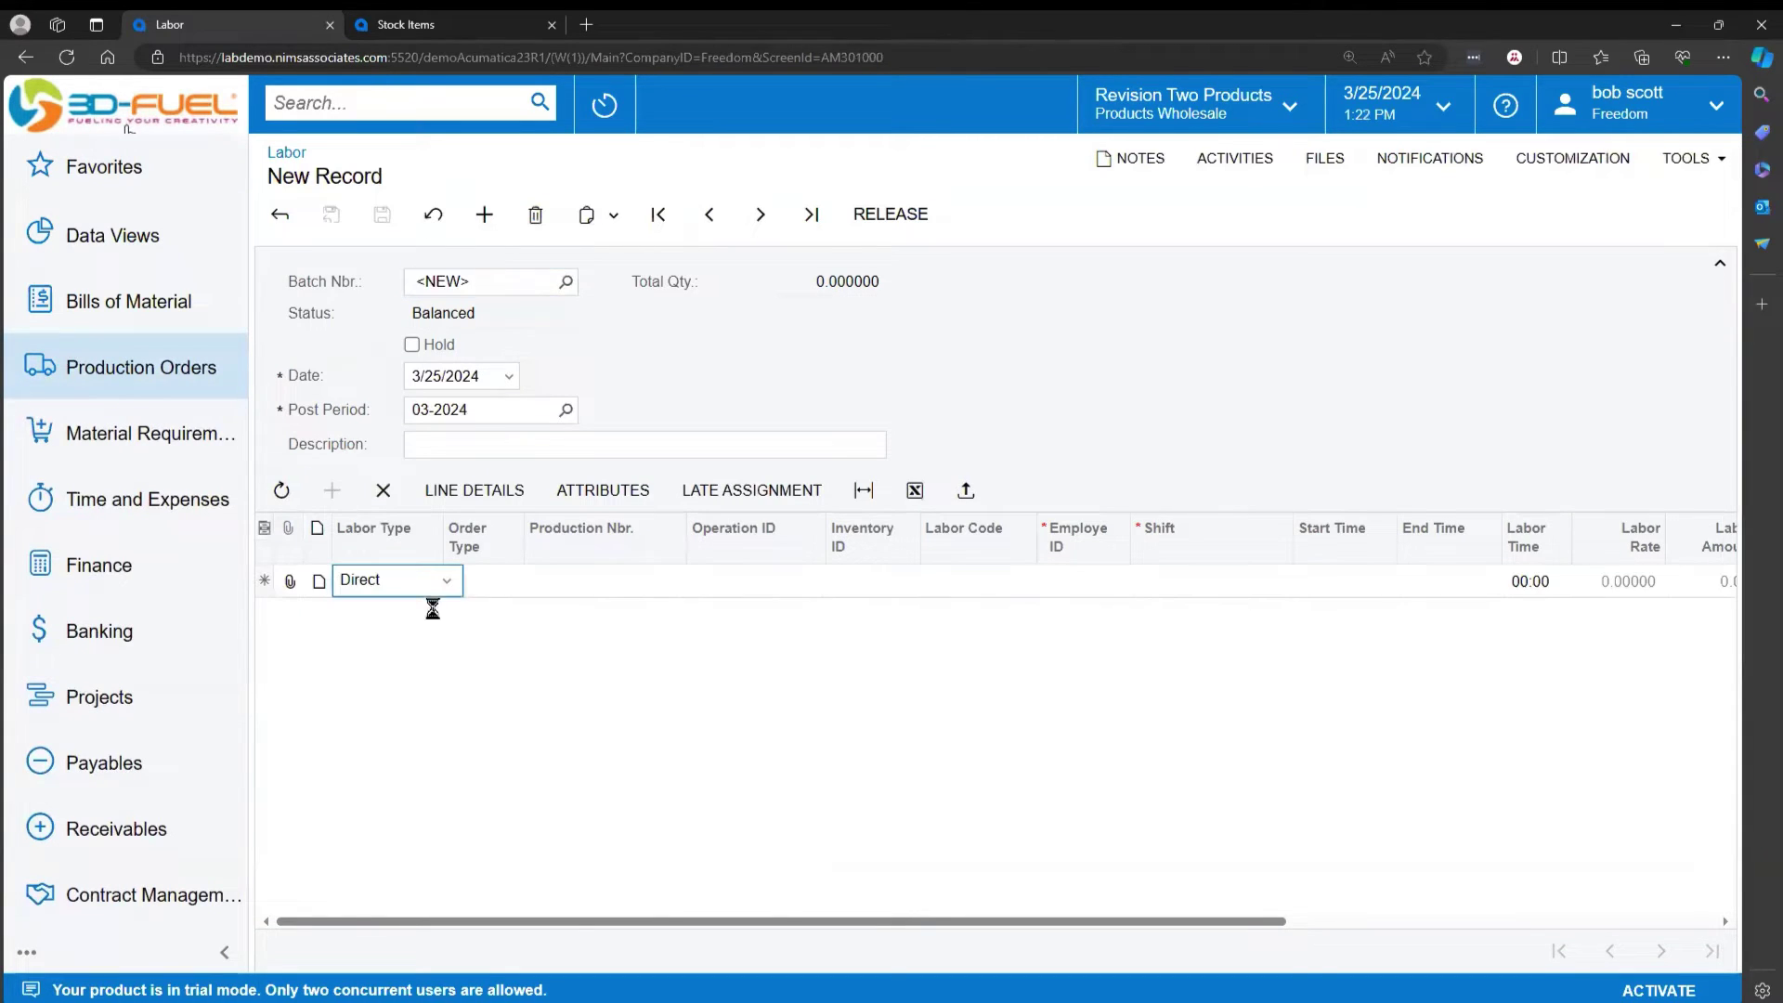
{"action": "left_click", "coordinate": [689, 582]}
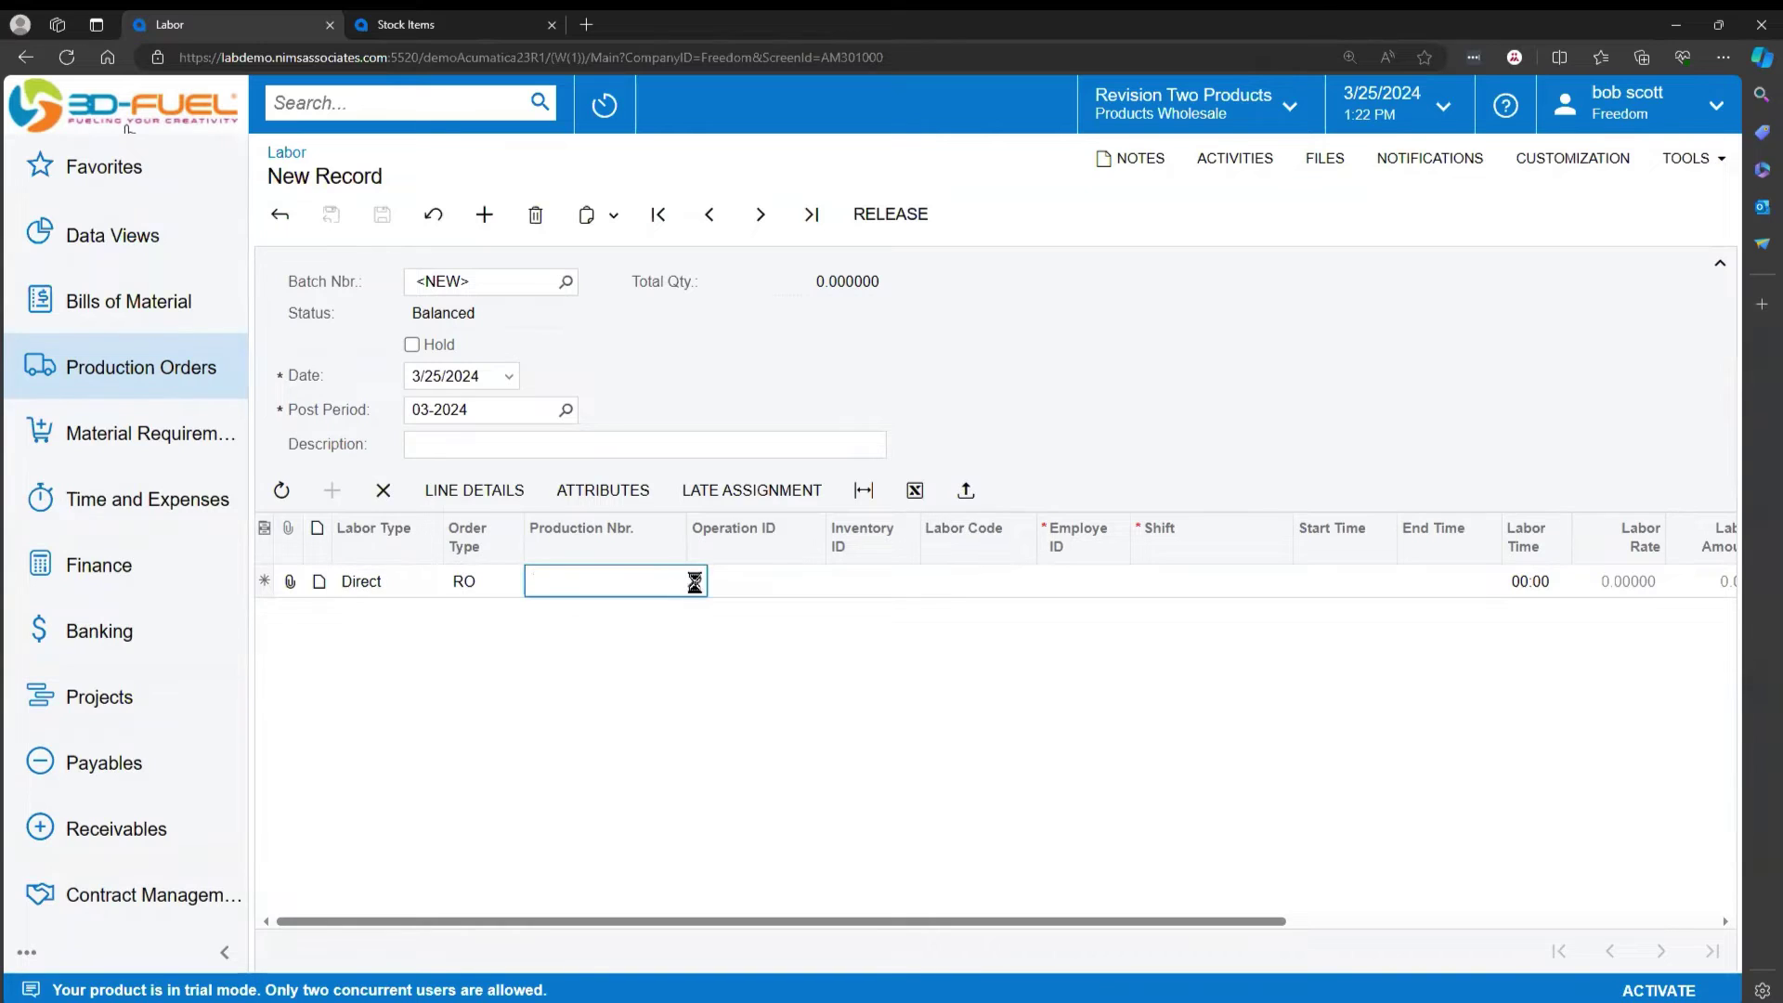
{"action": "left_click", "coordinate": [694, 581]}
{"action": "left_click", "coordinate": [696, 378]}
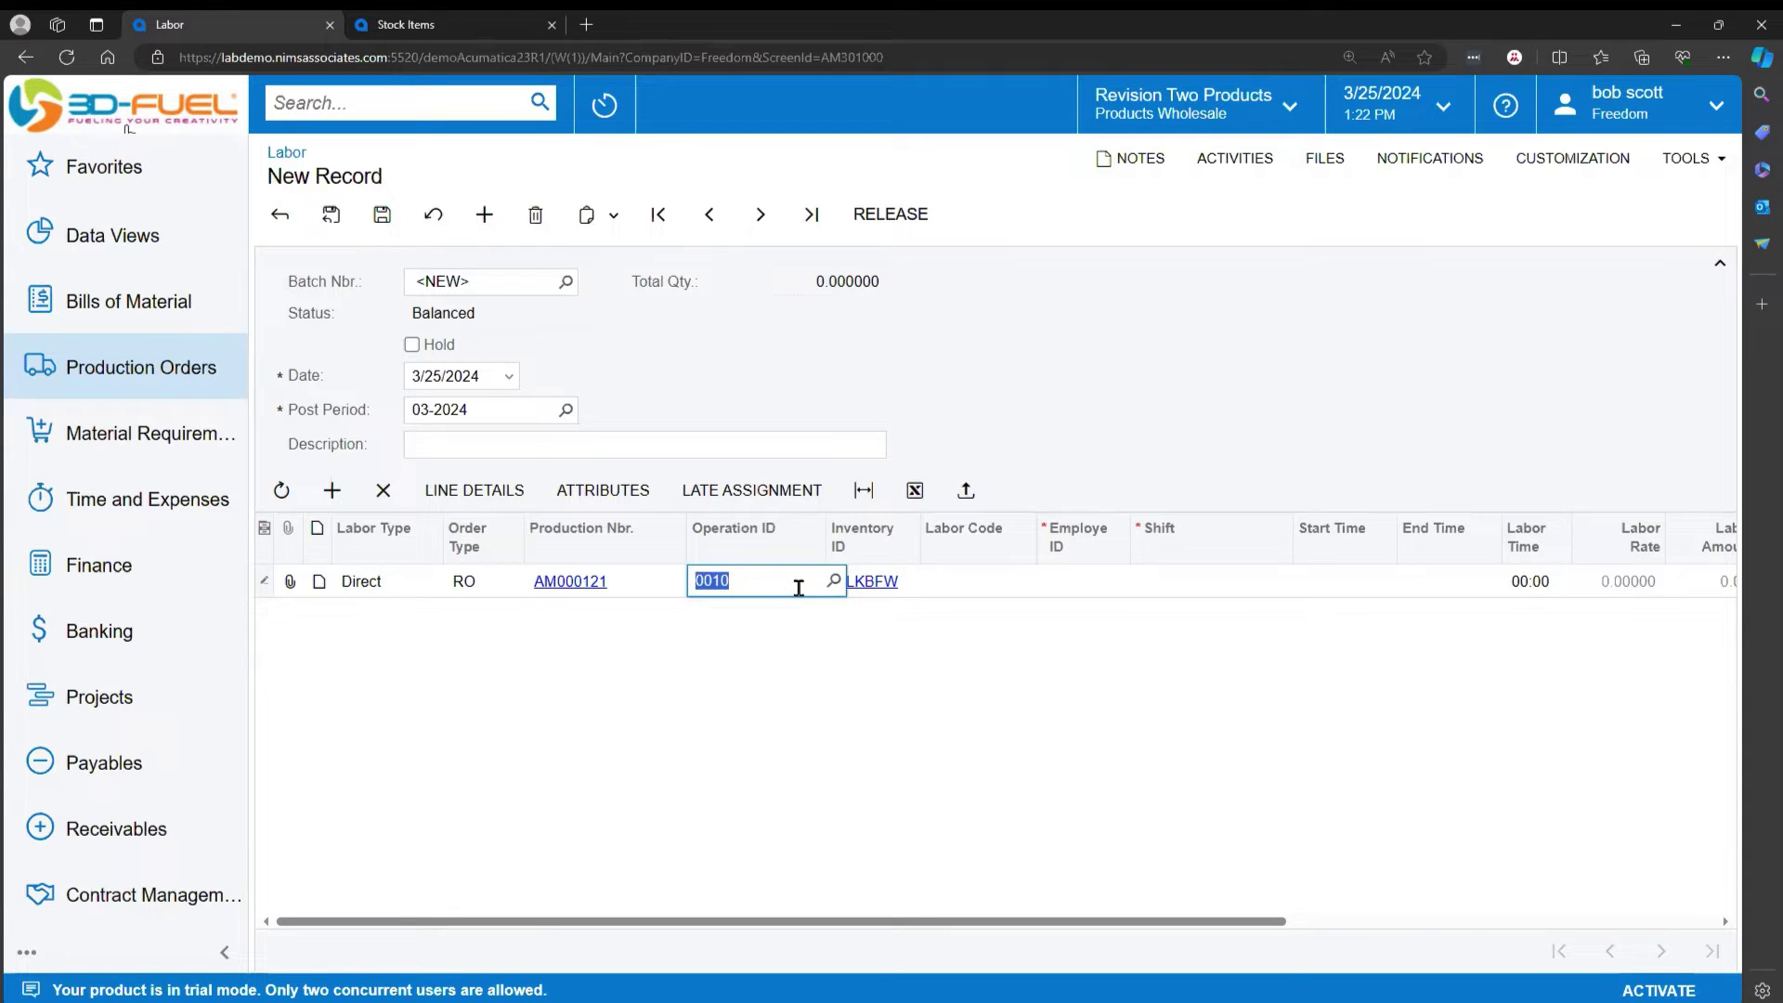
Step: Assign the CFO employee and Shift 1, day (0001) to the labor line
{"action": "left_click", "coordinate": [973, 582]}
{"action": "left_click", "coordinate": [1138, 583]}
{"action": "left_click", "coordinate": [1138, 581]}
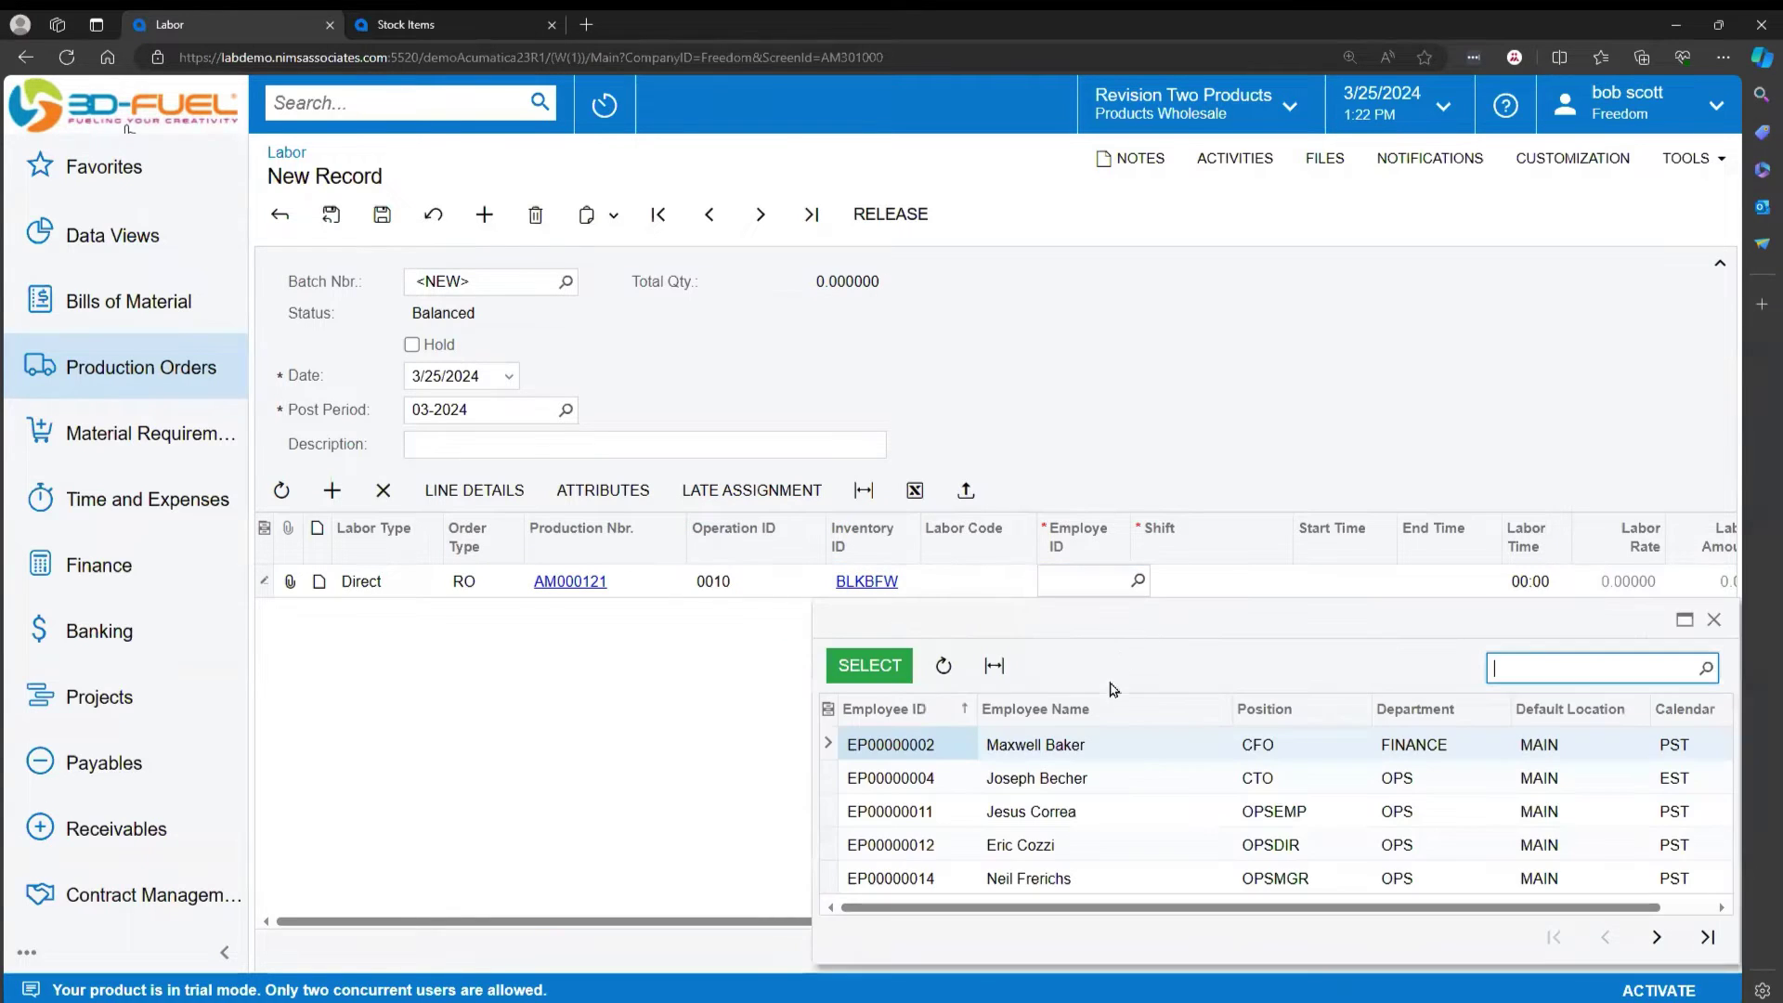
{"action": "double_click", "coordinate": [1074, 743]}
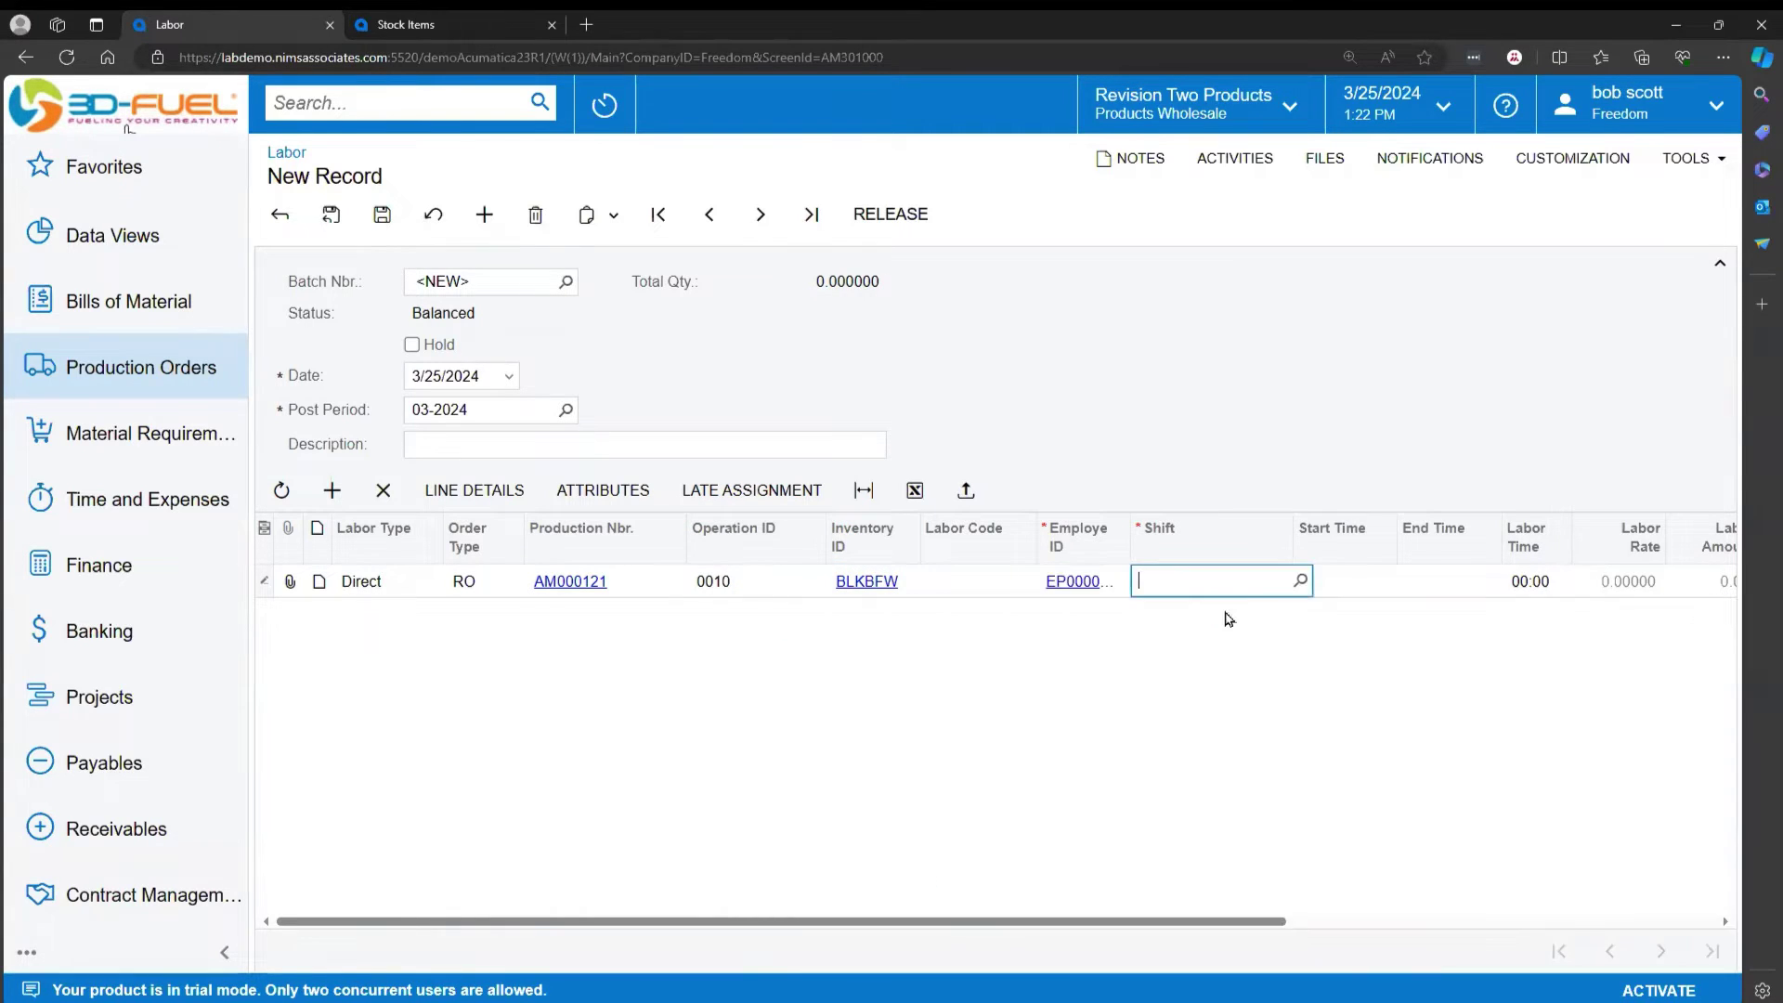
{"action": "left_click", "coordinate": [1301, 581]}
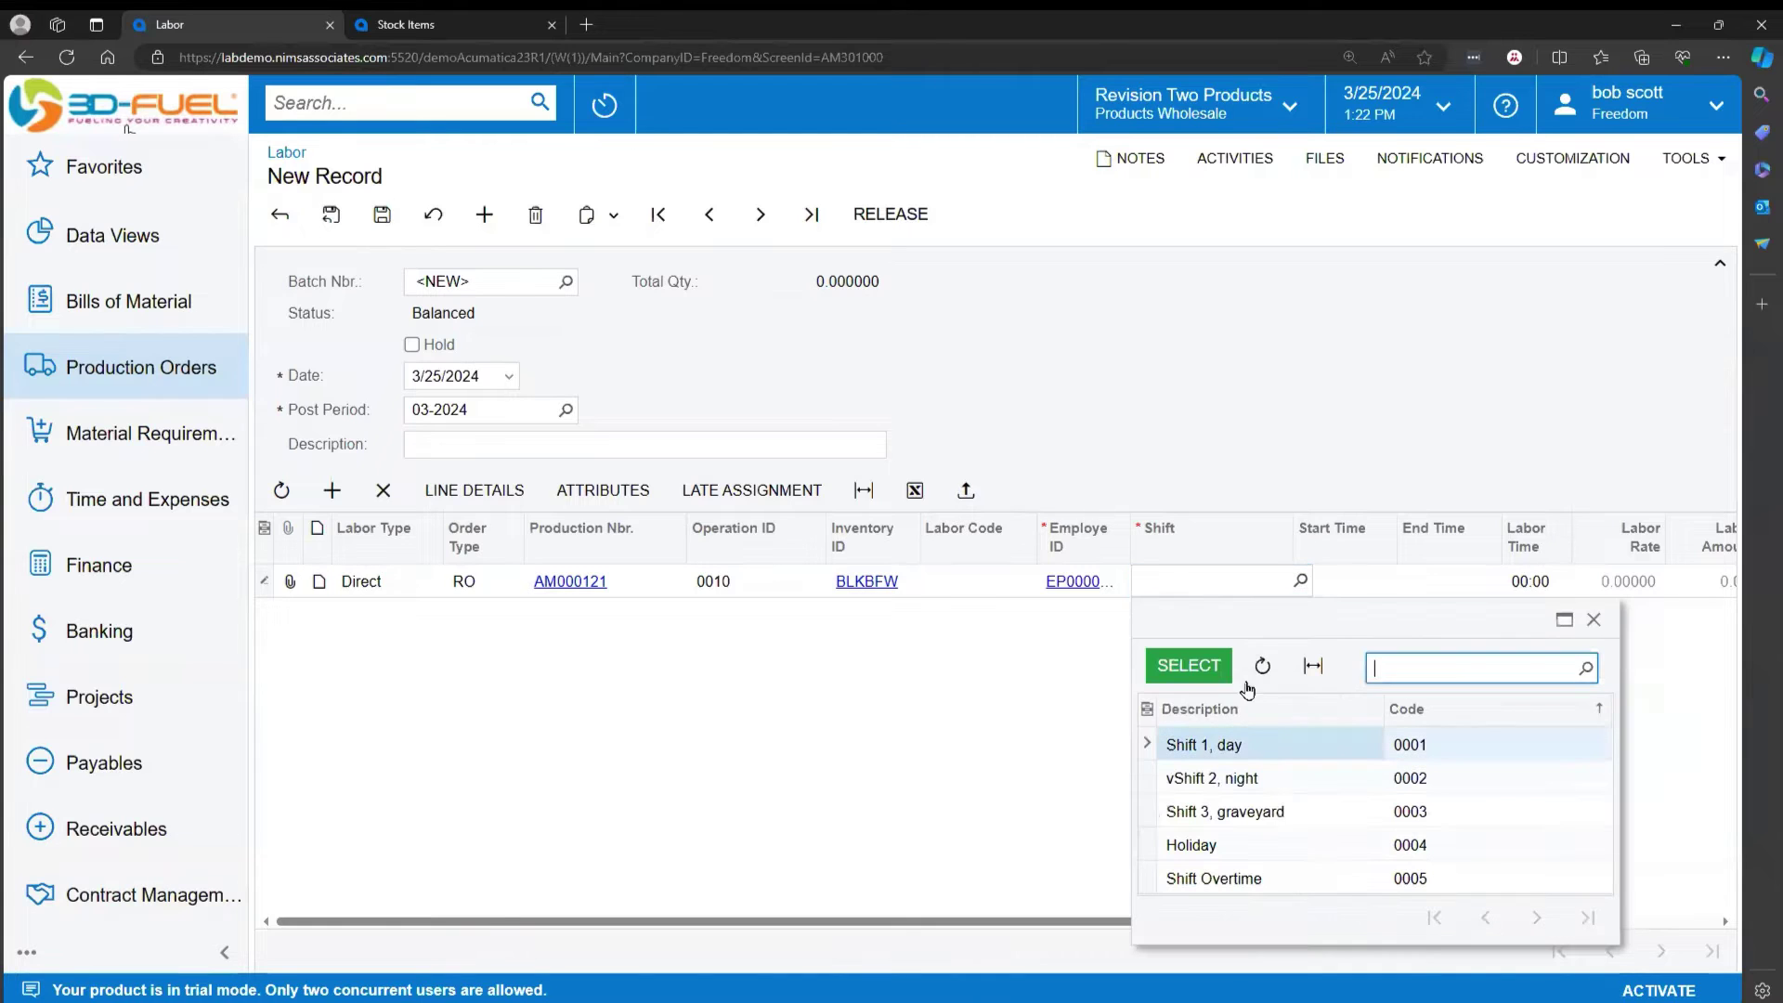
{"action": "double_click", "coordinate": [1241, 746]}
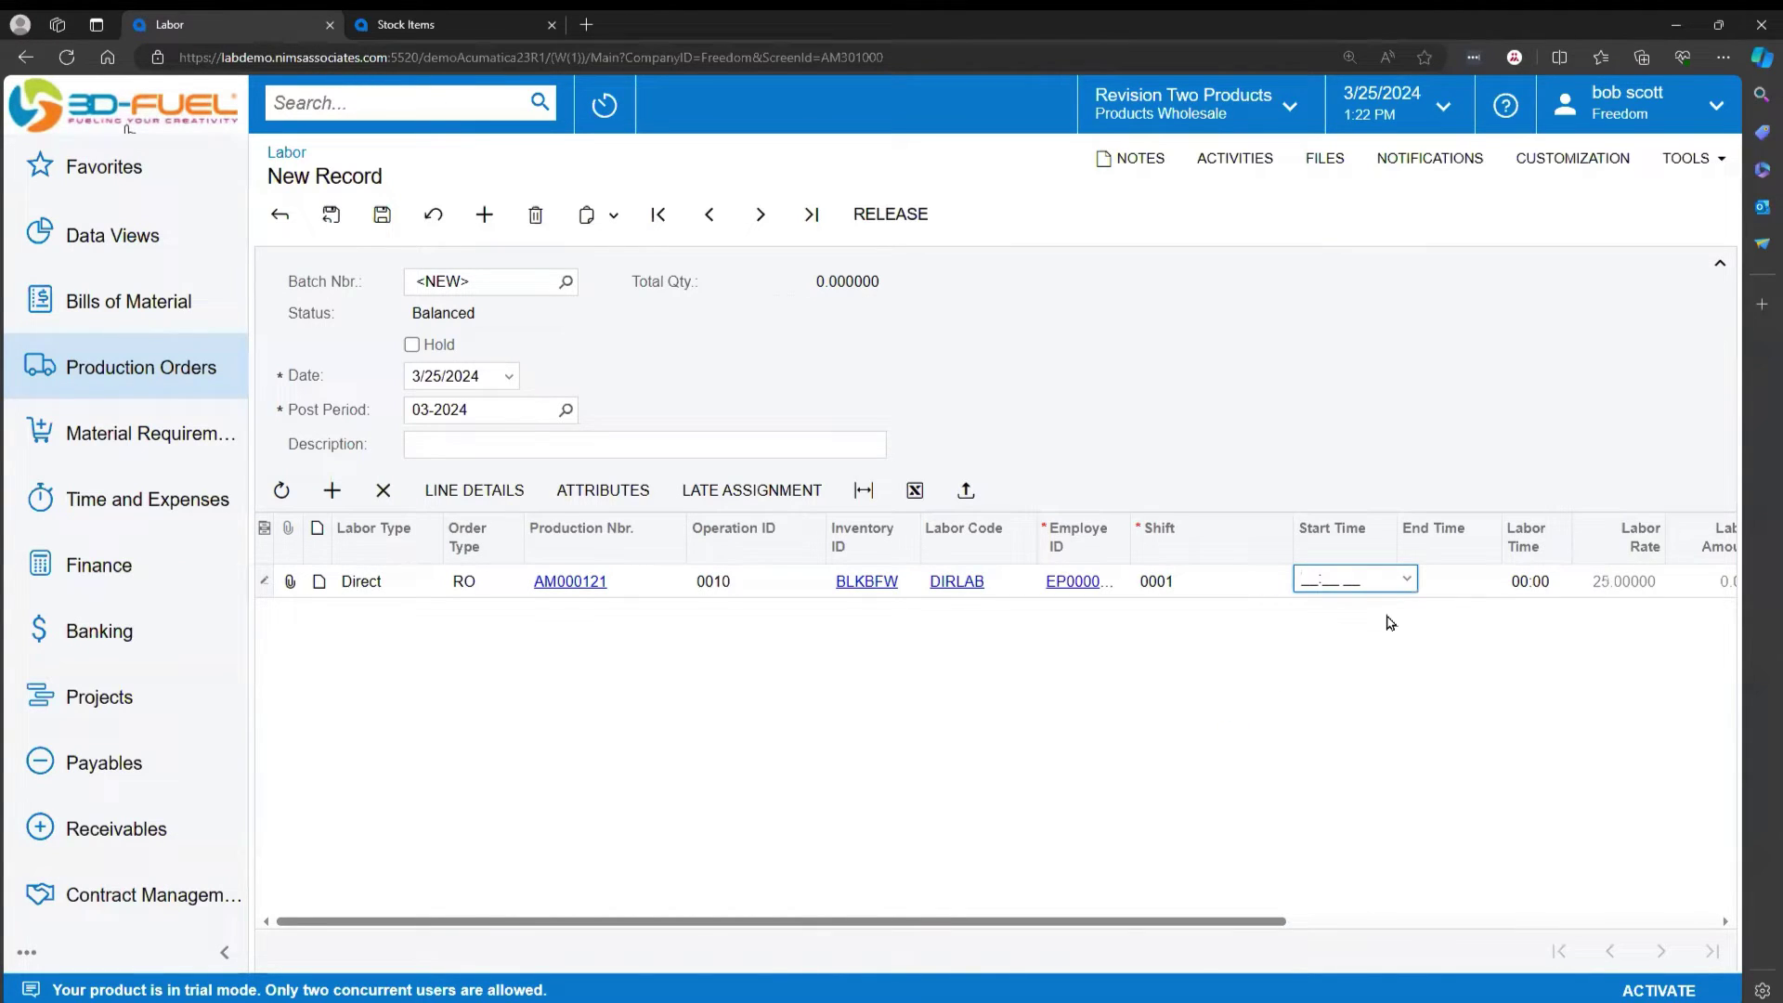
Step: Set the labor line's start time to 2:00 AM and its end time to 3:00 AM
{"action": "type", "text": "02:00 AM"}
{"action": "key", "text": "Tab"}
{"action": "type", "text": "0"}
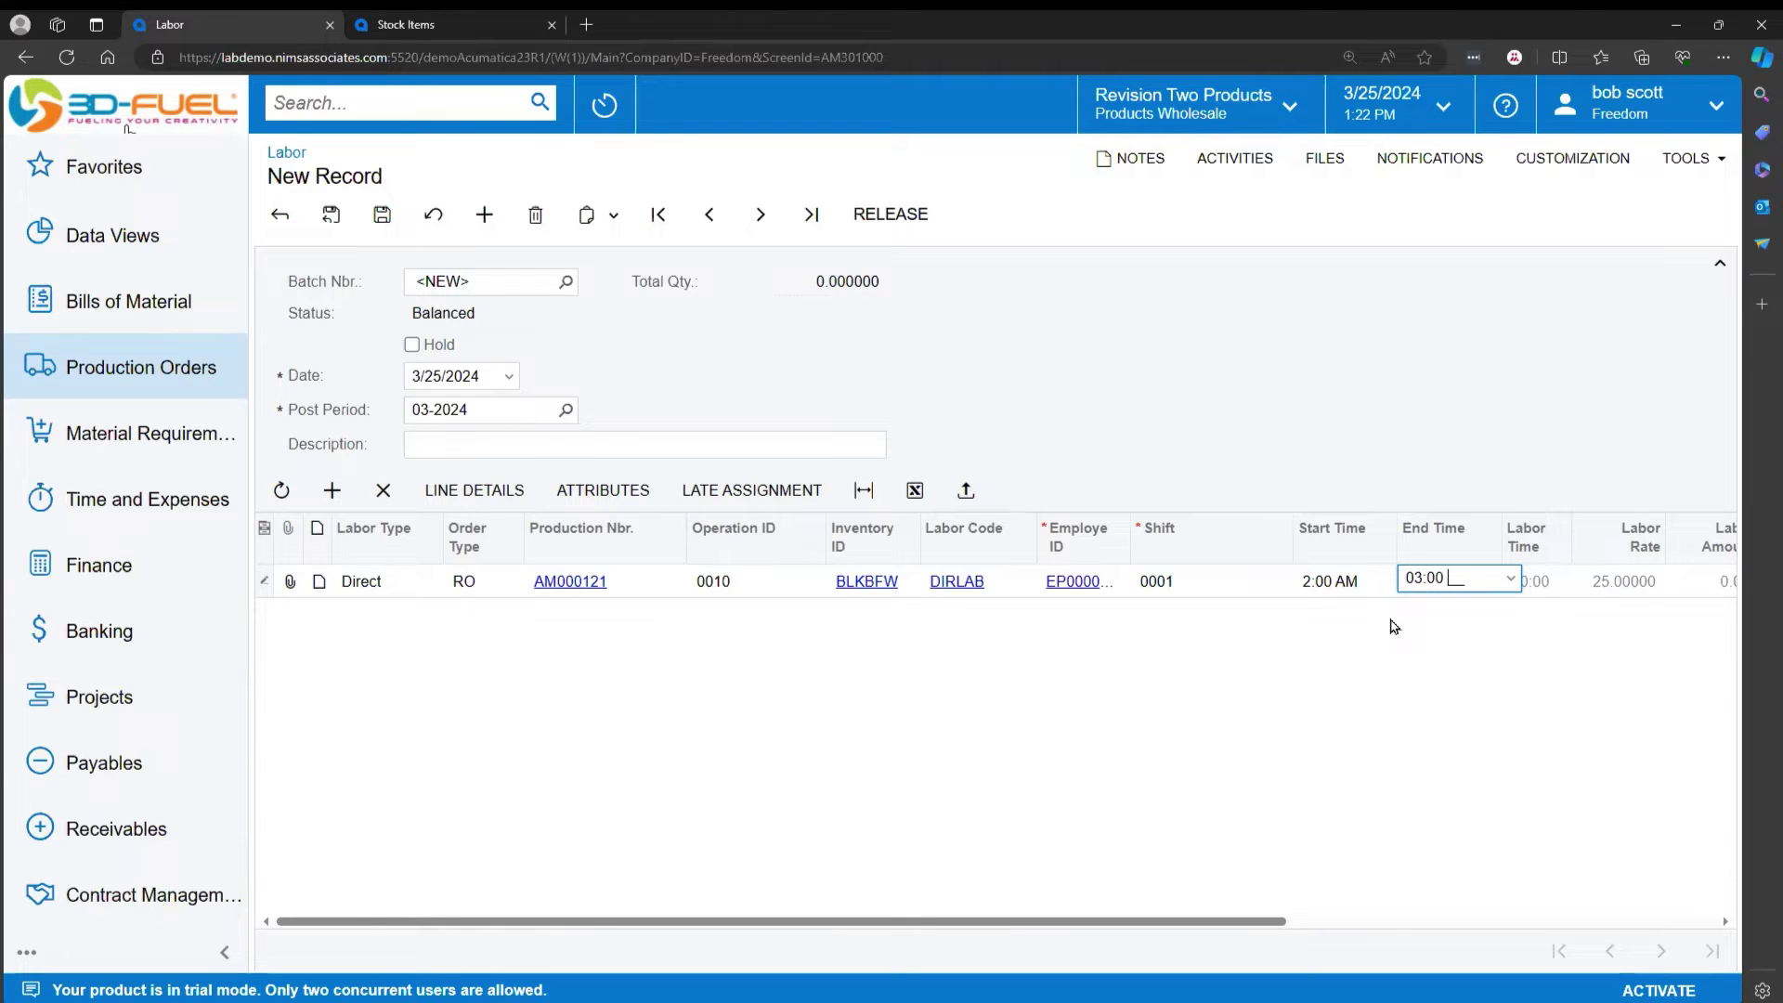
{"action": "type", "text": "300AM"}
{"action": "key", "text": "Tab"}
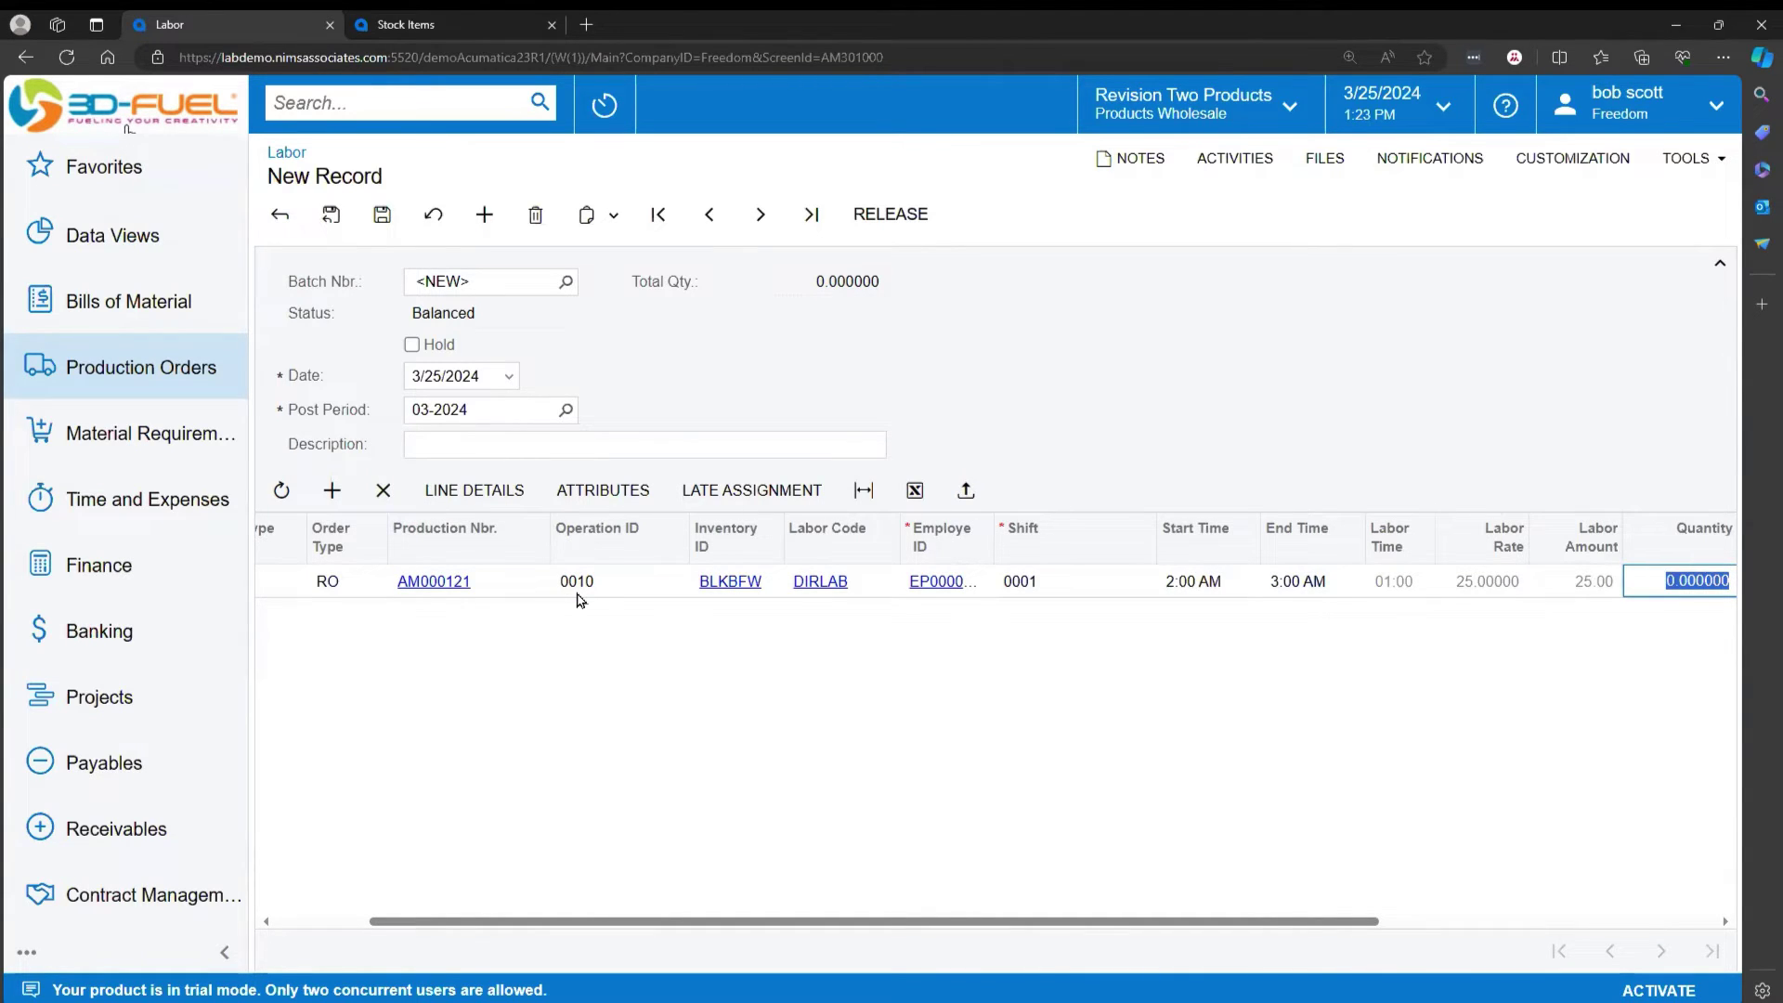
Step: In Clock Entry, load the same employee and clock them out of their active production order
{"action": "left_click", "coordinate": [139, 367]}
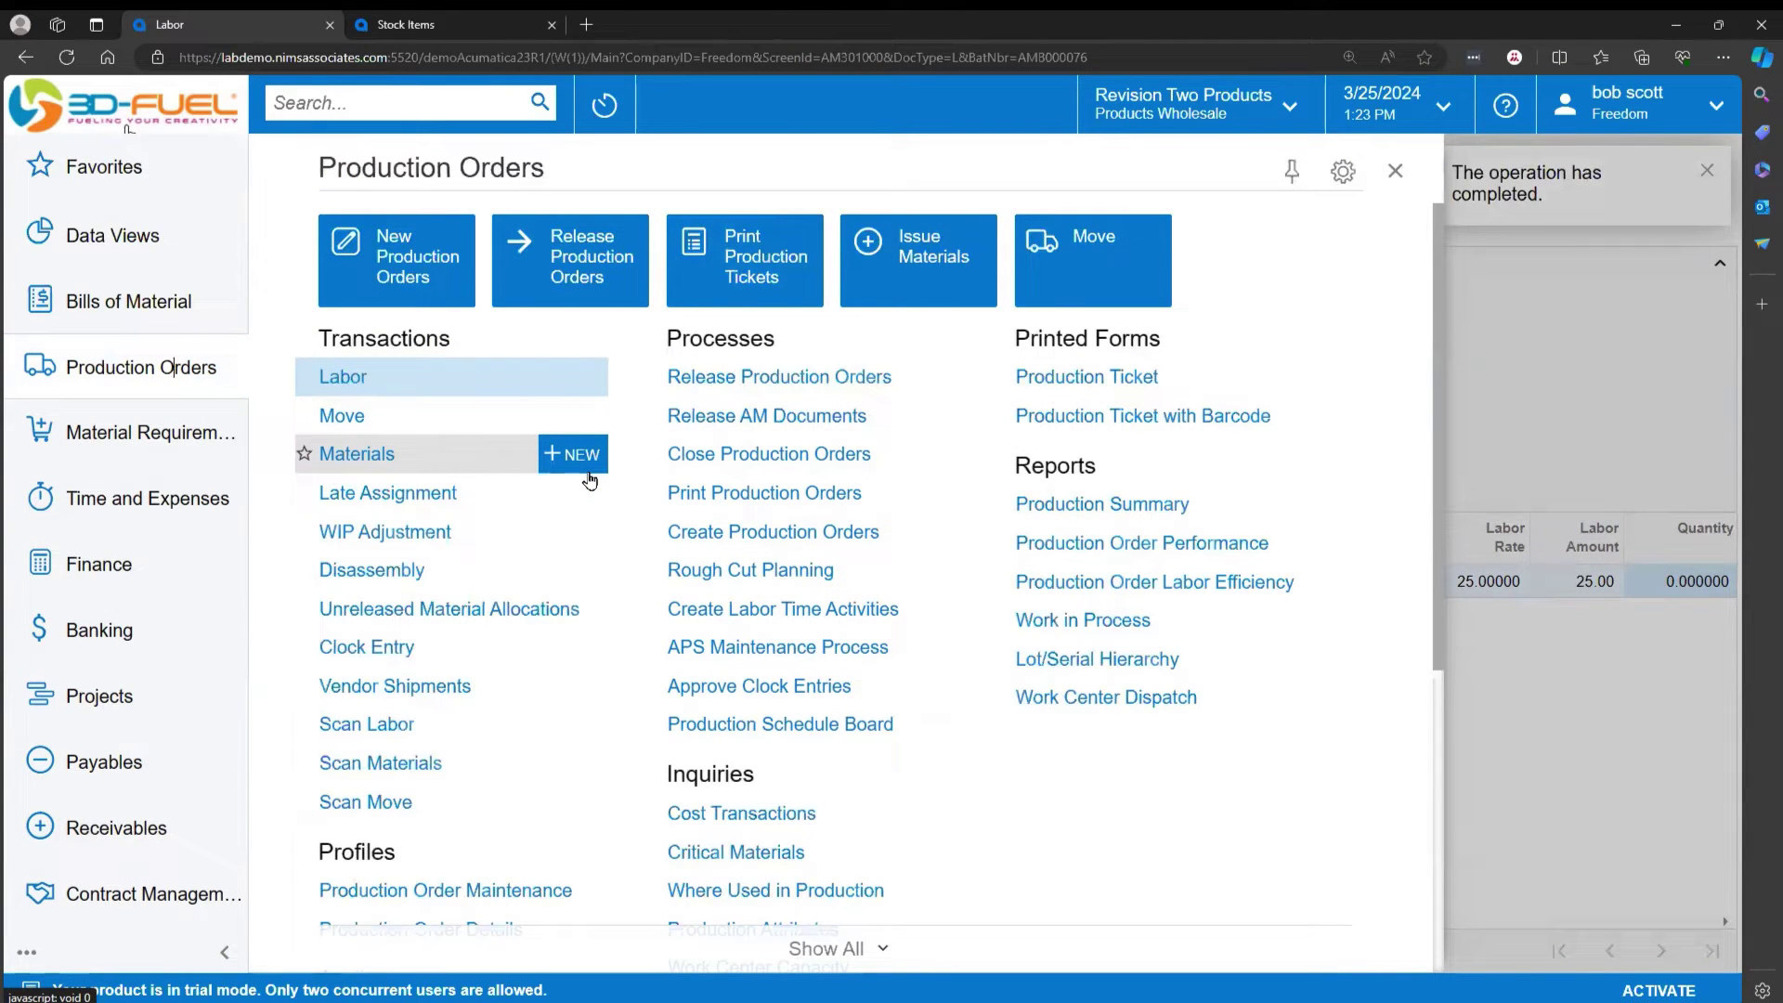
{"action": "left_click", "coordinate": [424, 657]}
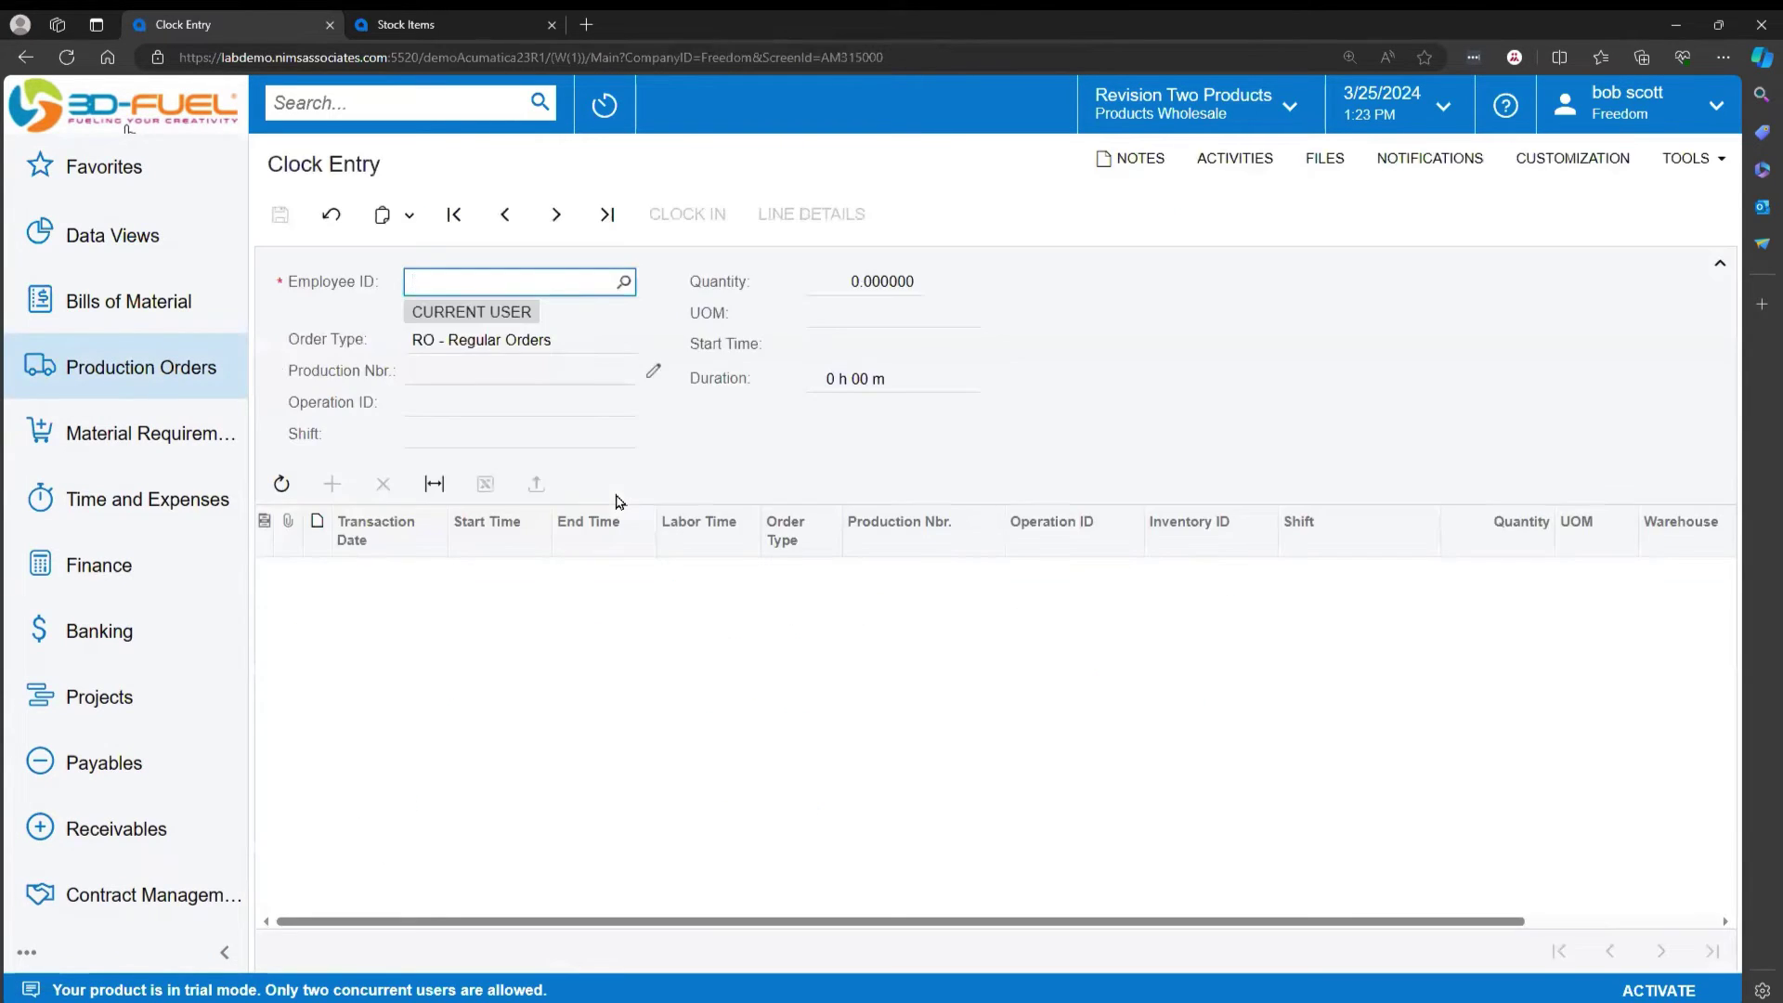
{"action": "left_click", "coordinate": [624, 282]}
{"action": "double_click", "coordinate": [577, 443]}
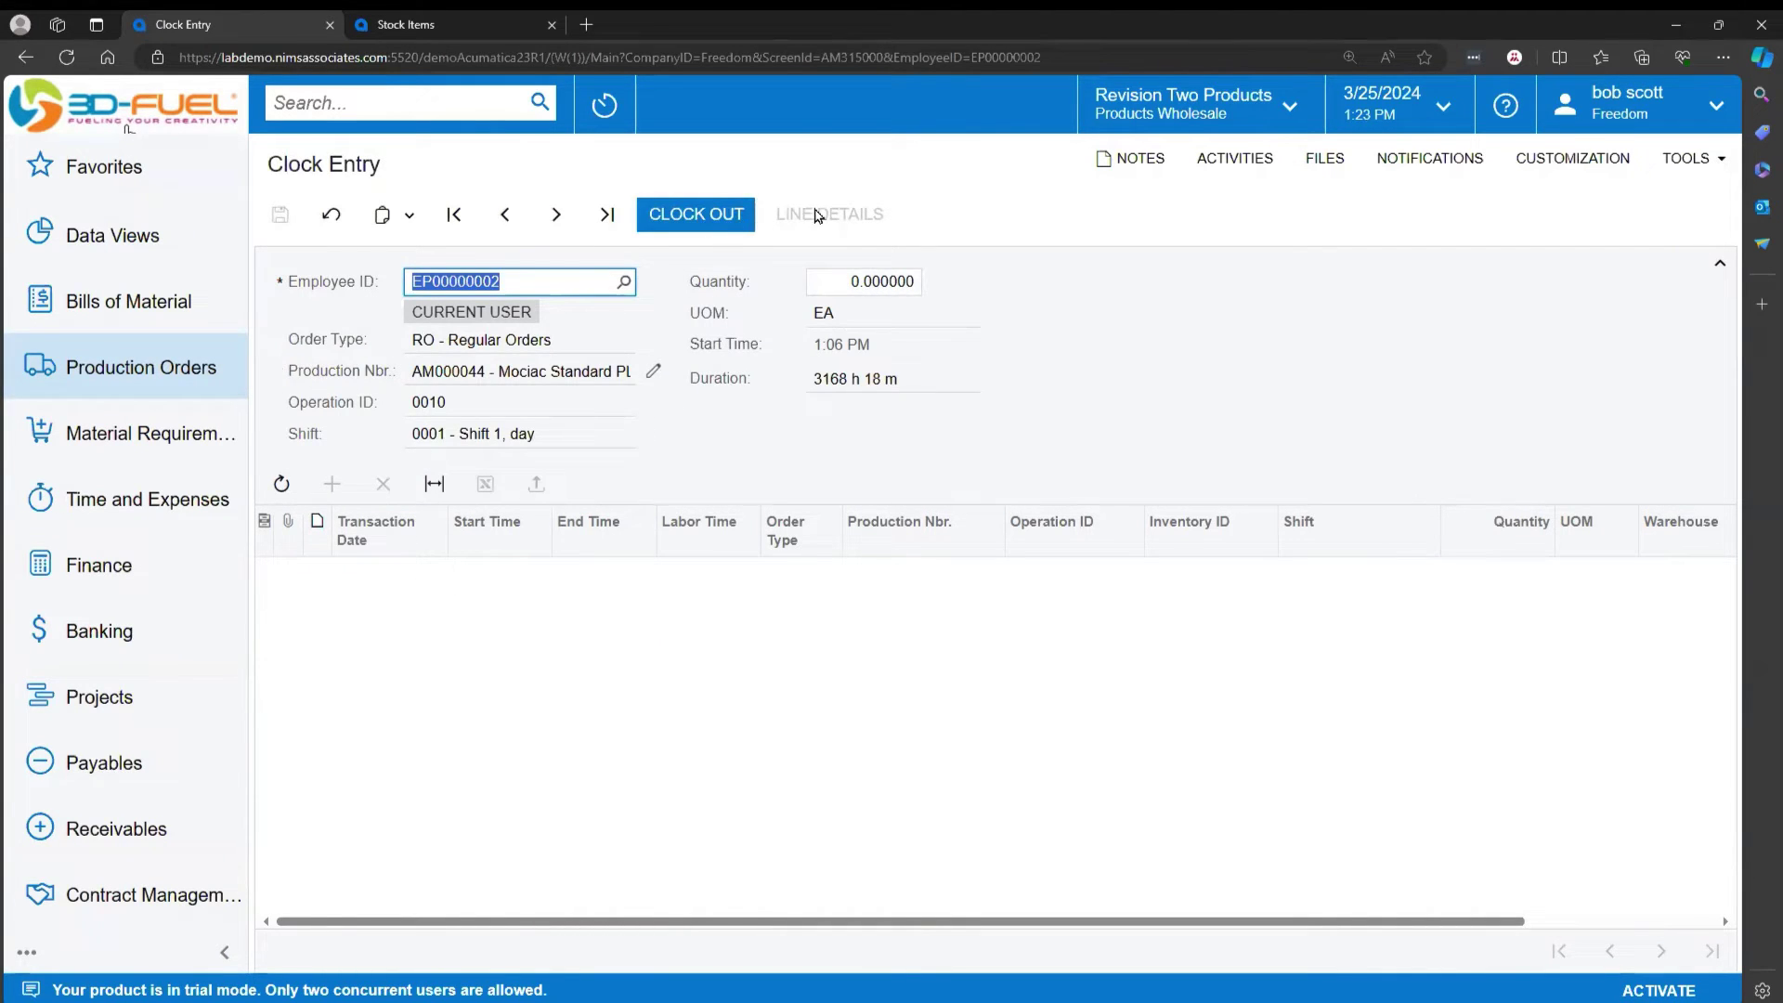
{"action": "left_click", "coordinate": [720, 219]}
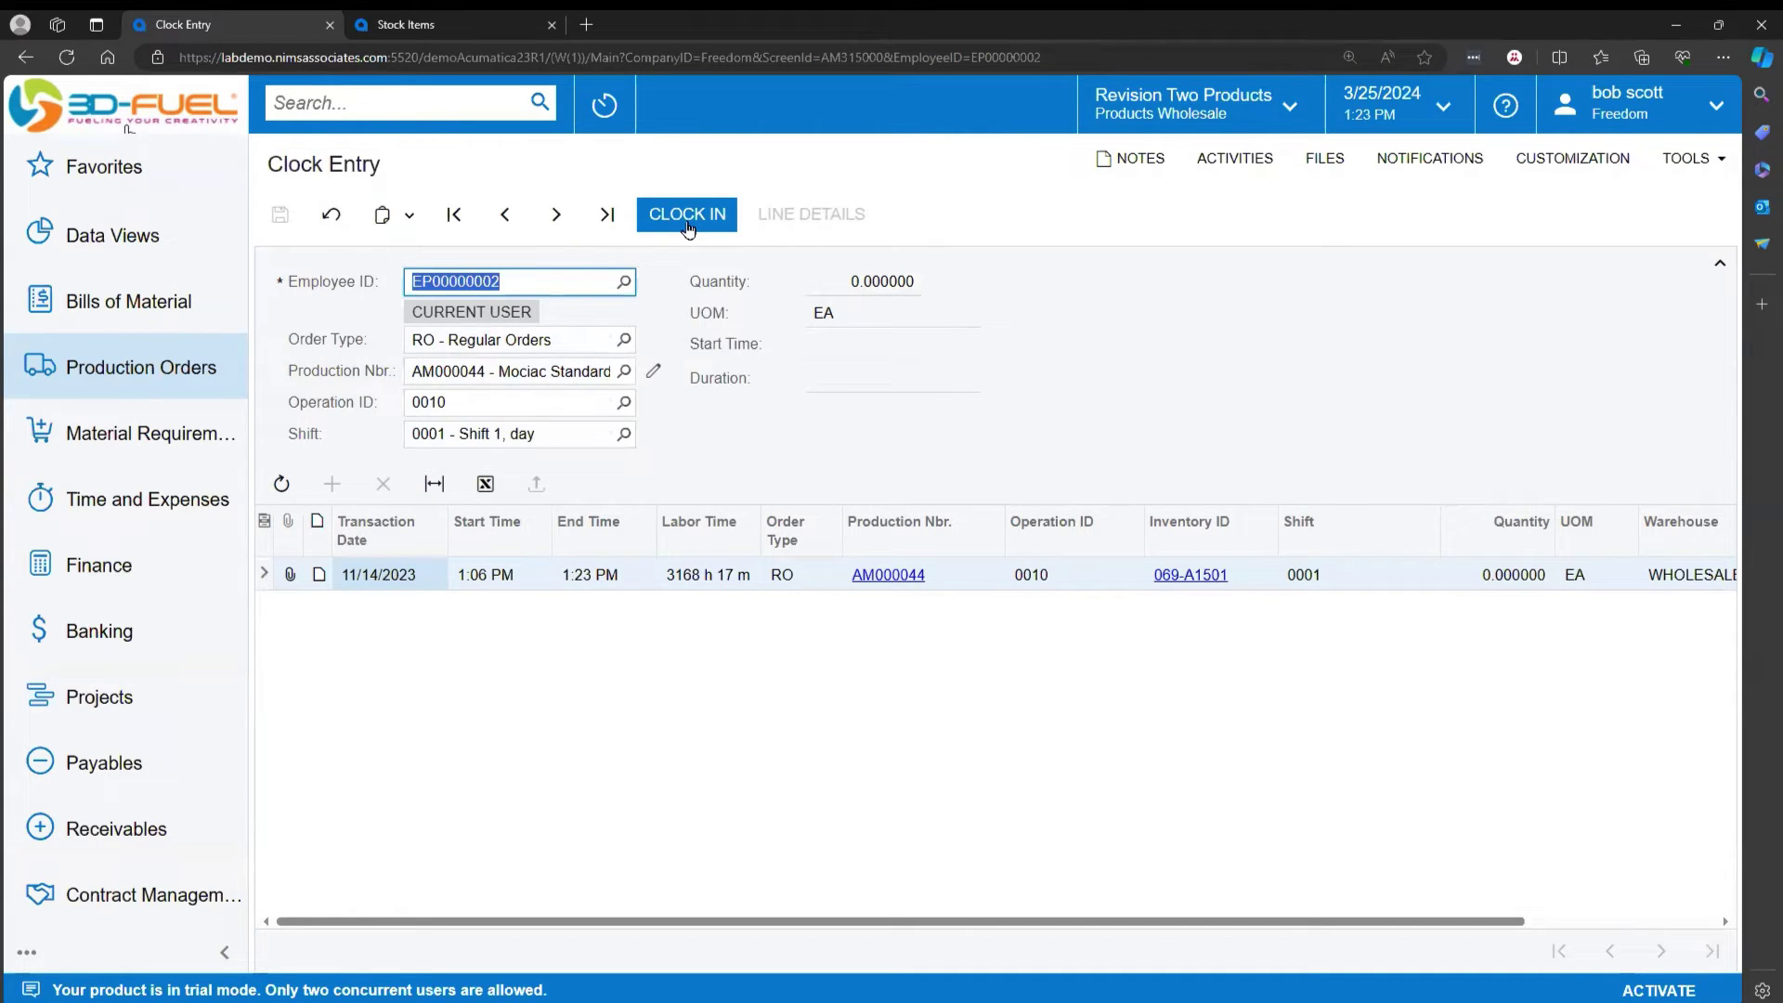
Step: Select the released AMKEURIG45 production order dated 1/12/2021 and operation 0010 for the employee's clock entry
{"action": "left_click", "coordinate": [627, 375]}
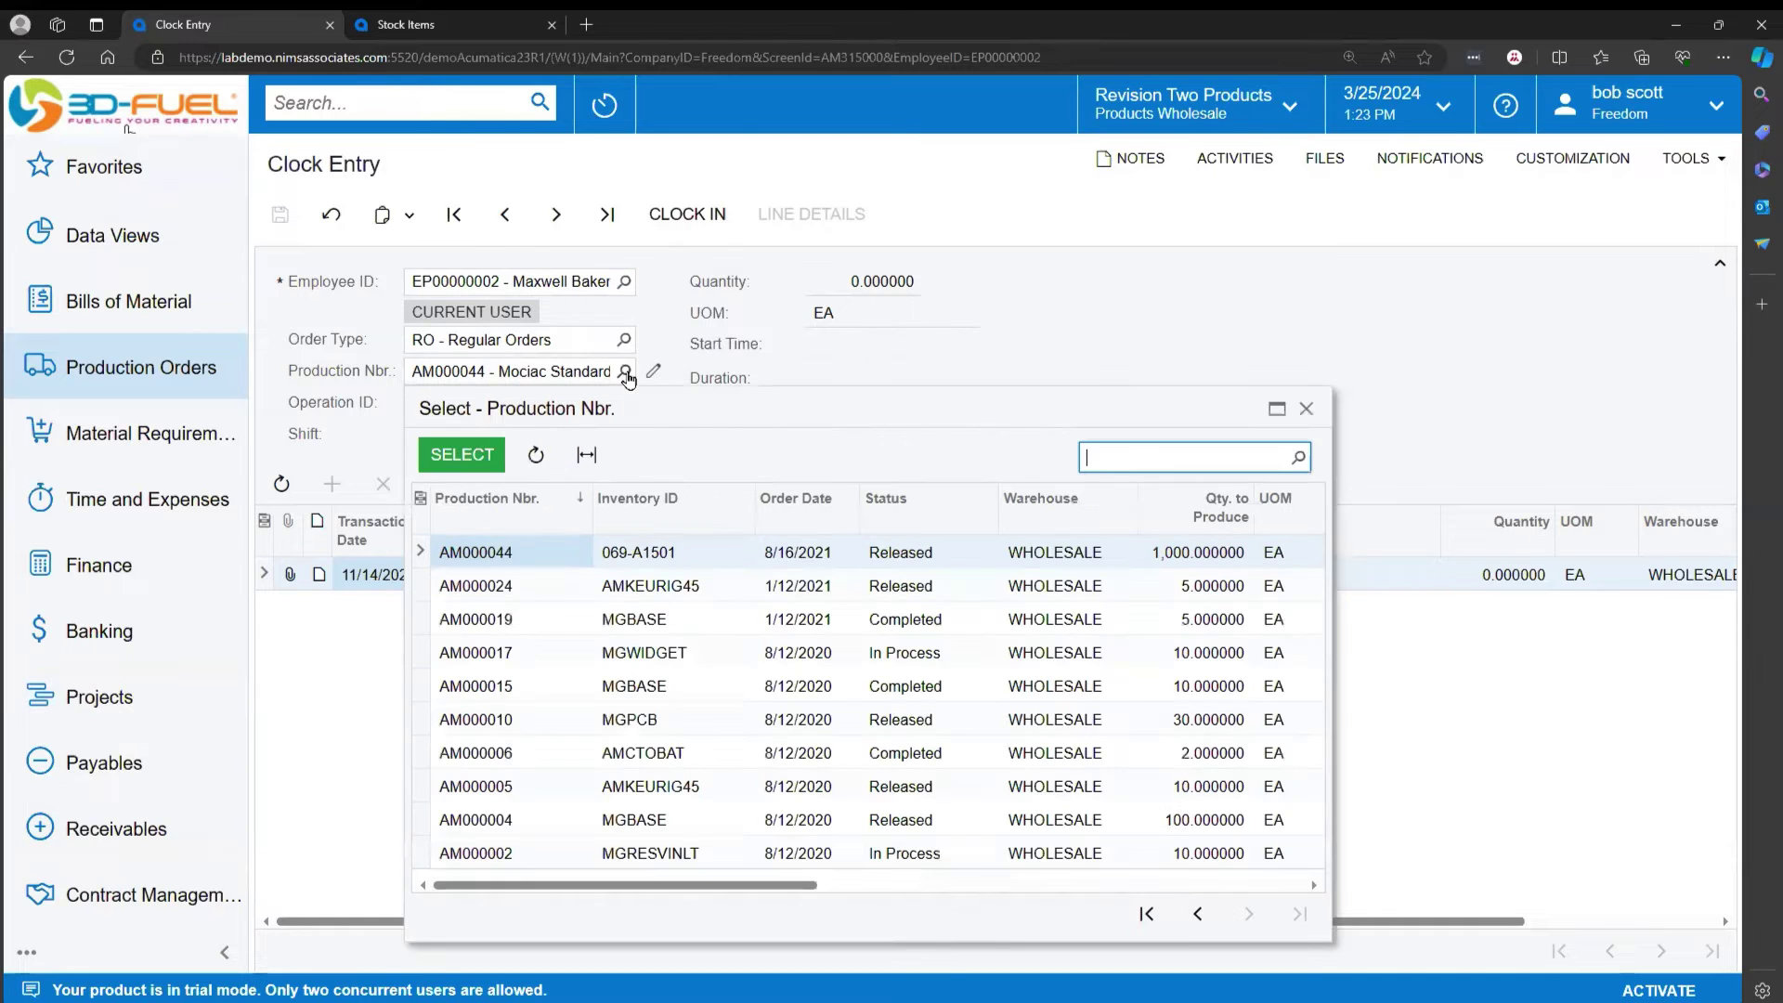
{"action": "double_click", "coordinate": [554, 586]}
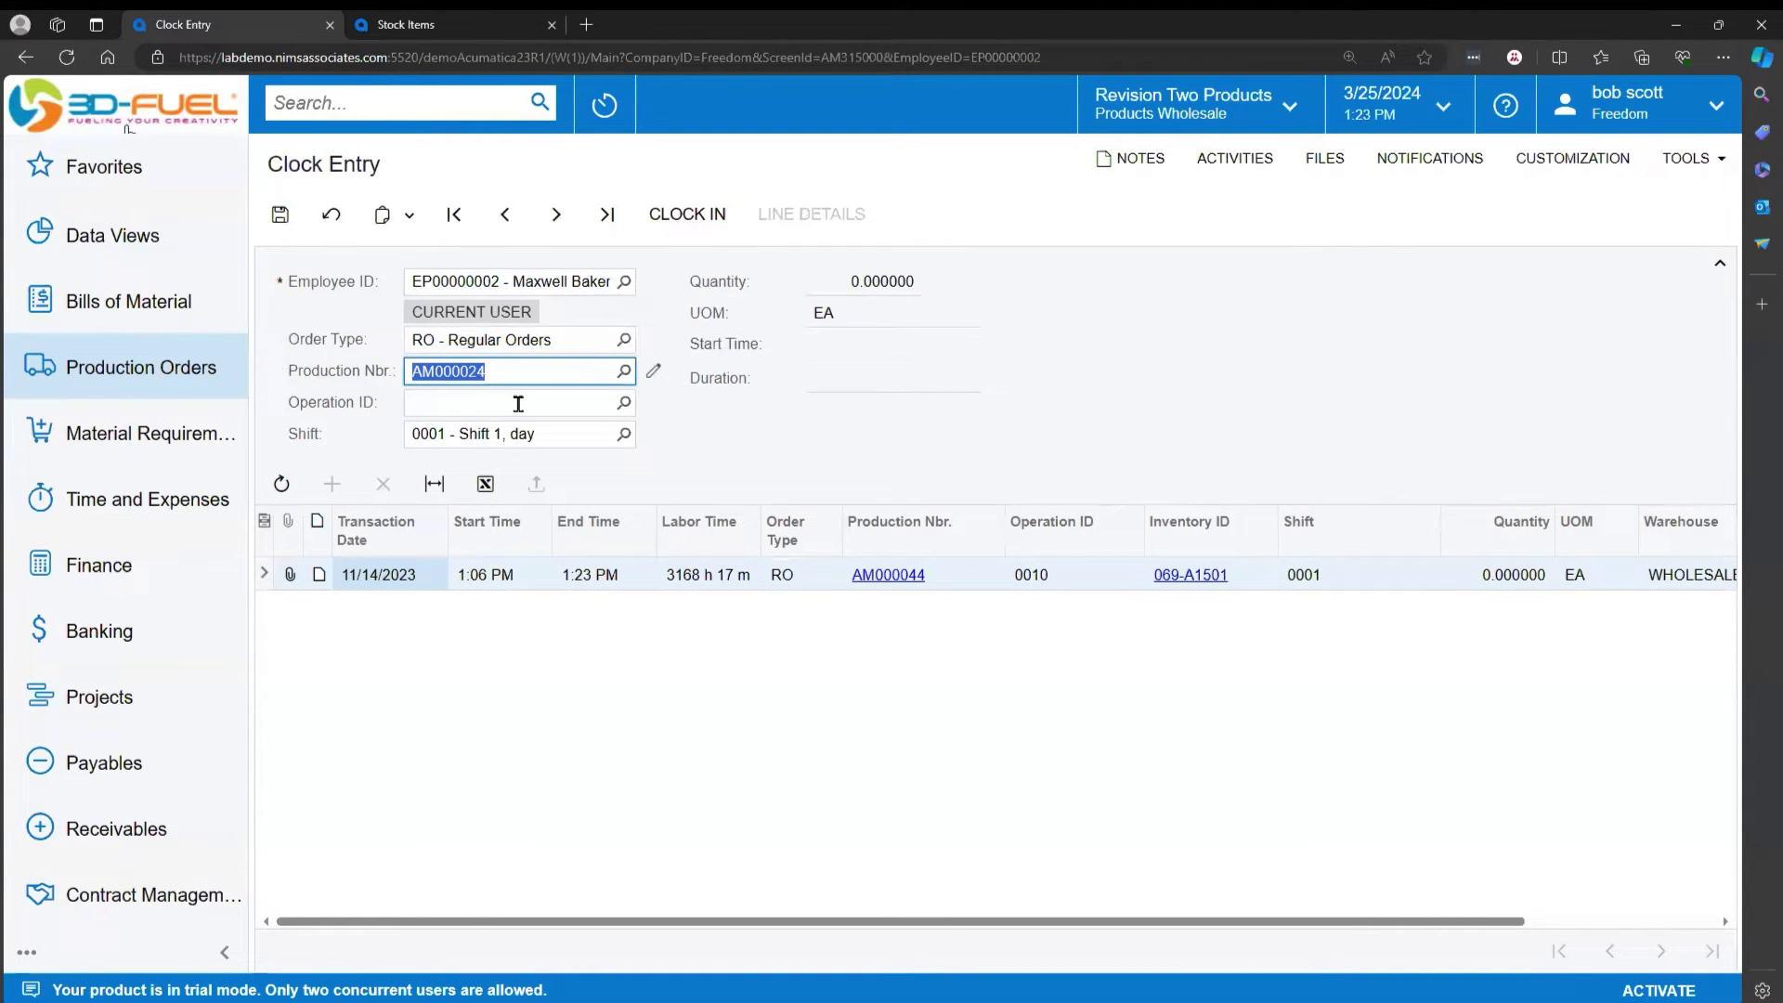
{"action": "left_click", "coordinate": [624, 403]}
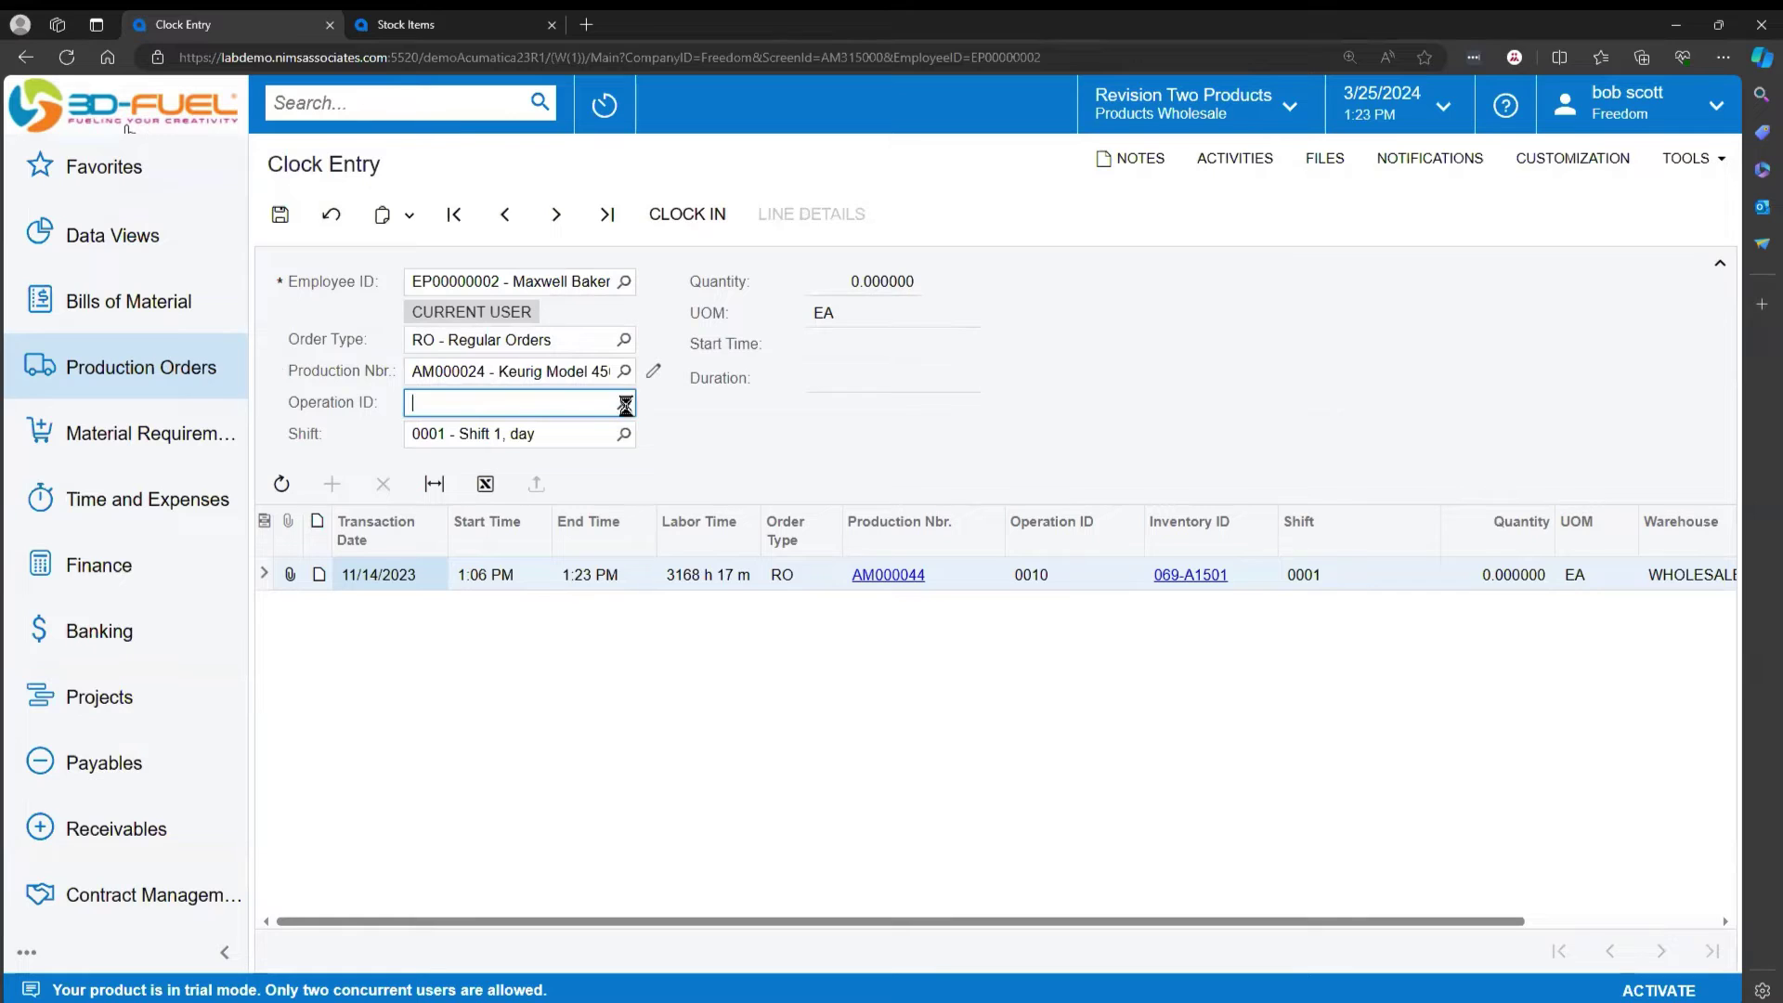
{"action": "double_click", "coordinate": [520, 583]}
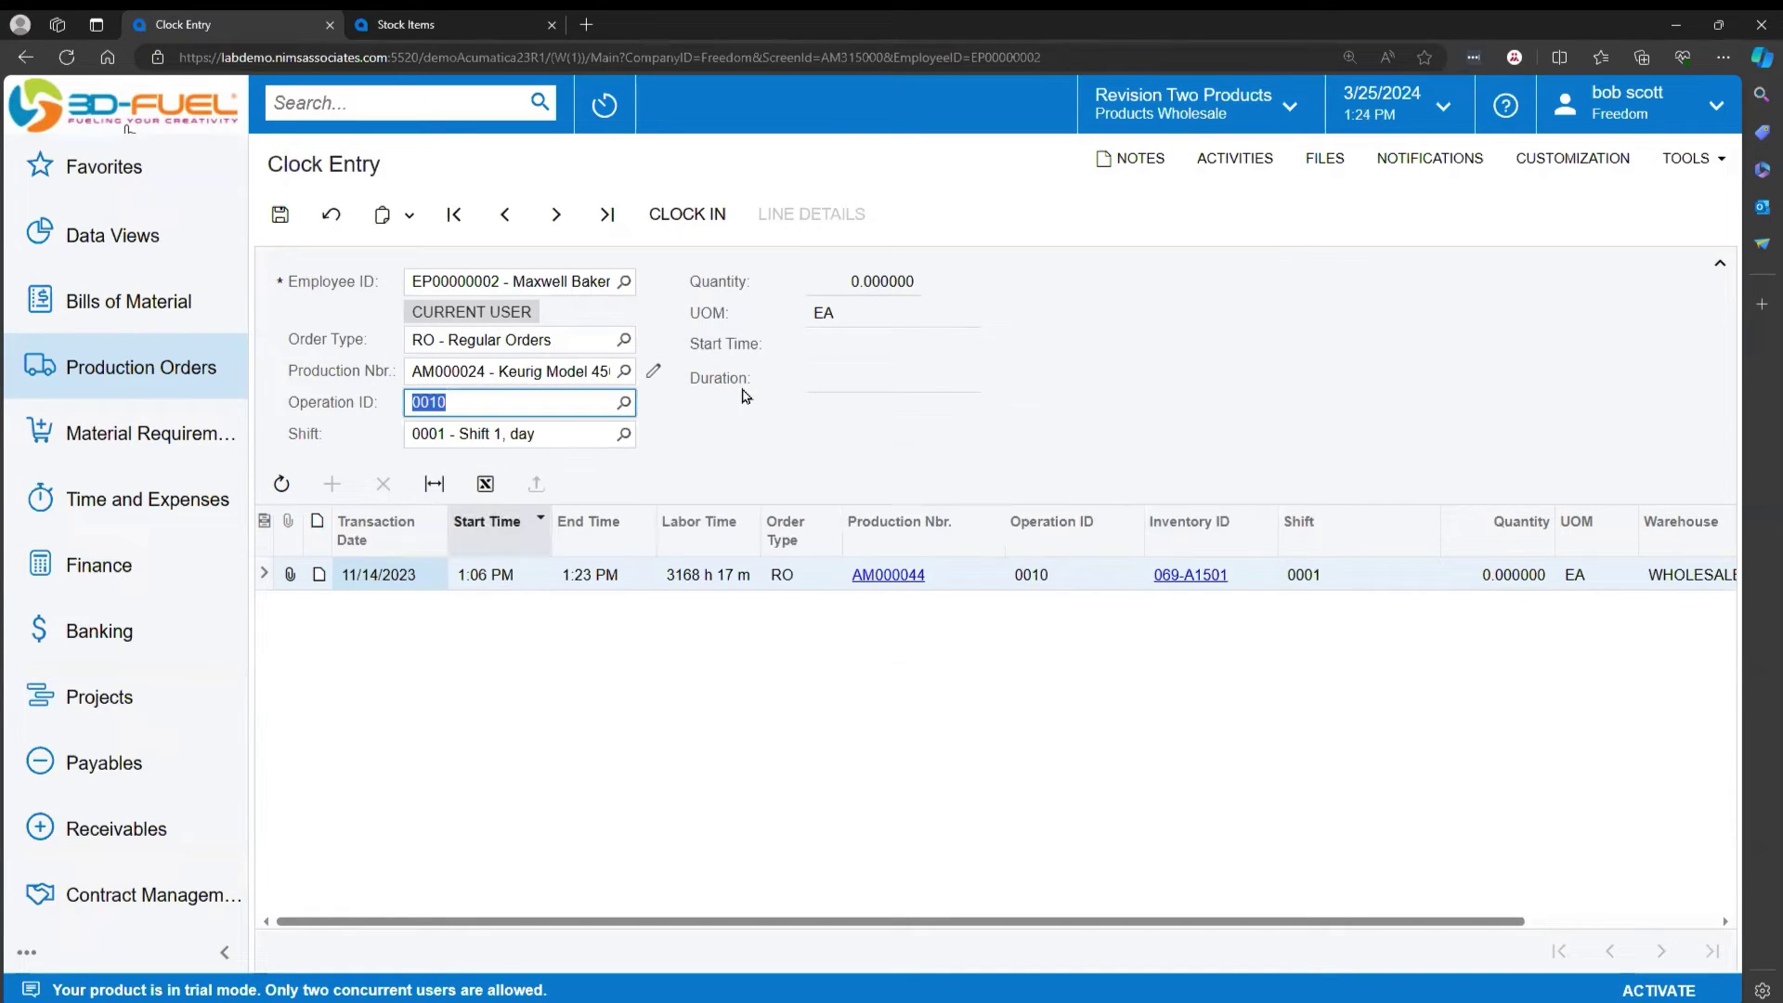
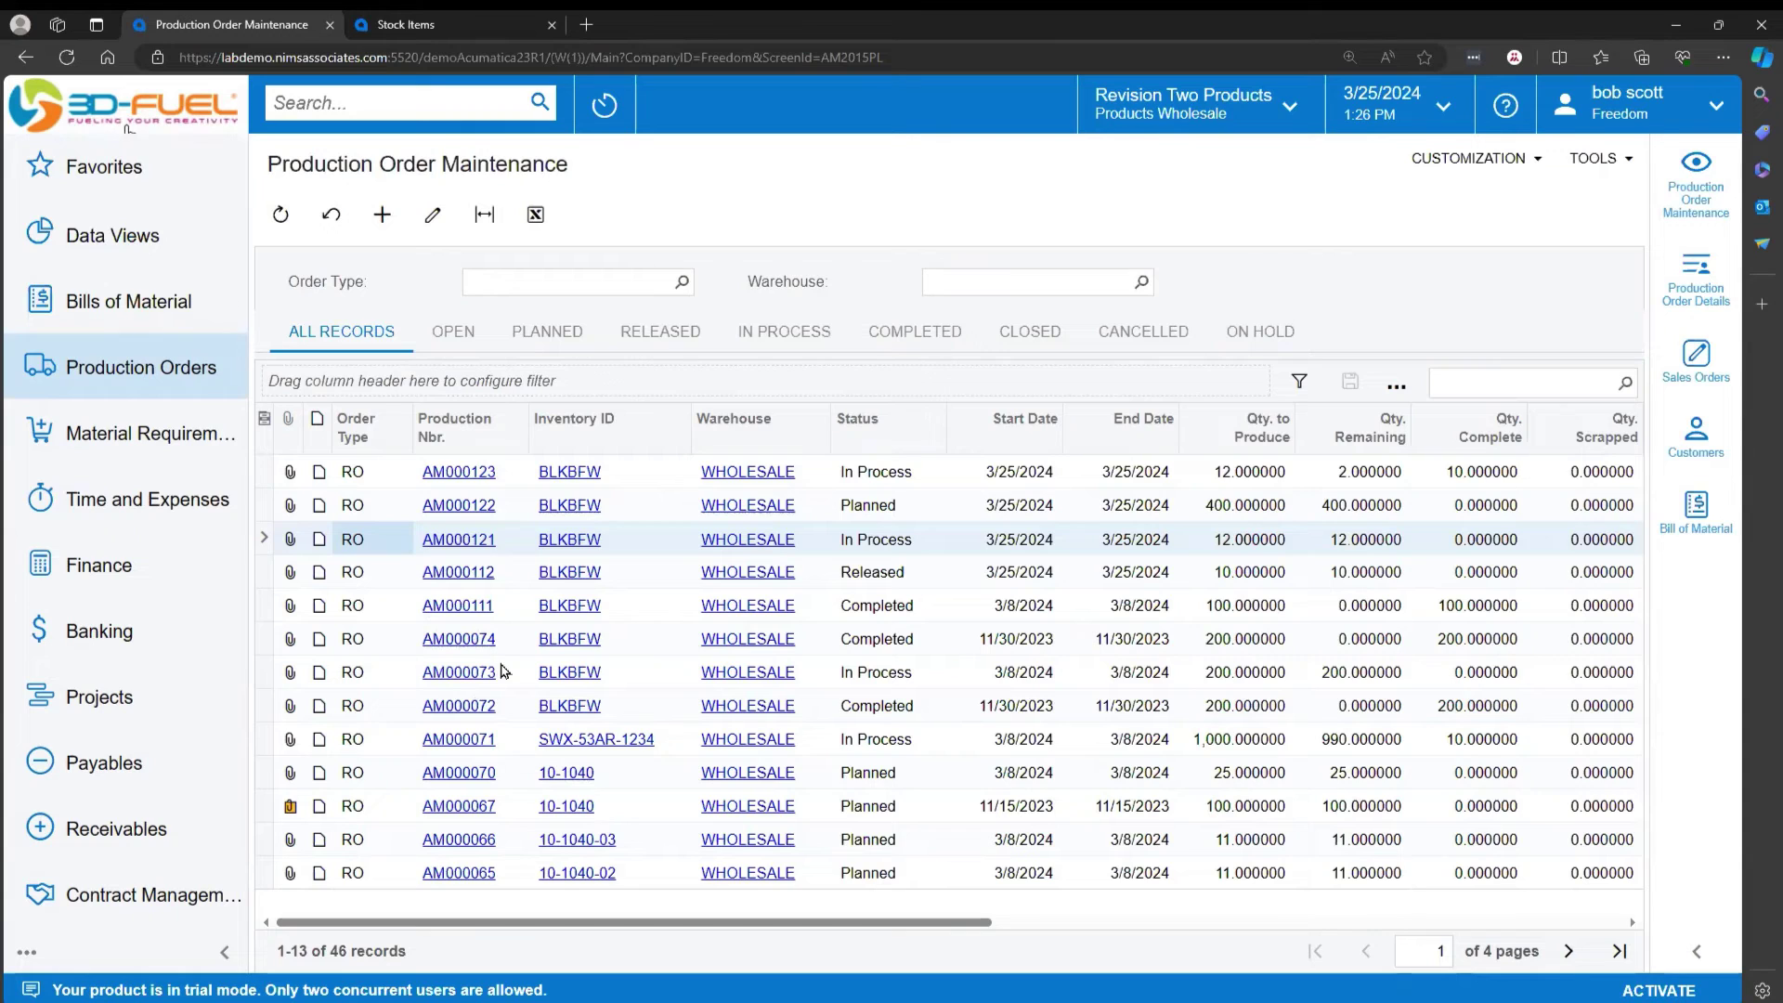
Step: Open the in-process 12-gallon BLKBFW order with nothing completed and create a move transaction for it
{"action": "left_click", "coordinate": [473, 549]}
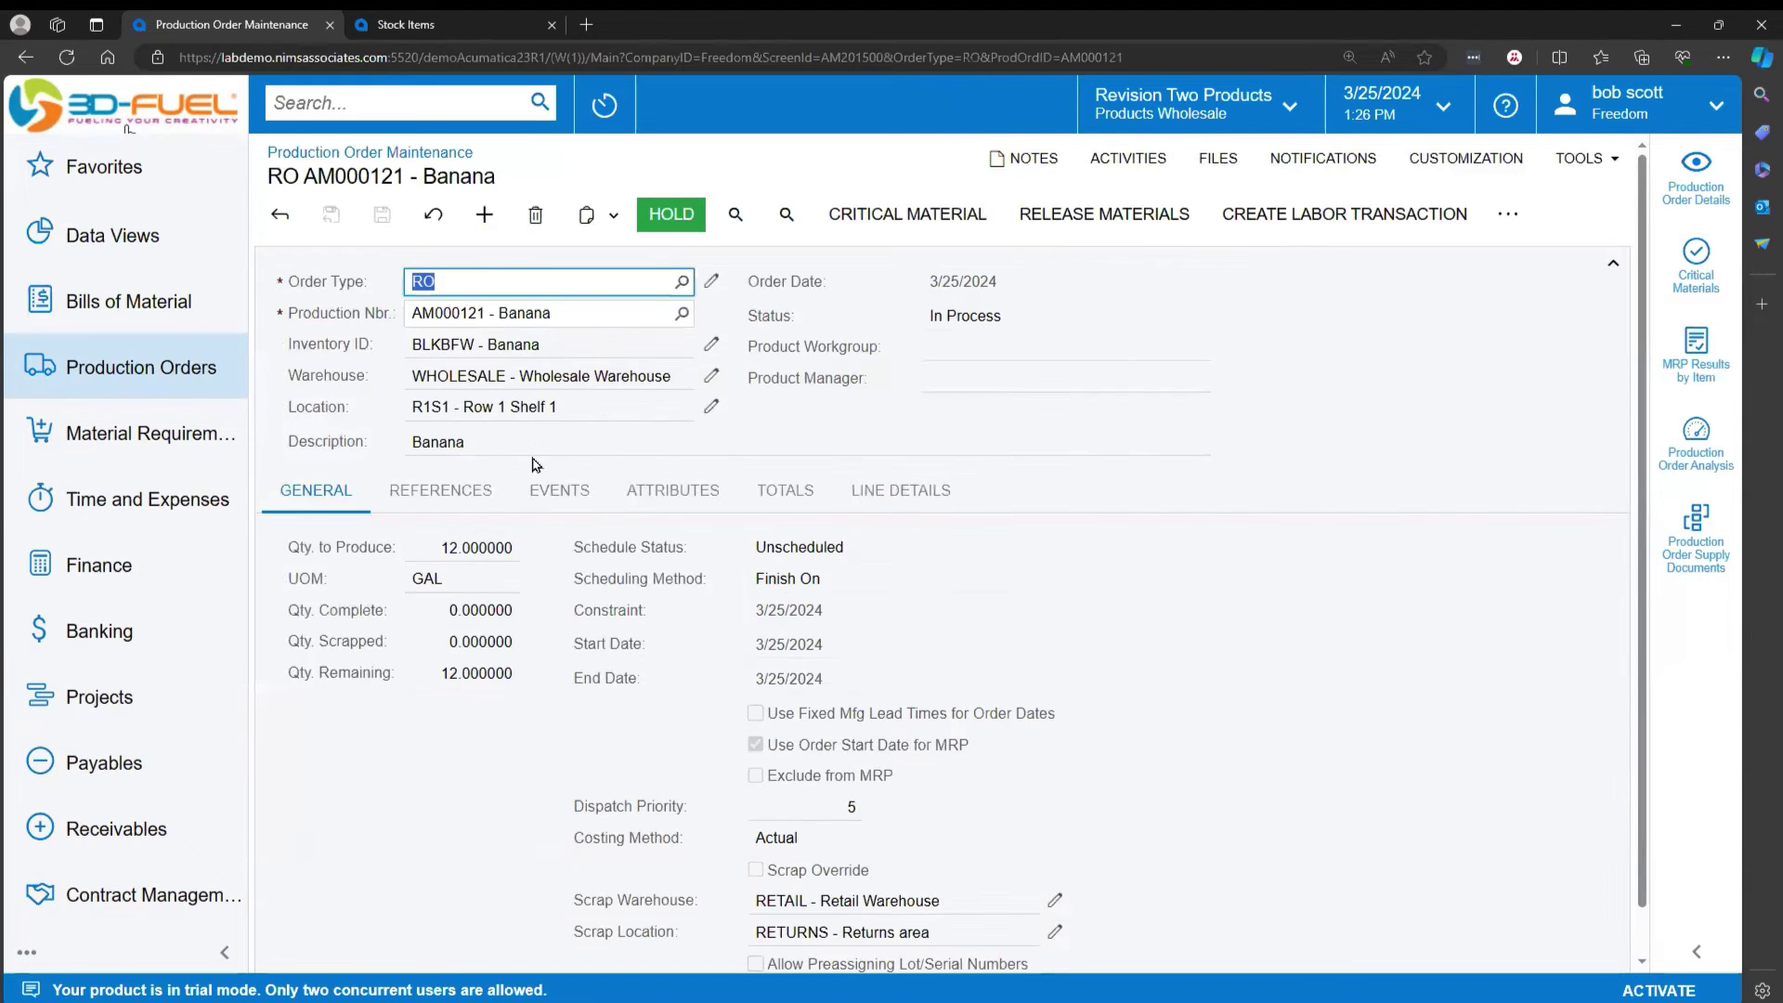
{"action": "left_click", "coordinate": [1514, 221]}
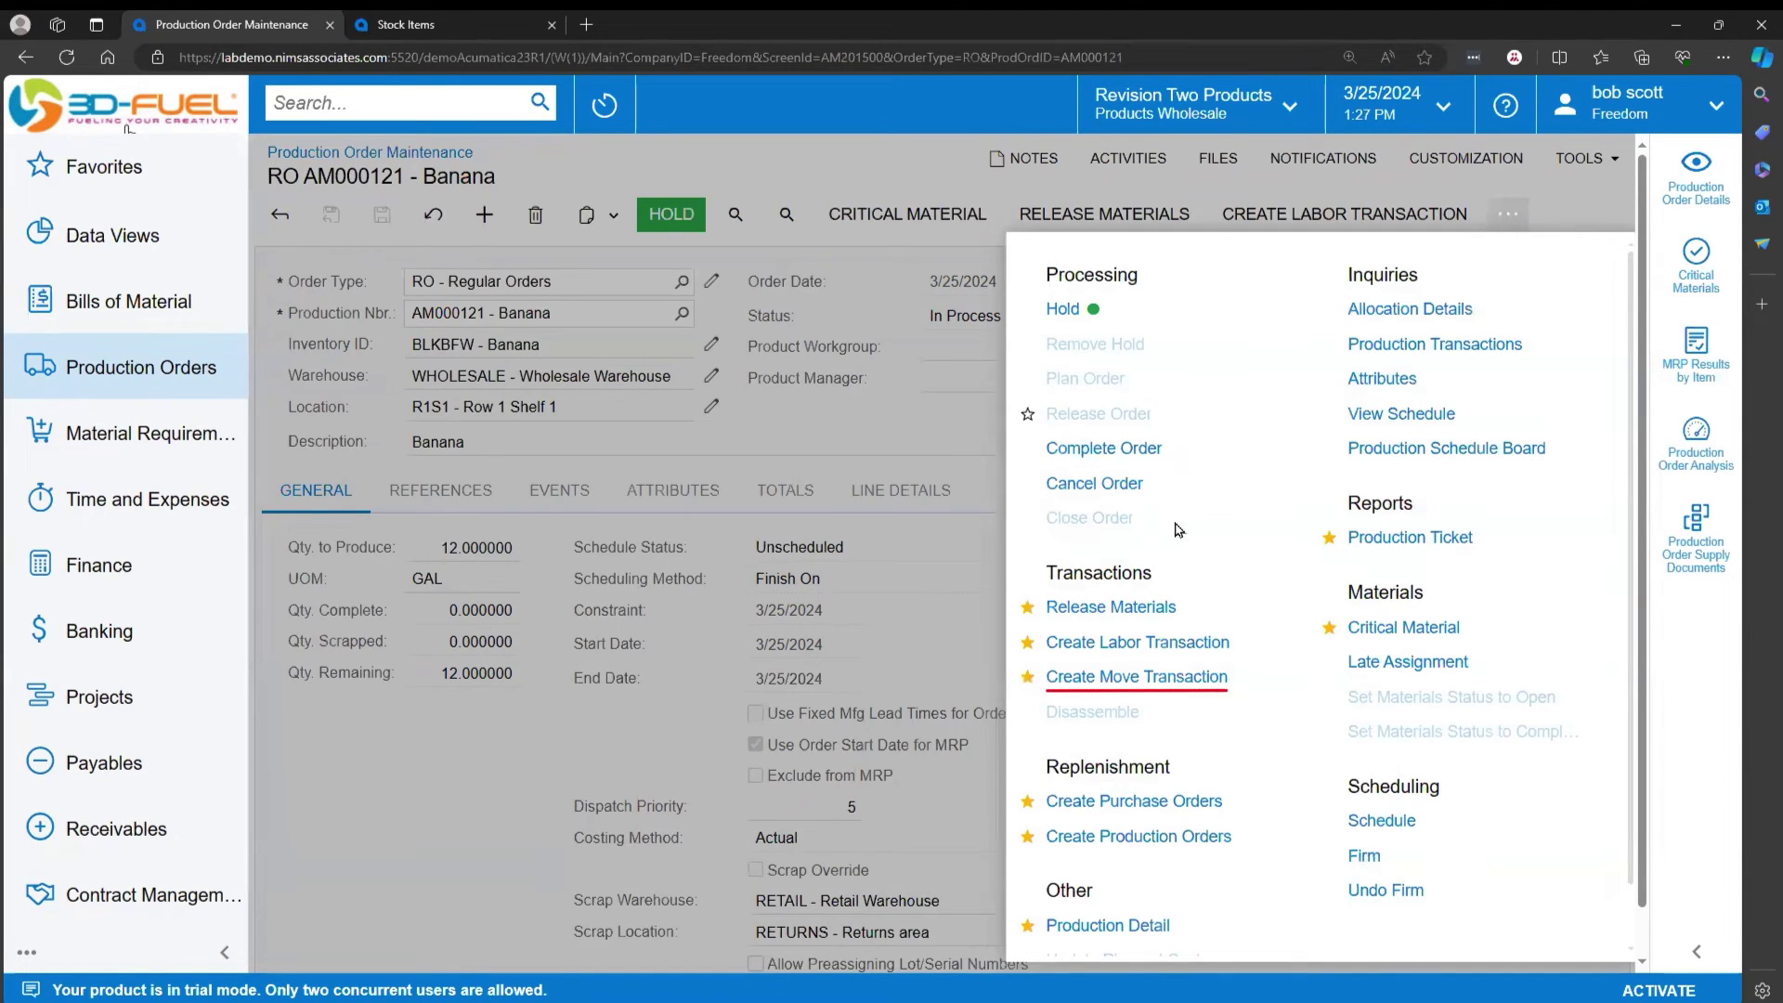
{"action": "left_click", "coordinate": [1148, 684]}
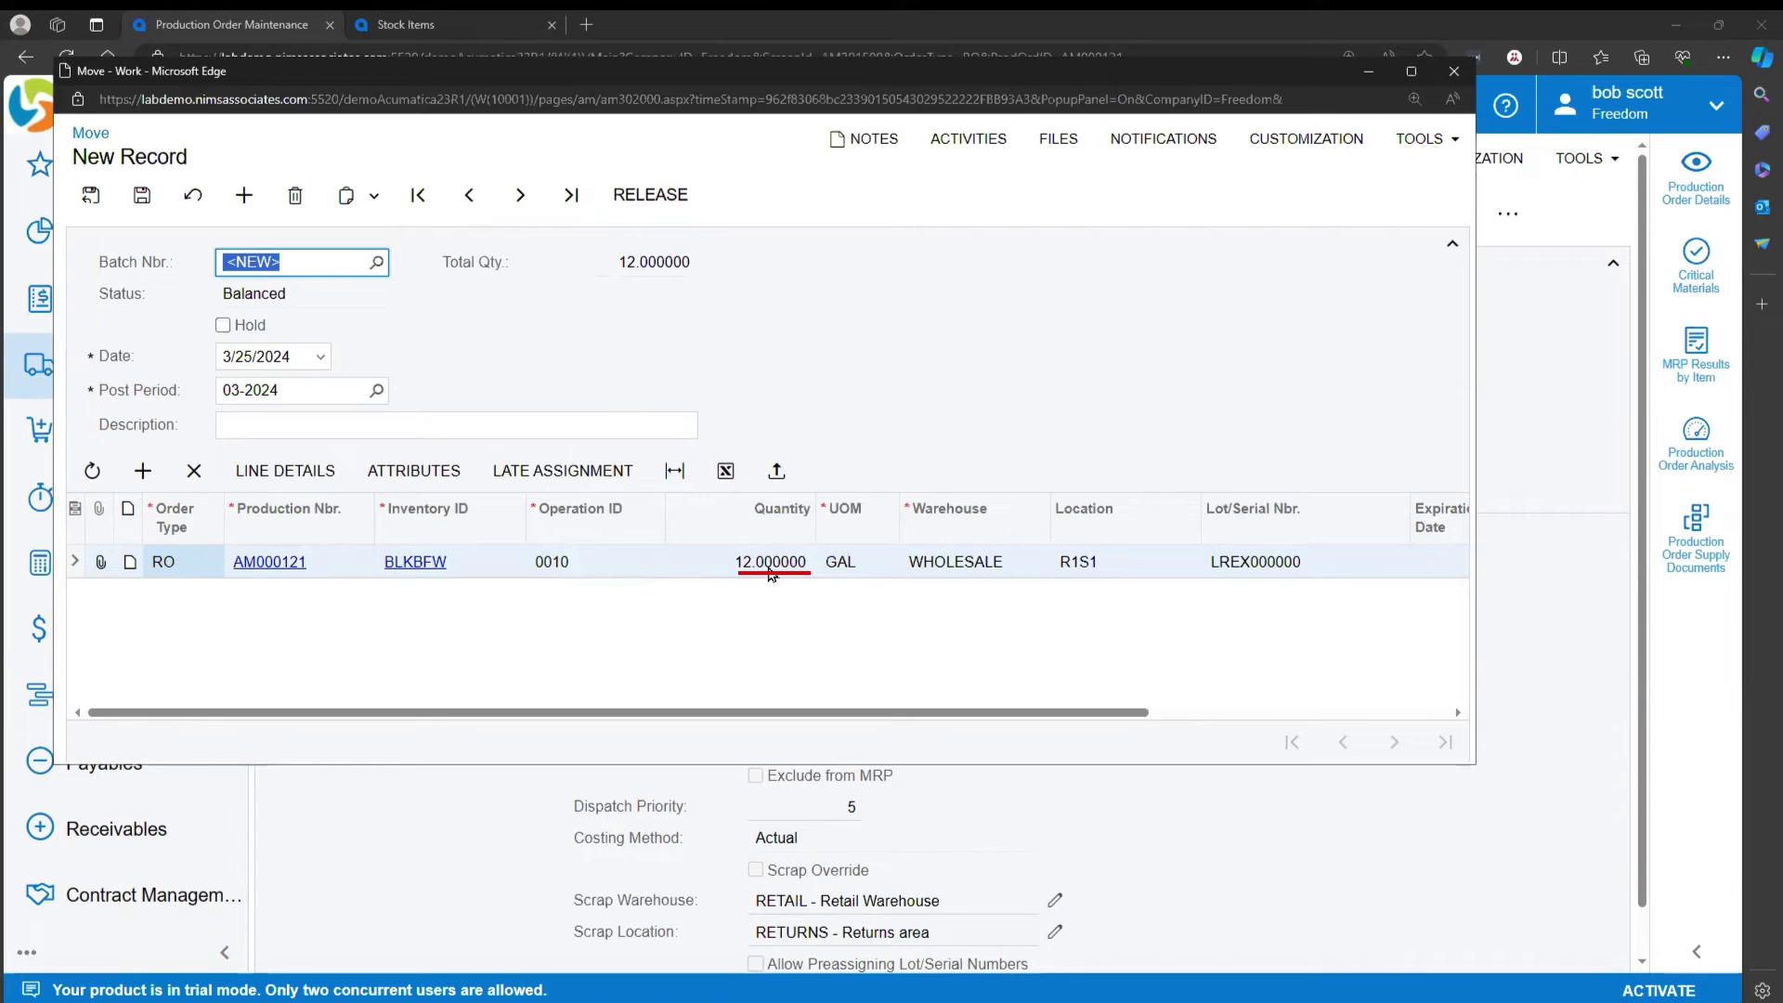
Step: Review the move line's quantity, location and lot number, and set its expiration date to 12/31/2025
{"action": "left_click", "coordinate": [770, 566]}
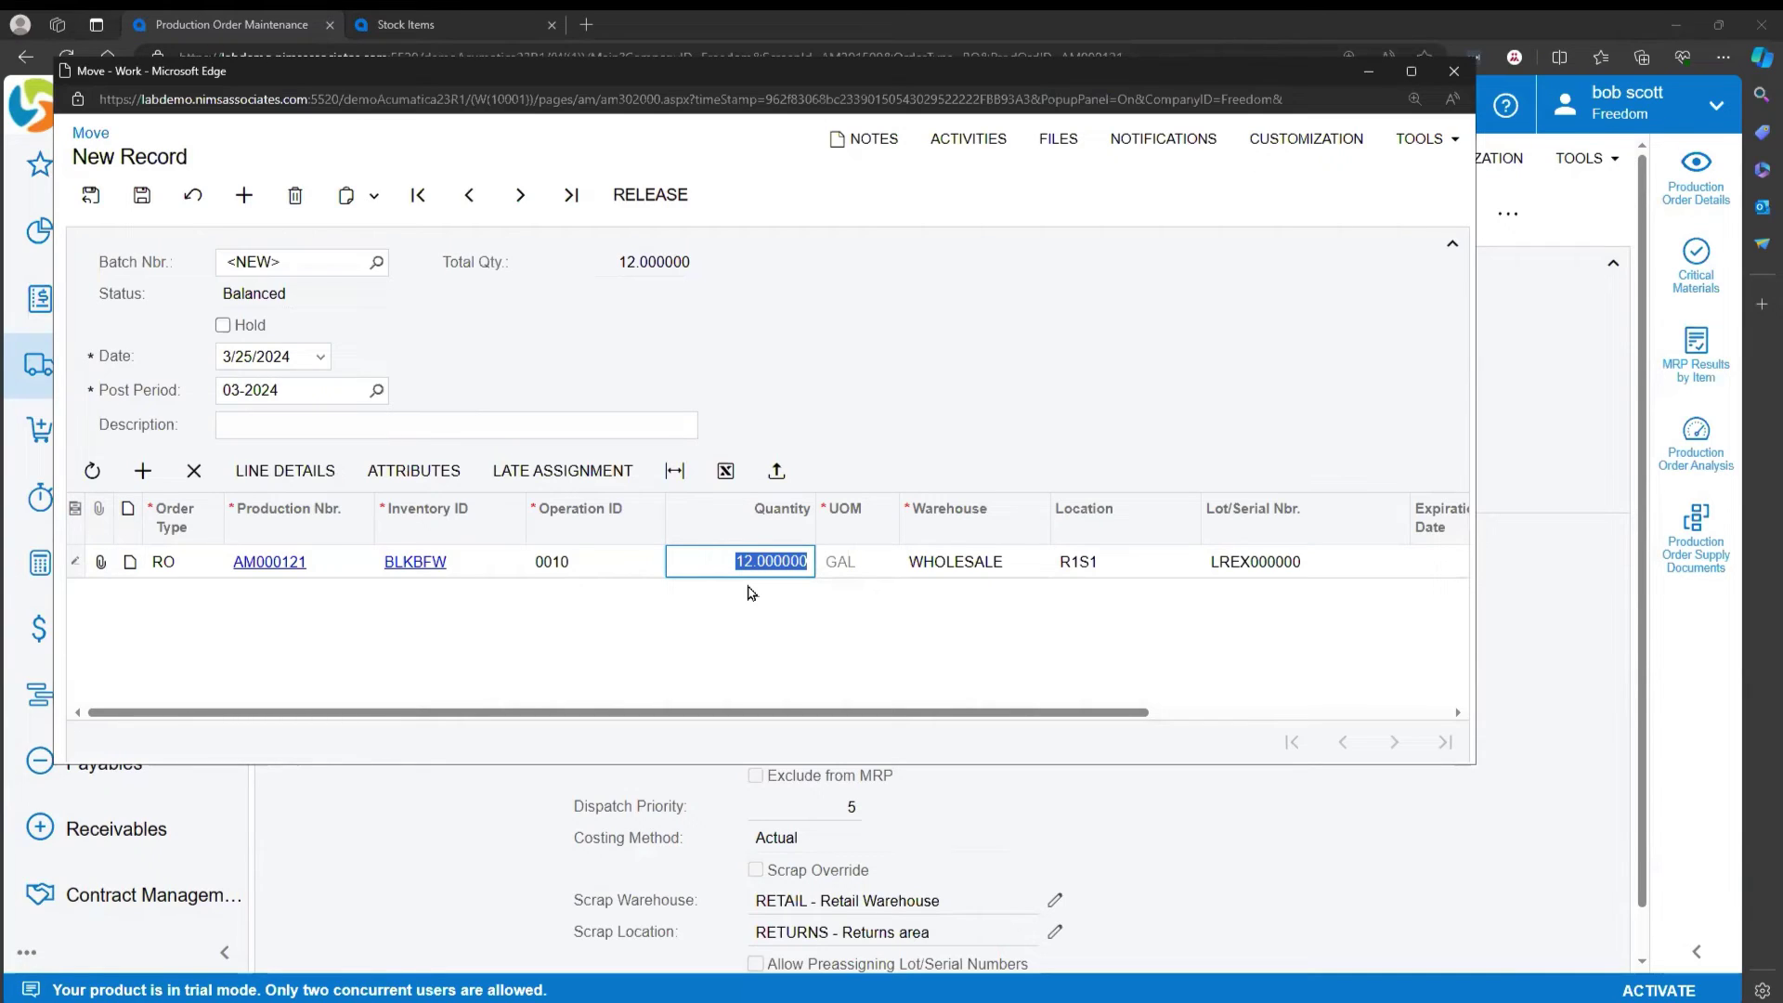
{"action": "left_click", "coordinate": [1022, 562]}
{"action": "left_click", "coordinate": [1126, 562]}
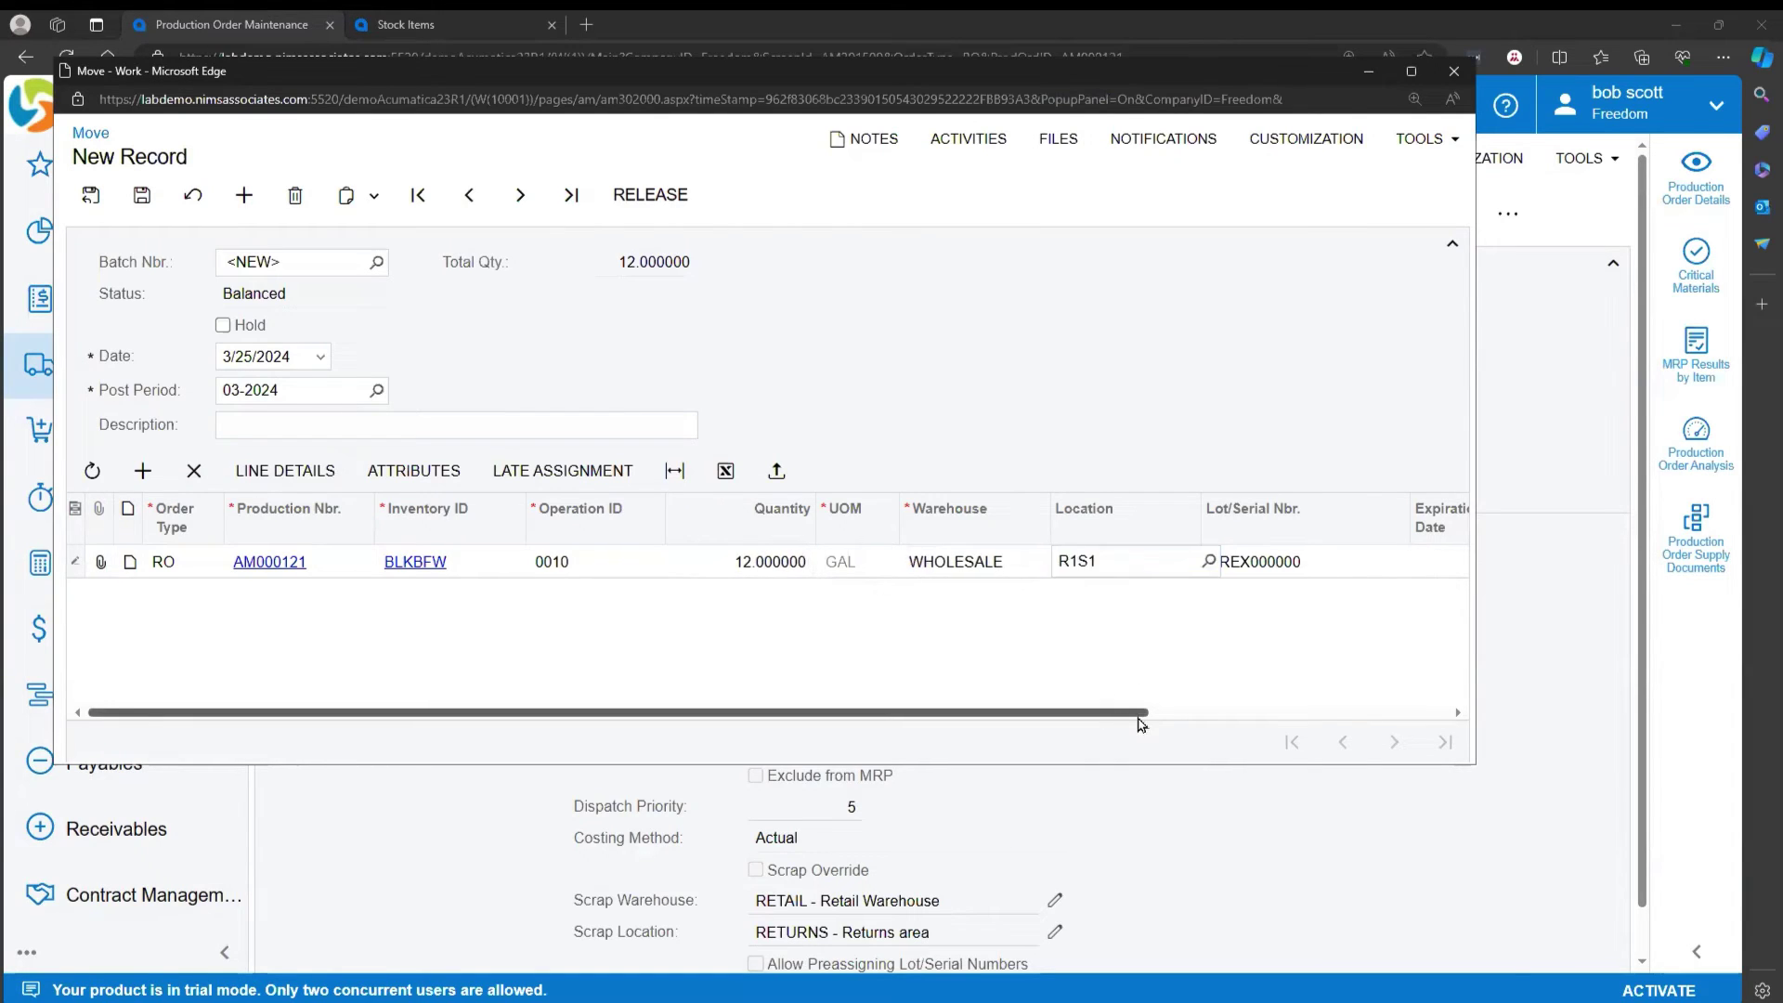
{"action": "scroll", "coordinate": [1124, 654], "scroll_direction": "right", "scroll_amount": 5}
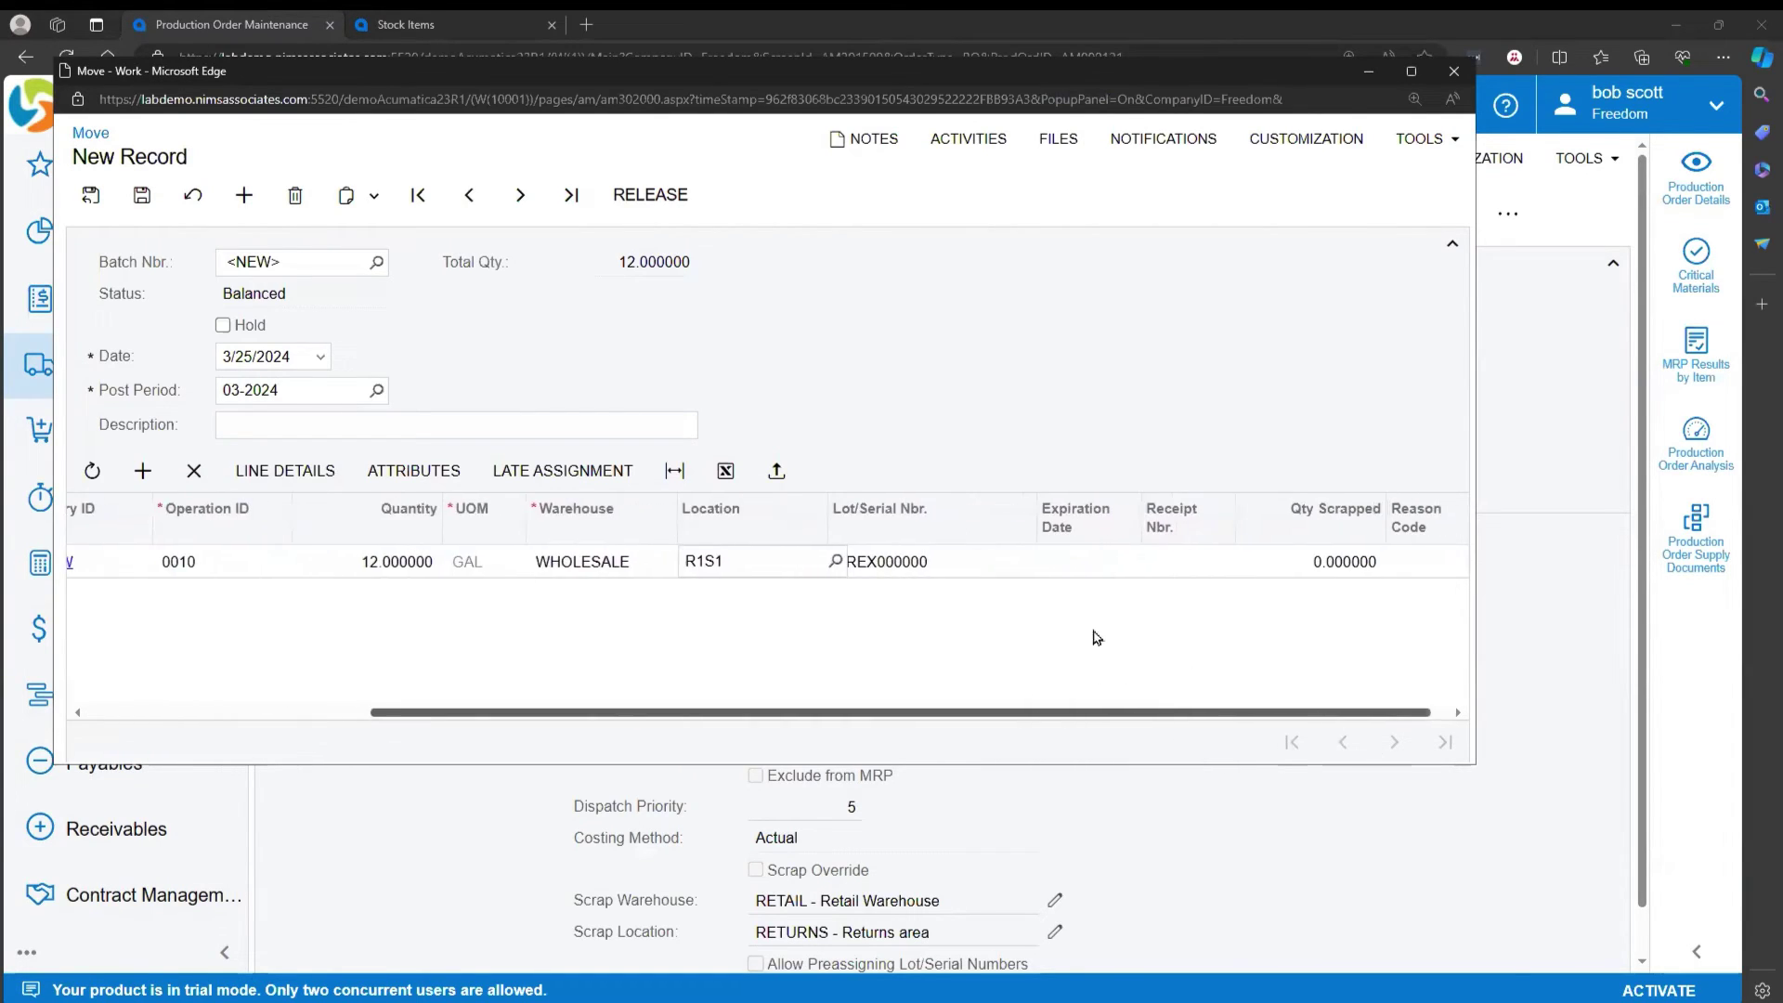
{"action": "left_click", "coordinate": [943, 562]}
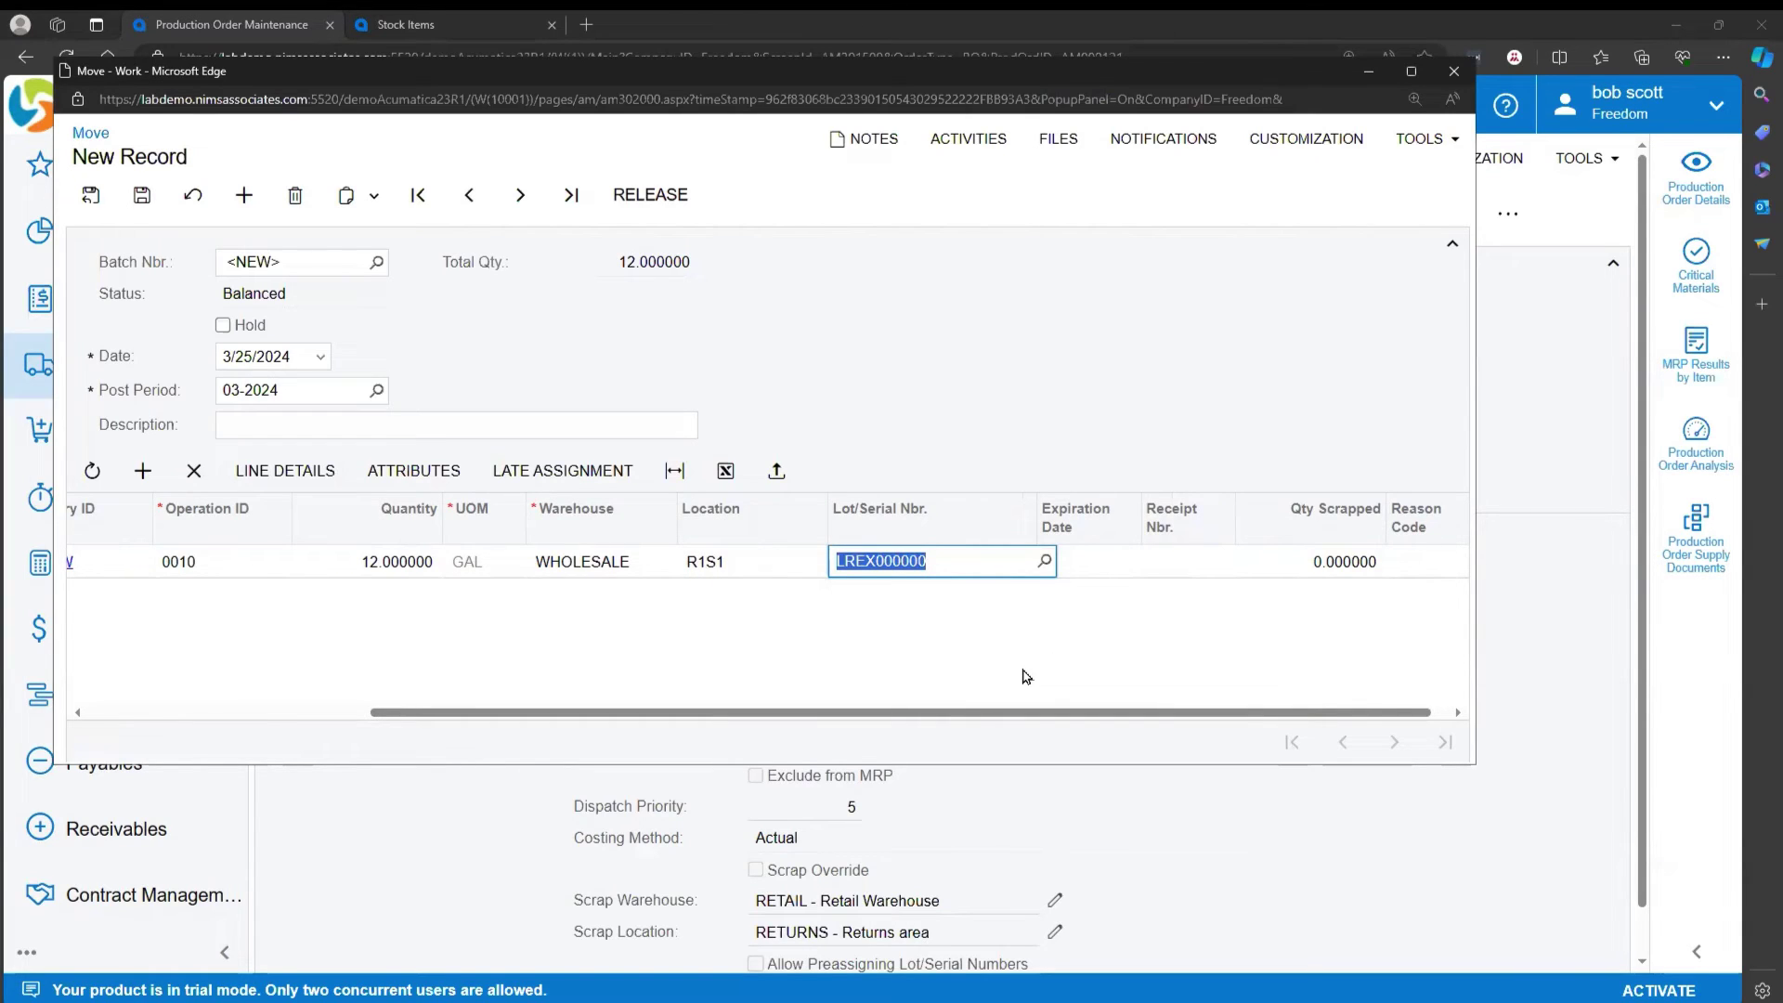
{"action": "left_click", "coordinate": [1101, 568]}
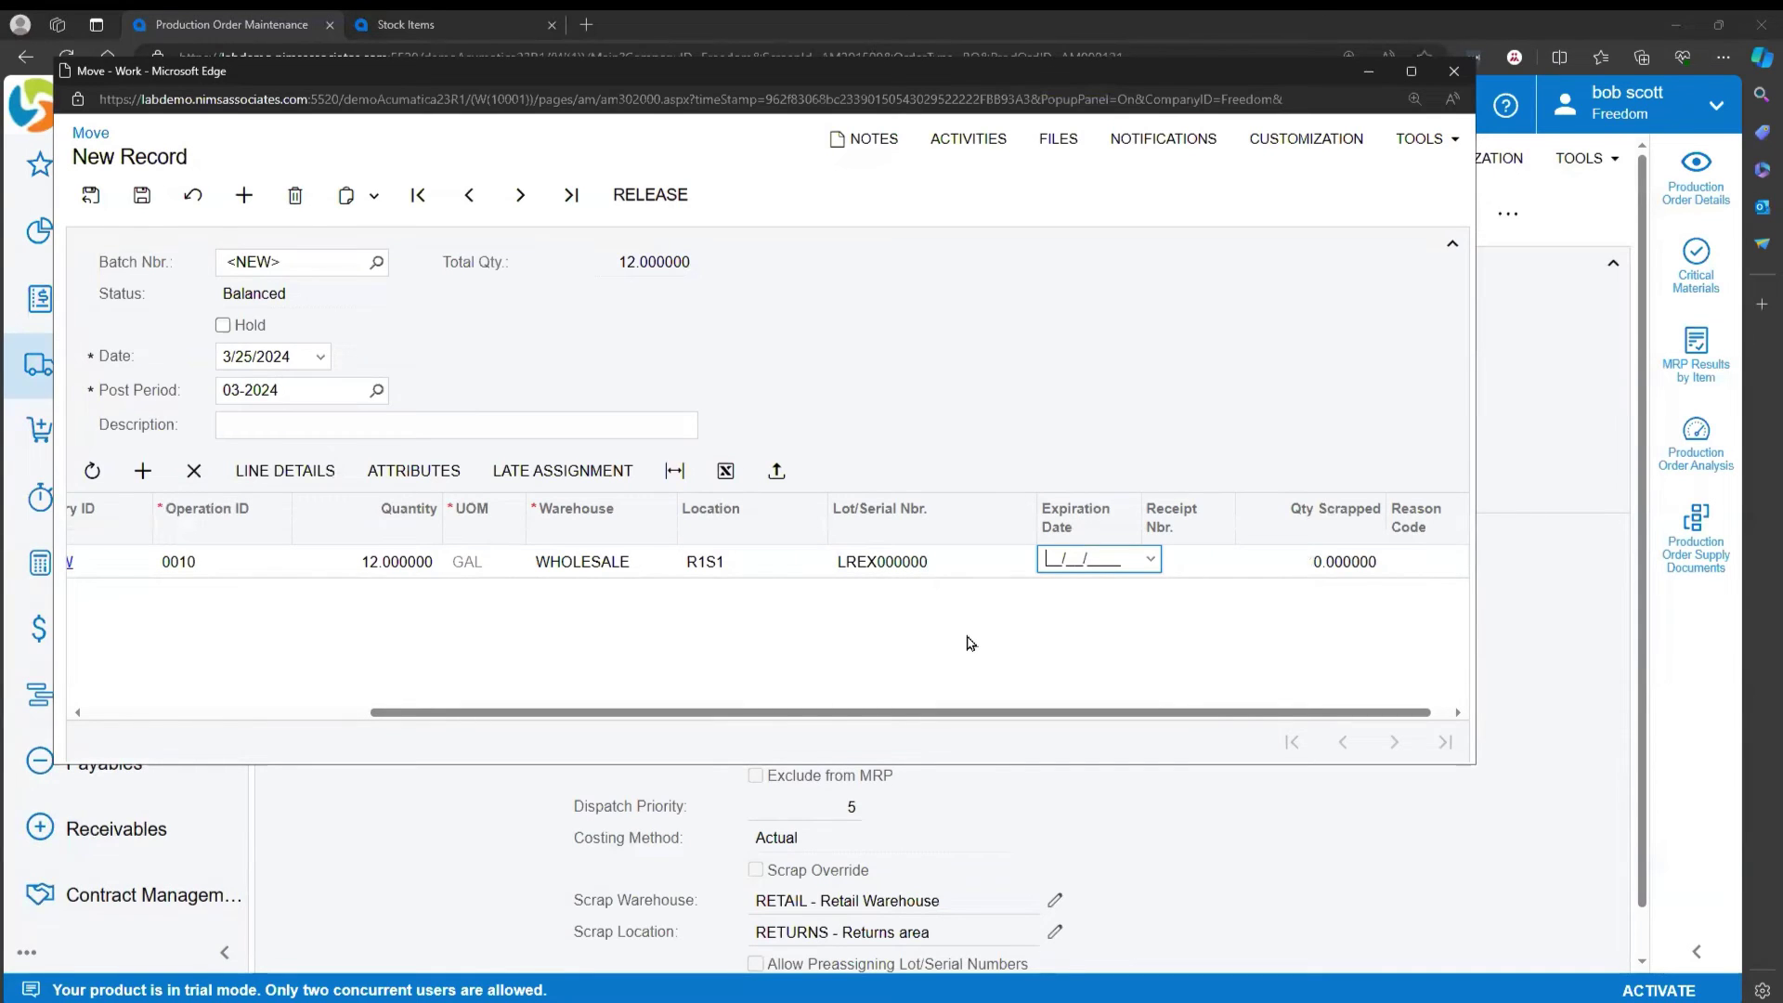
{"action": "type", "text": "12/31/2025"}
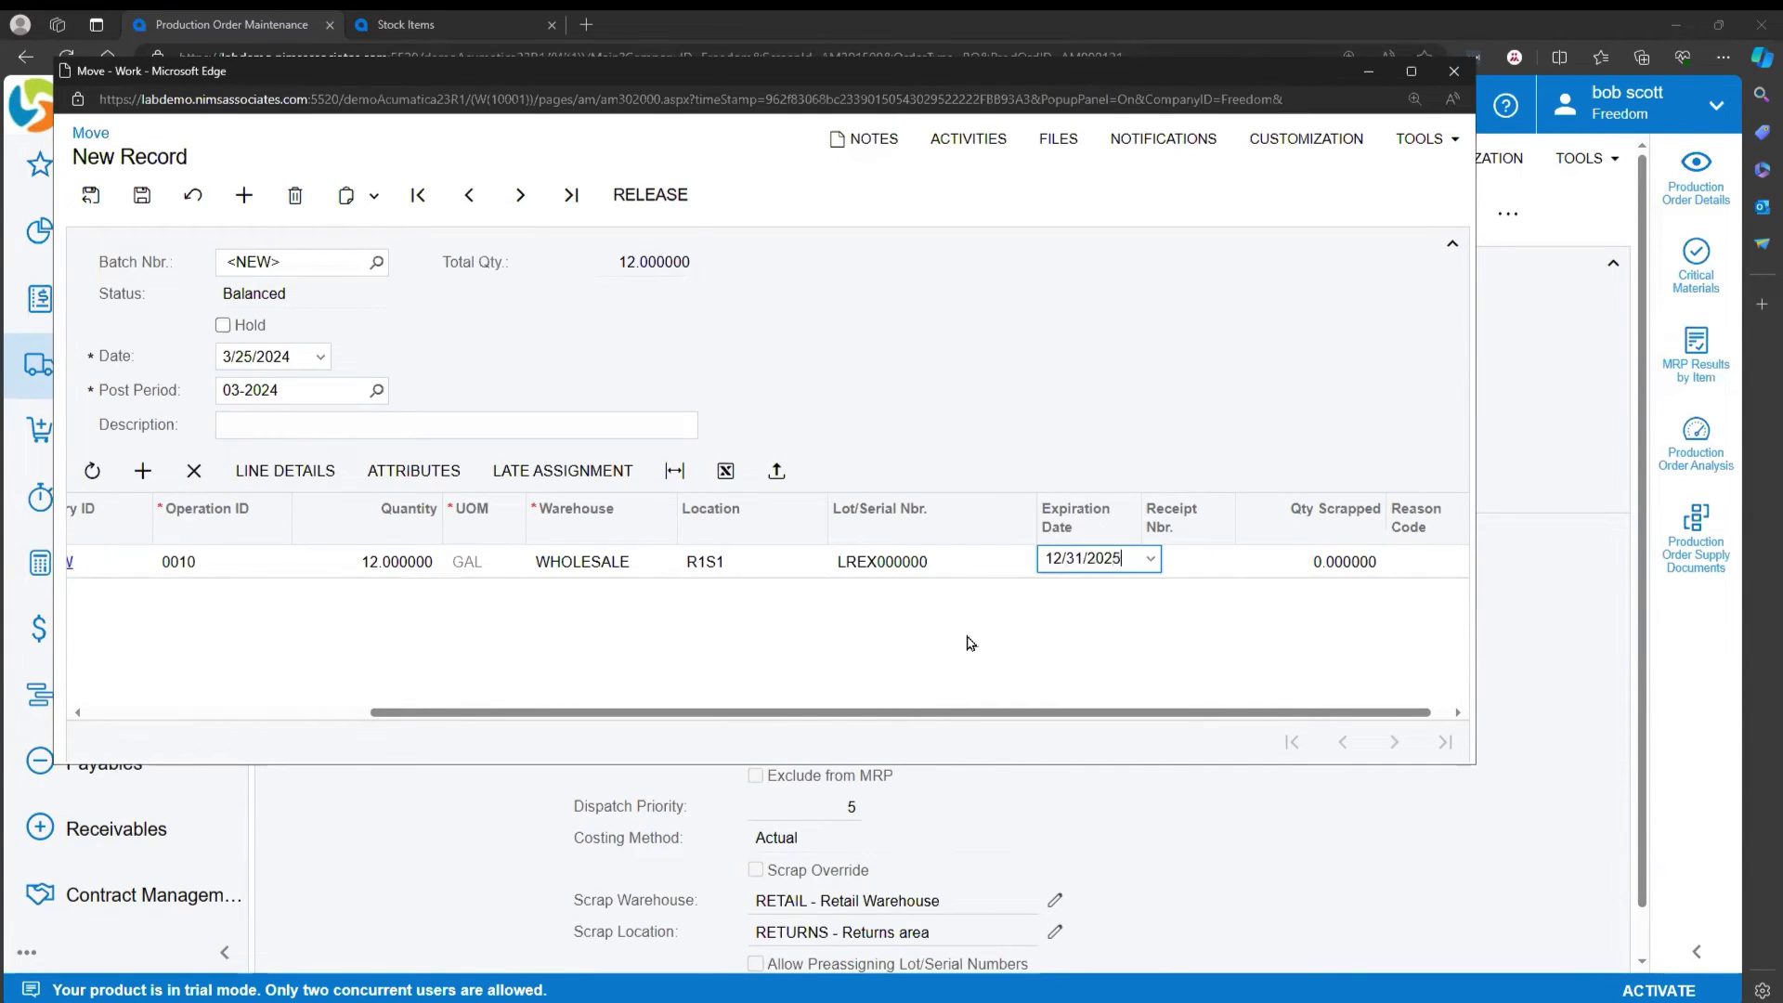
{"action": "key", "text": "Tab"}
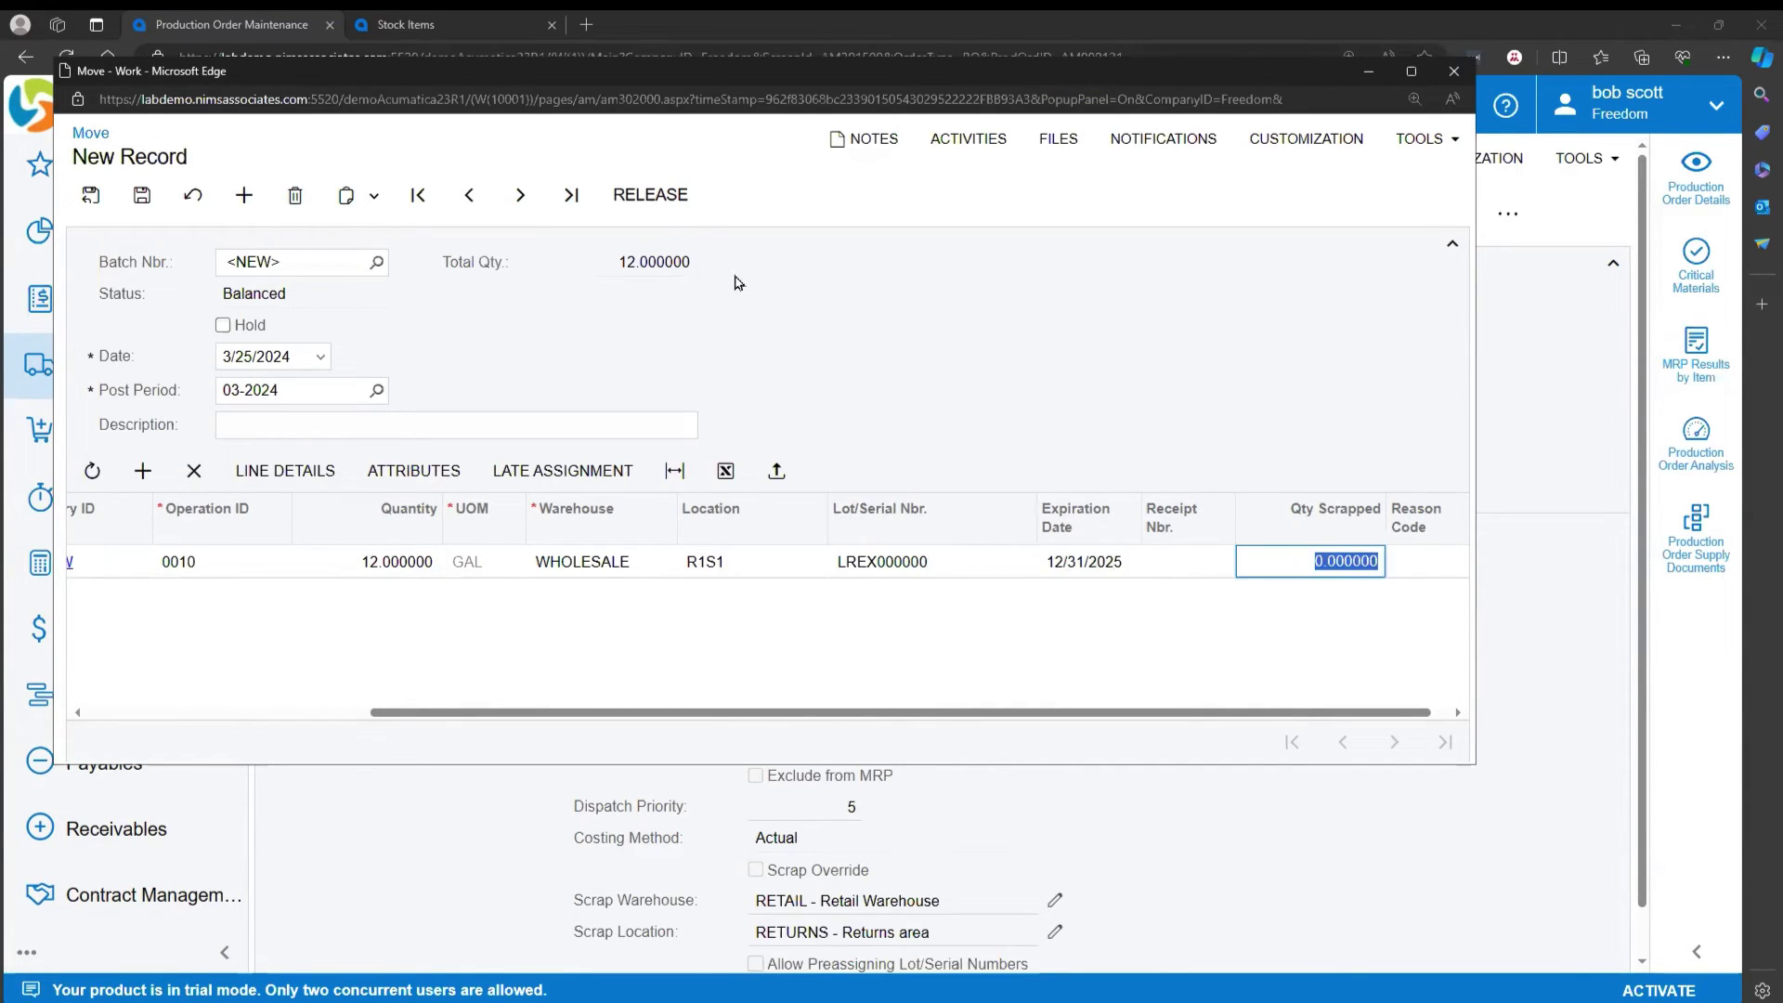
Step: Release the Move batch and return to the Banana production order
{"action": "left_click", "coordinate": [644, 199]}
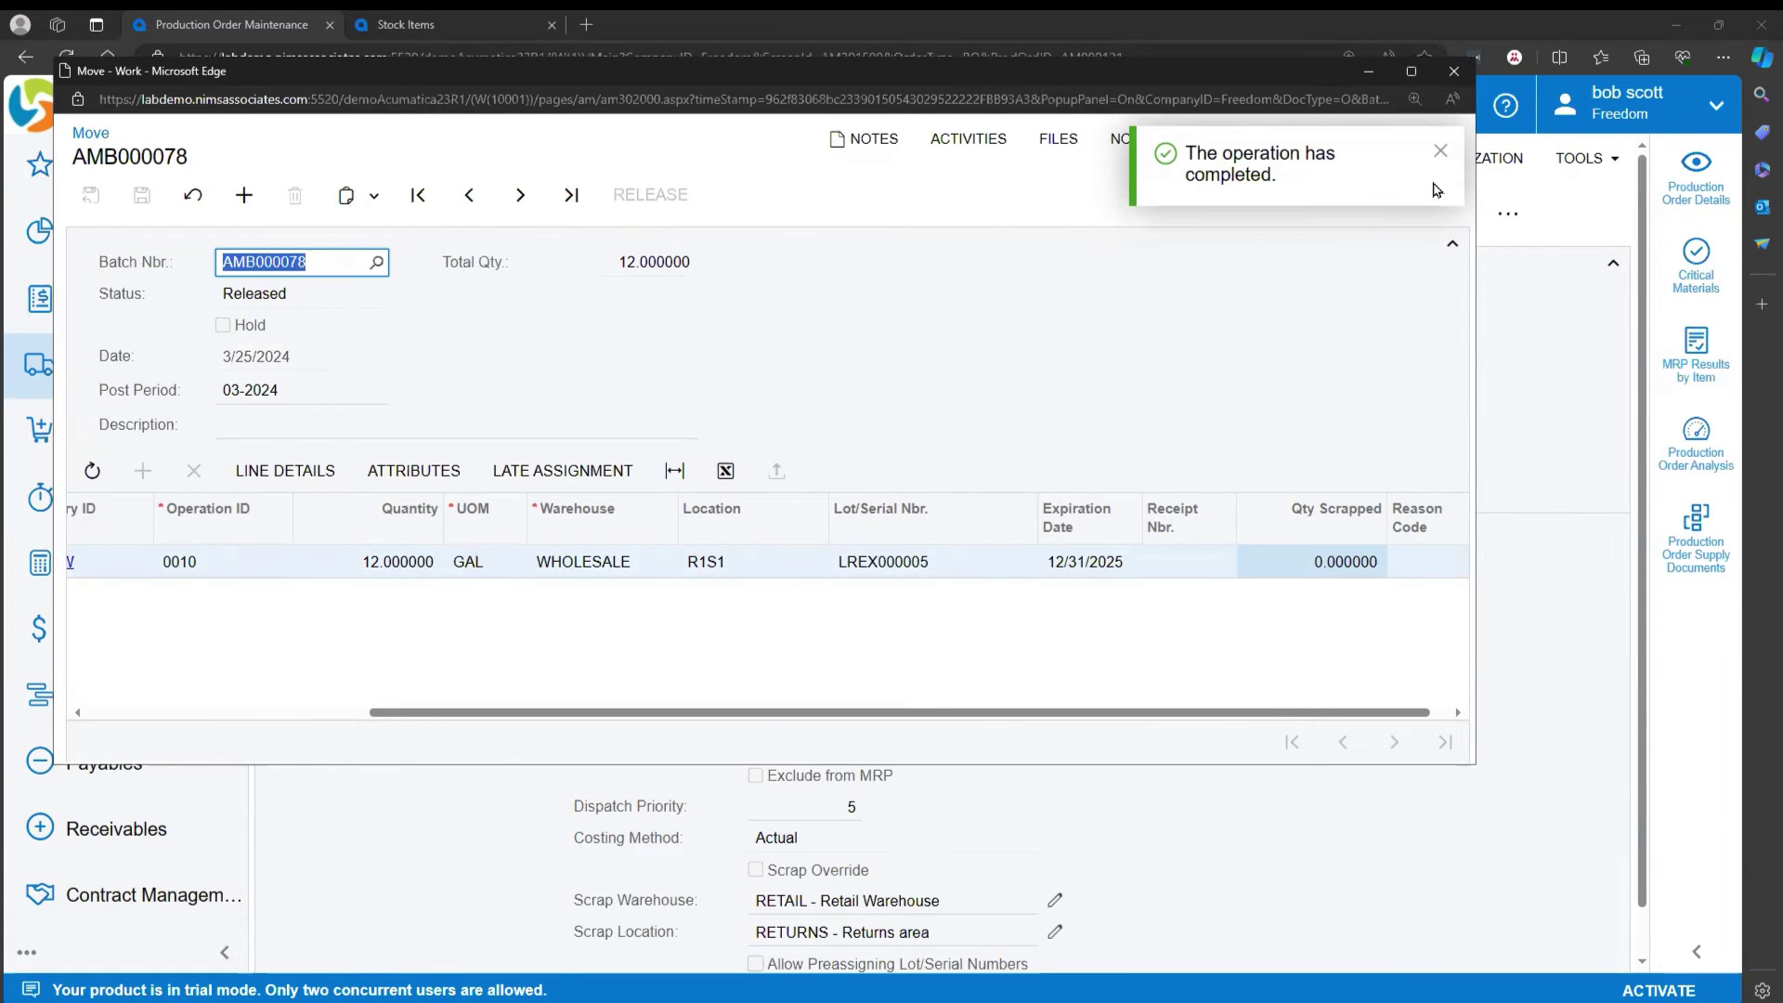
{"action": "left_click", "coordinate": [1437, 160]}
{"action": "left_click", "coordinate": [1454, 71]}
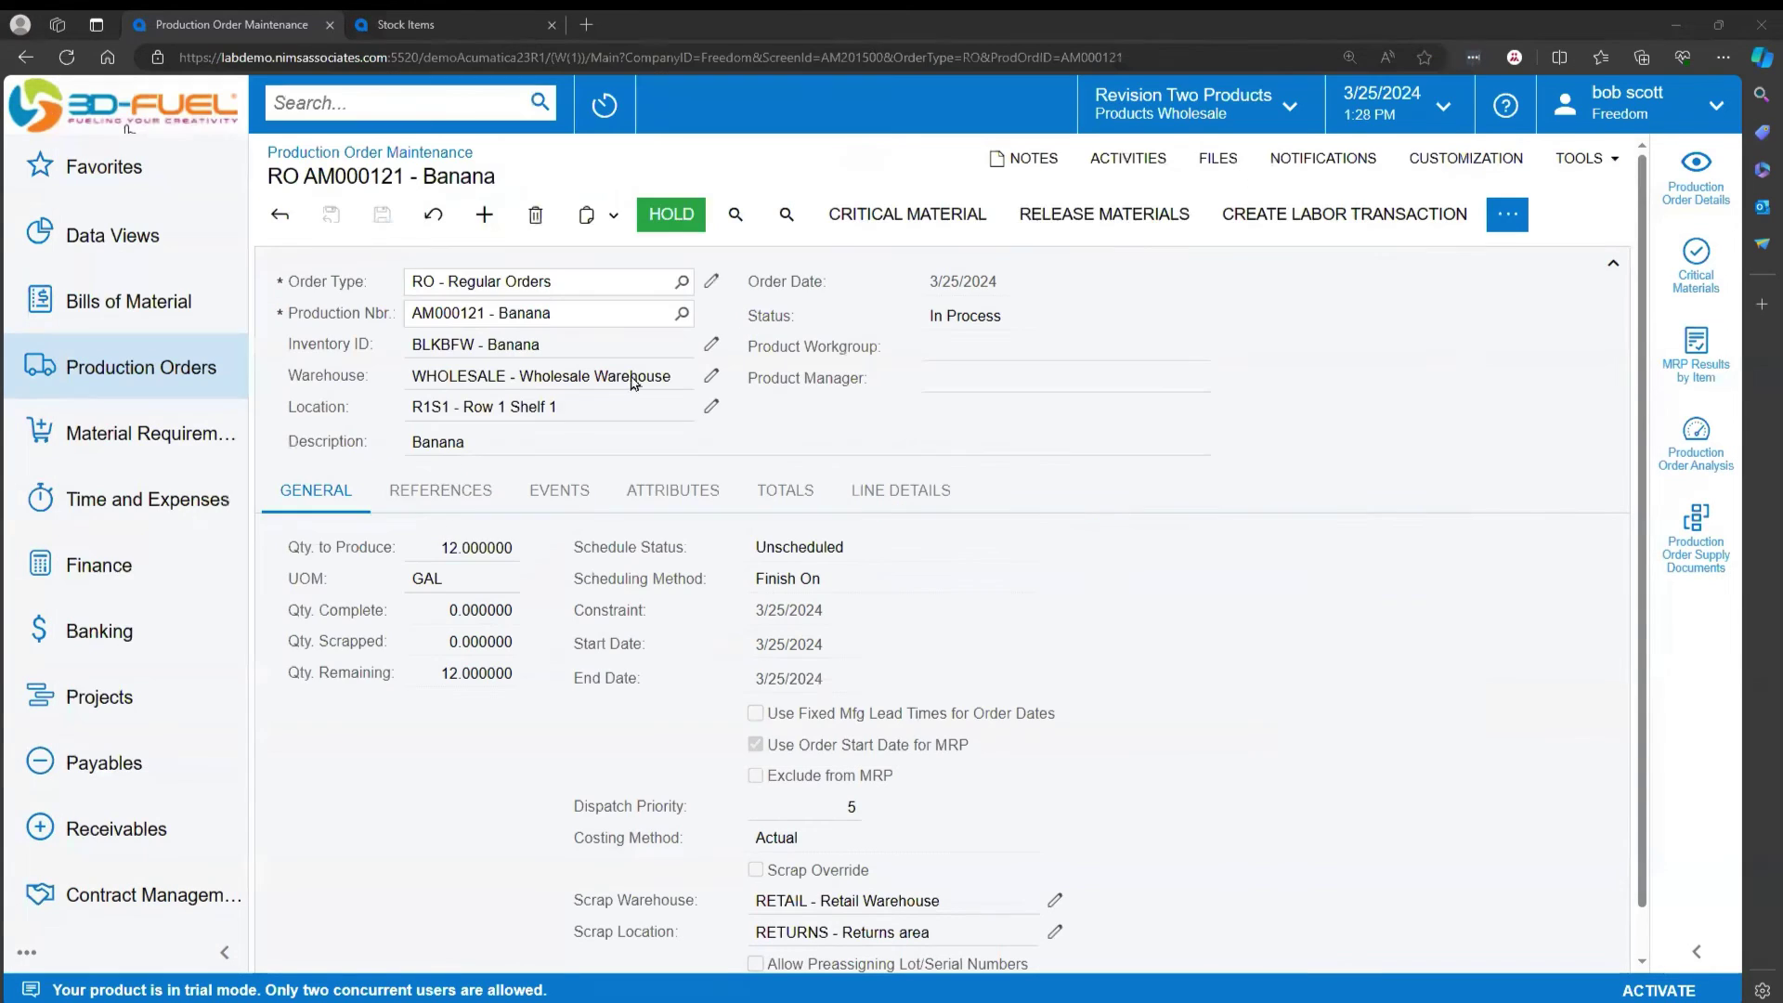
Step: Create a new Move batch and add a line for the in-process 12-gallon BLKBFW production order dated 3/25/2024
{"action": "left_click", "coordinate": [192, 380]}
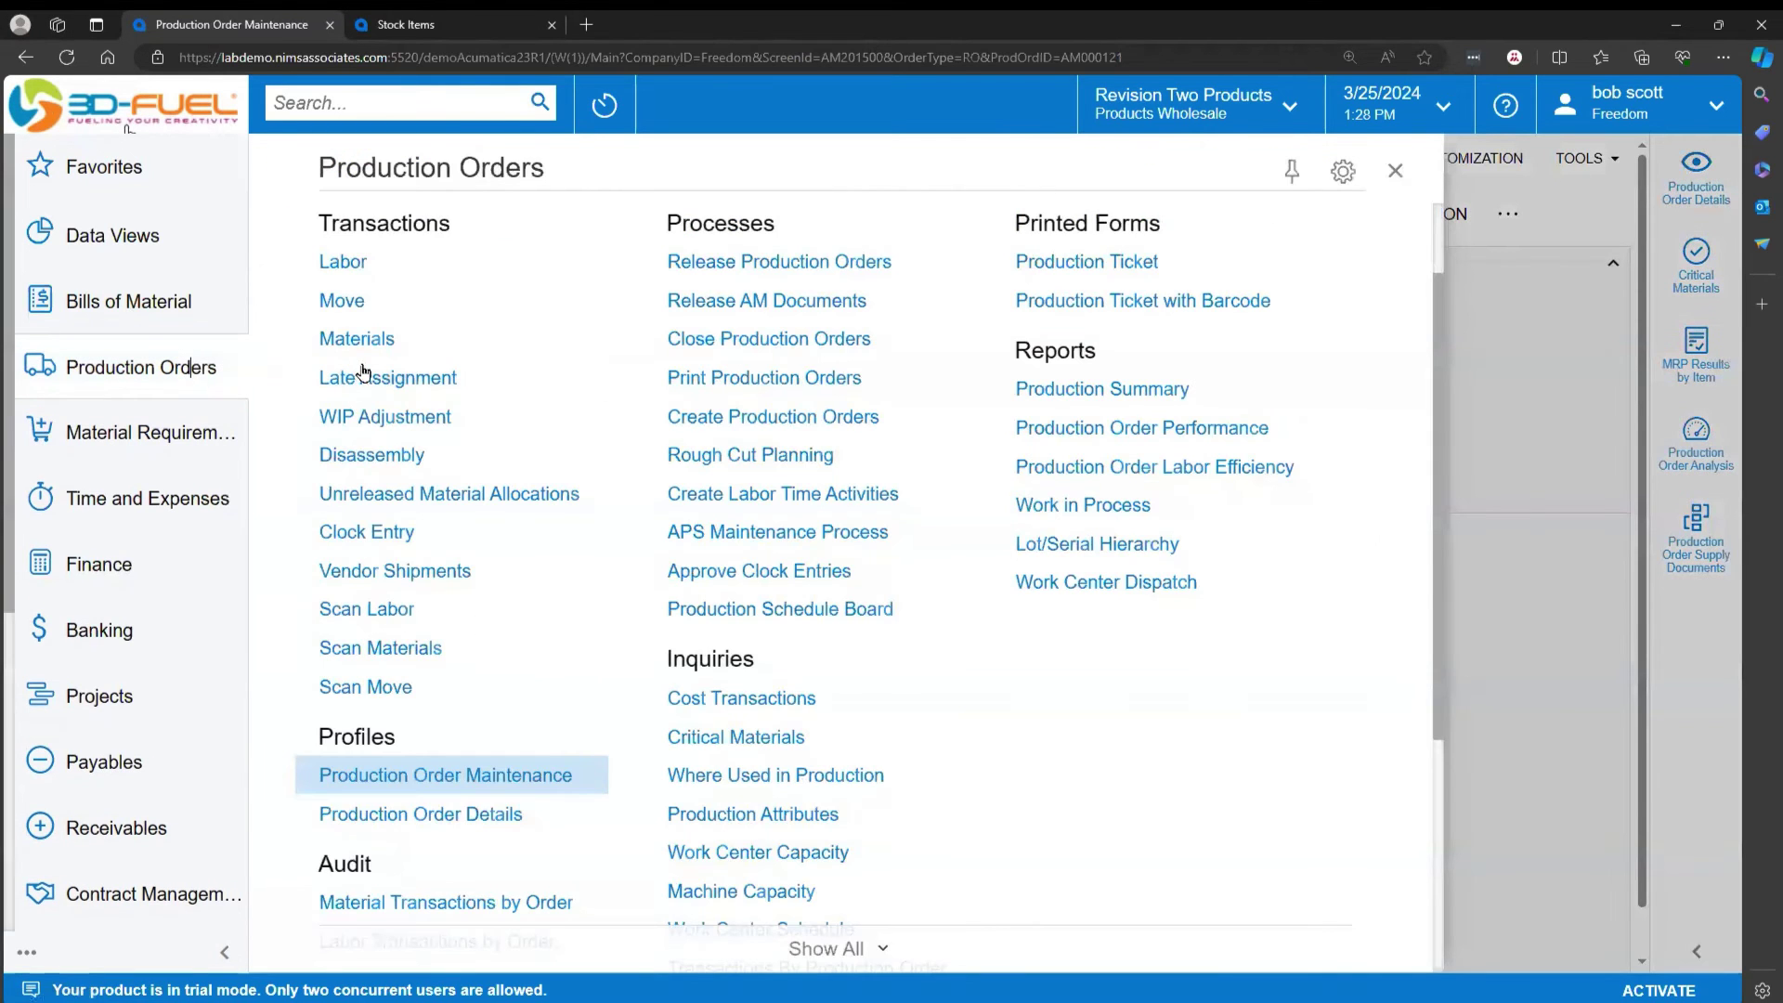
{"action": "left_click", "coordinate": [368, 309]}
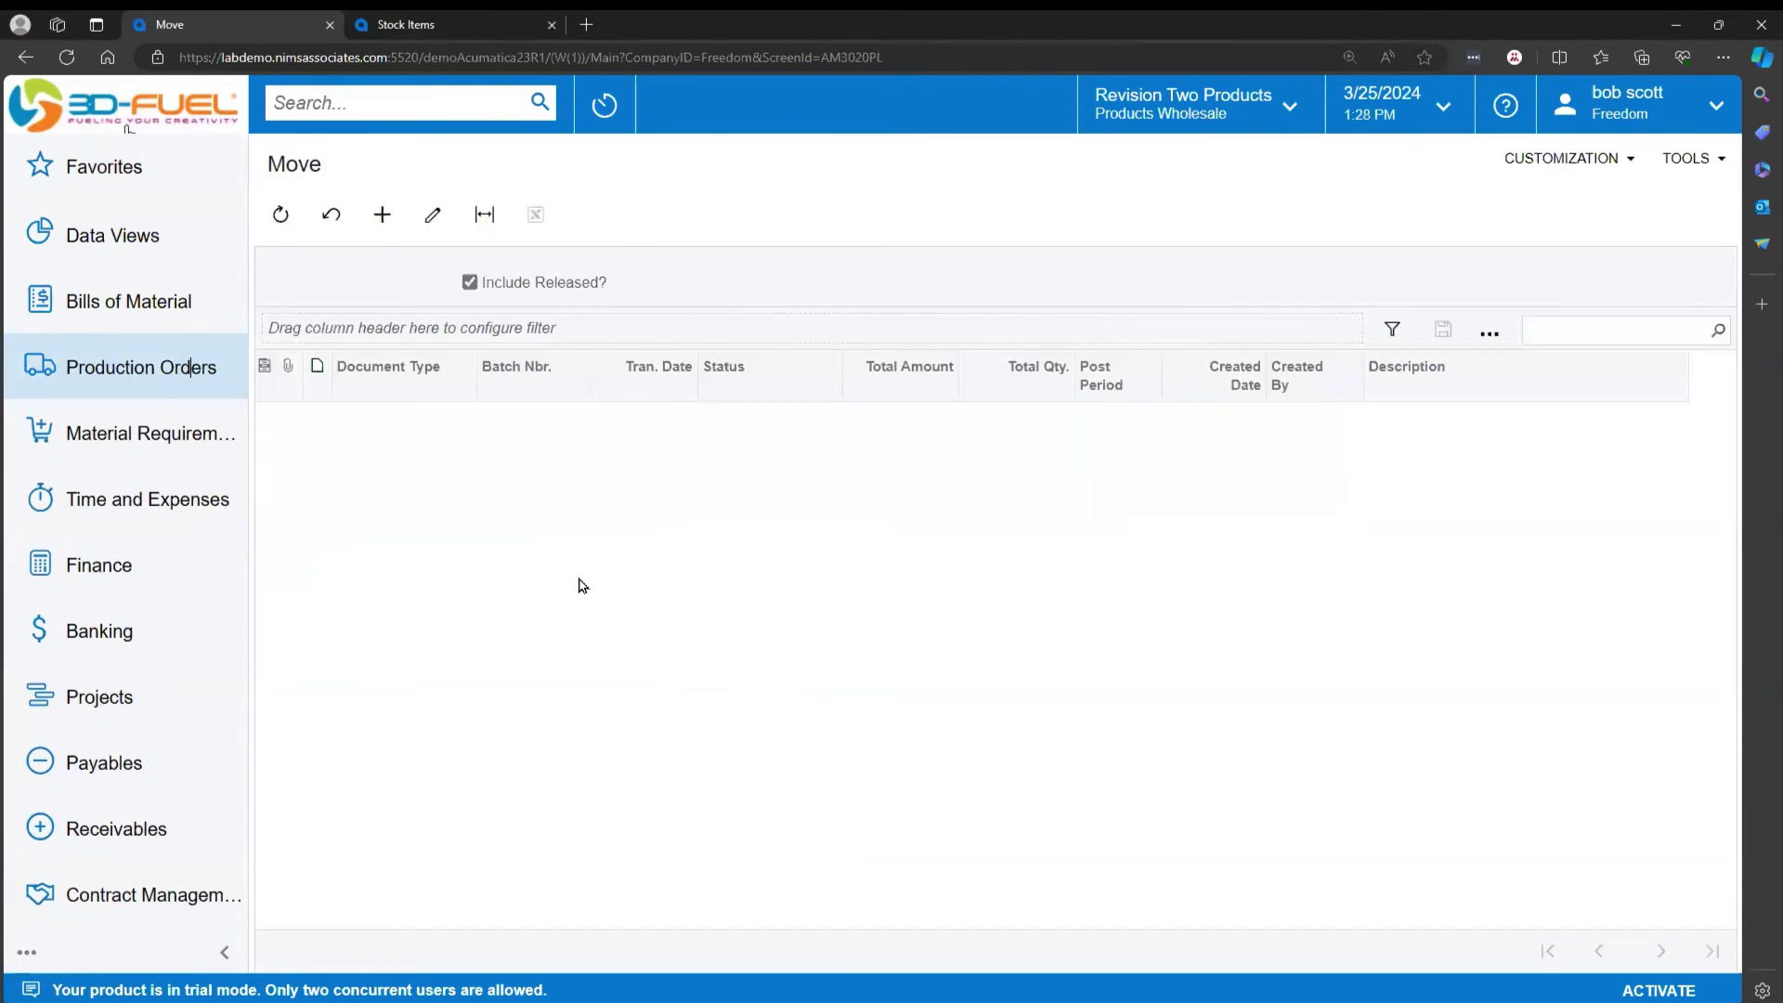
{"action": "left_click", "coordinate": [382, 214]}
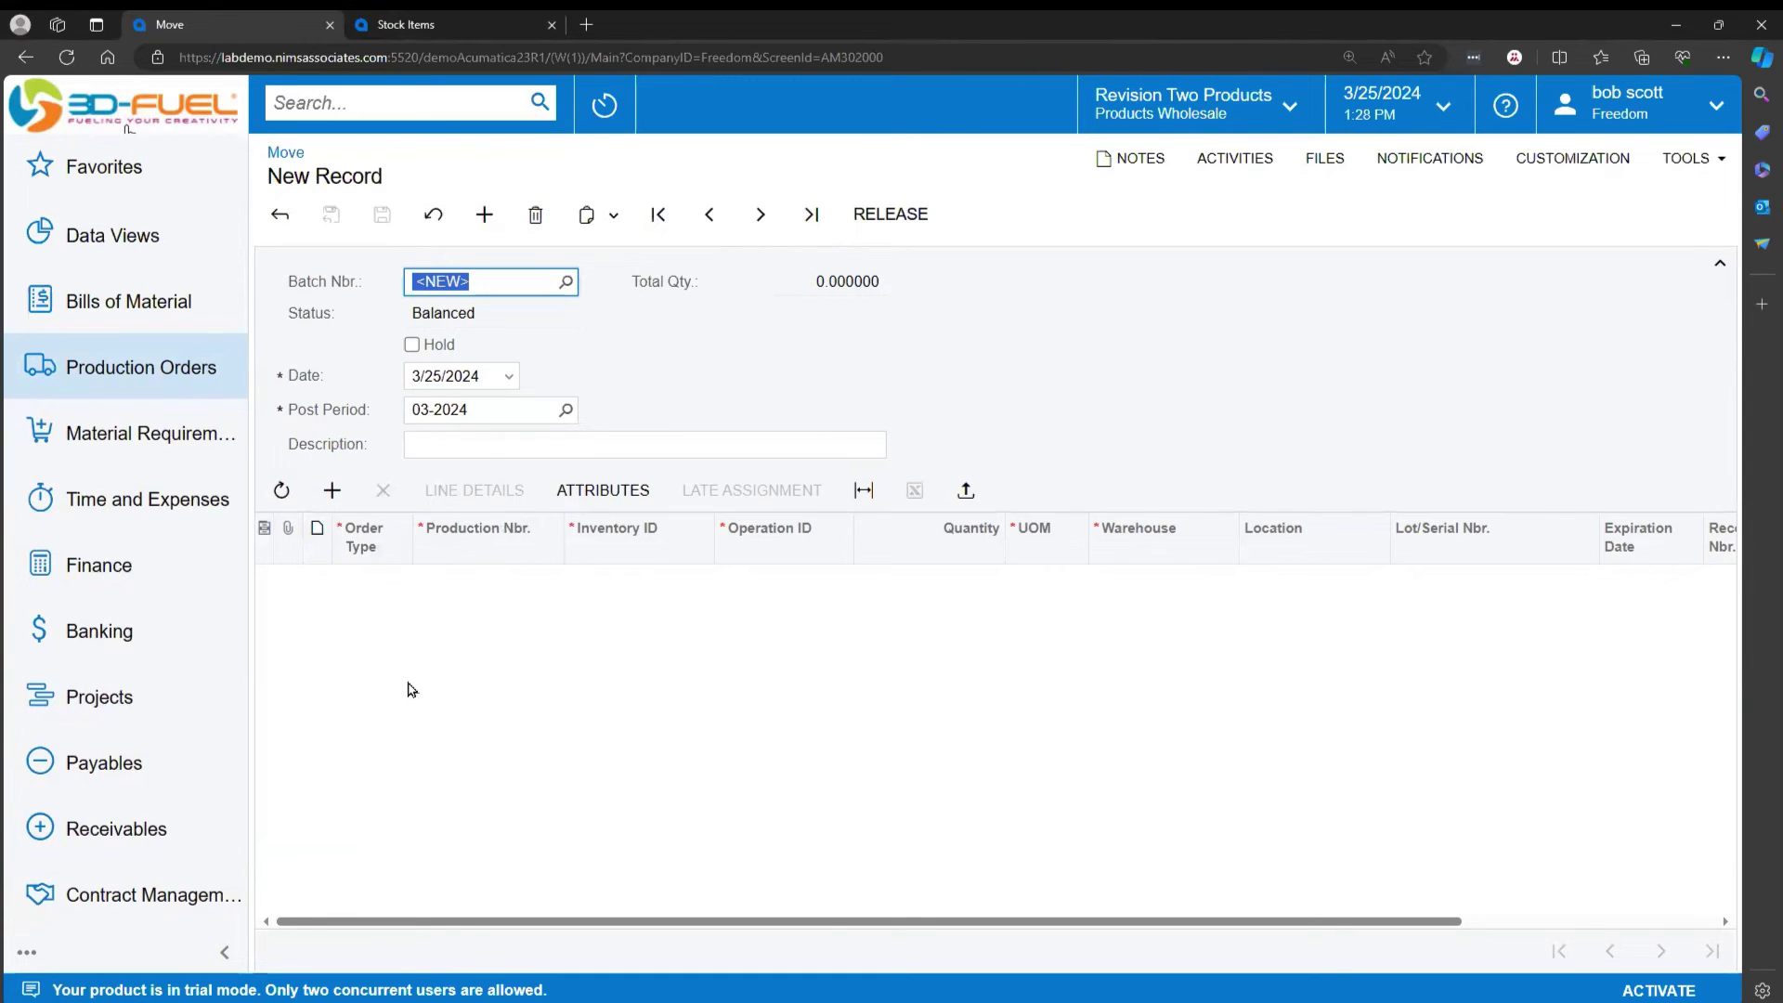
{"action": "left_click", "coordinate": [366, 599]}
{"action": "left_click", "coordinate": [563, 587]}
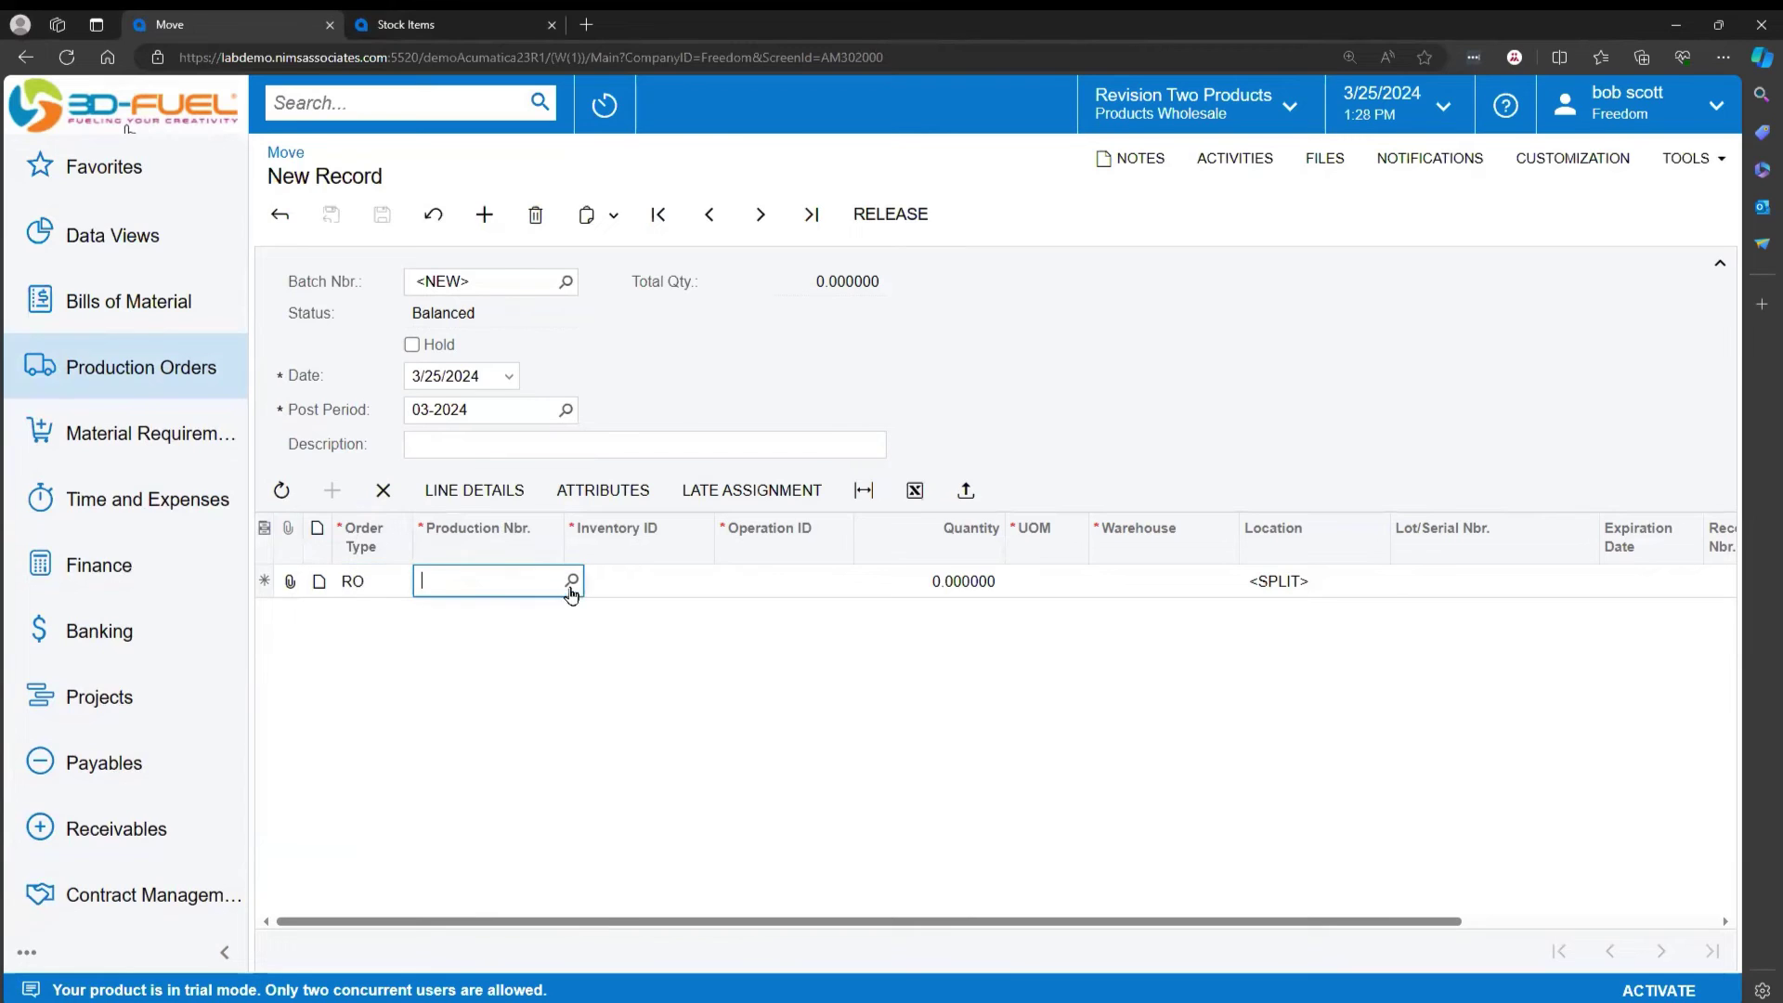
{"action": "left_click", "coordinate": [572, 581]}
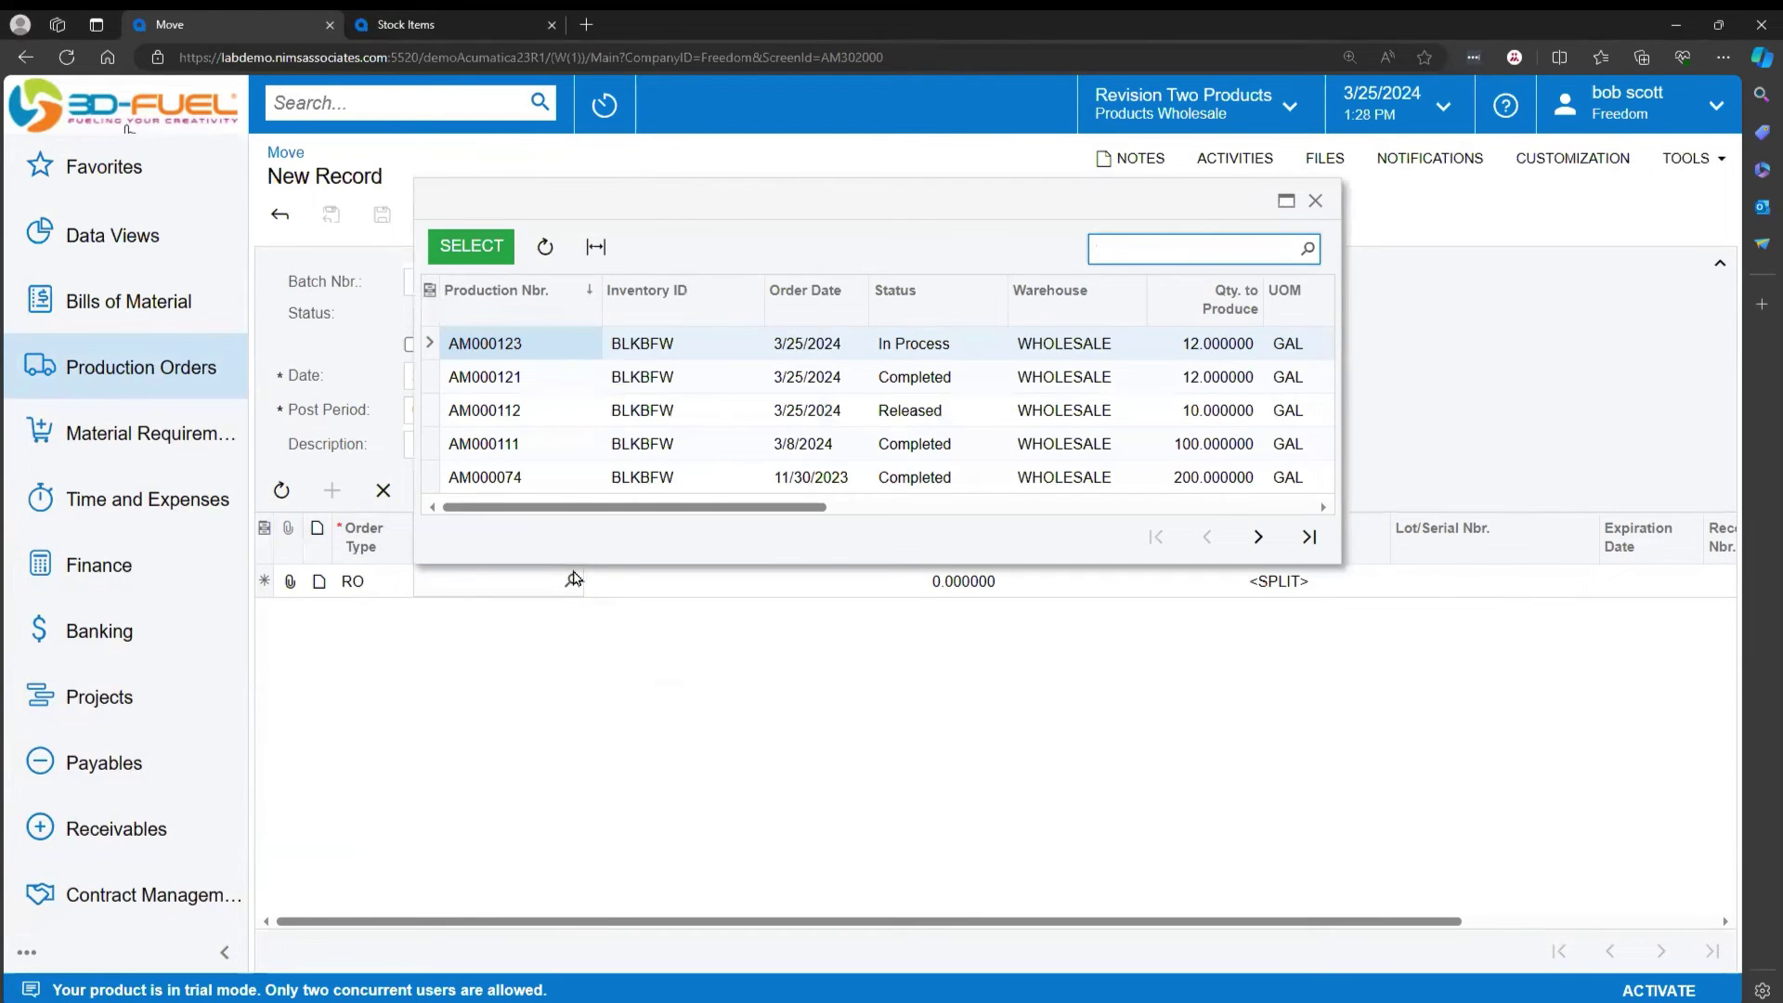
{"action": "double_click", "coordinate": [543, 345]}
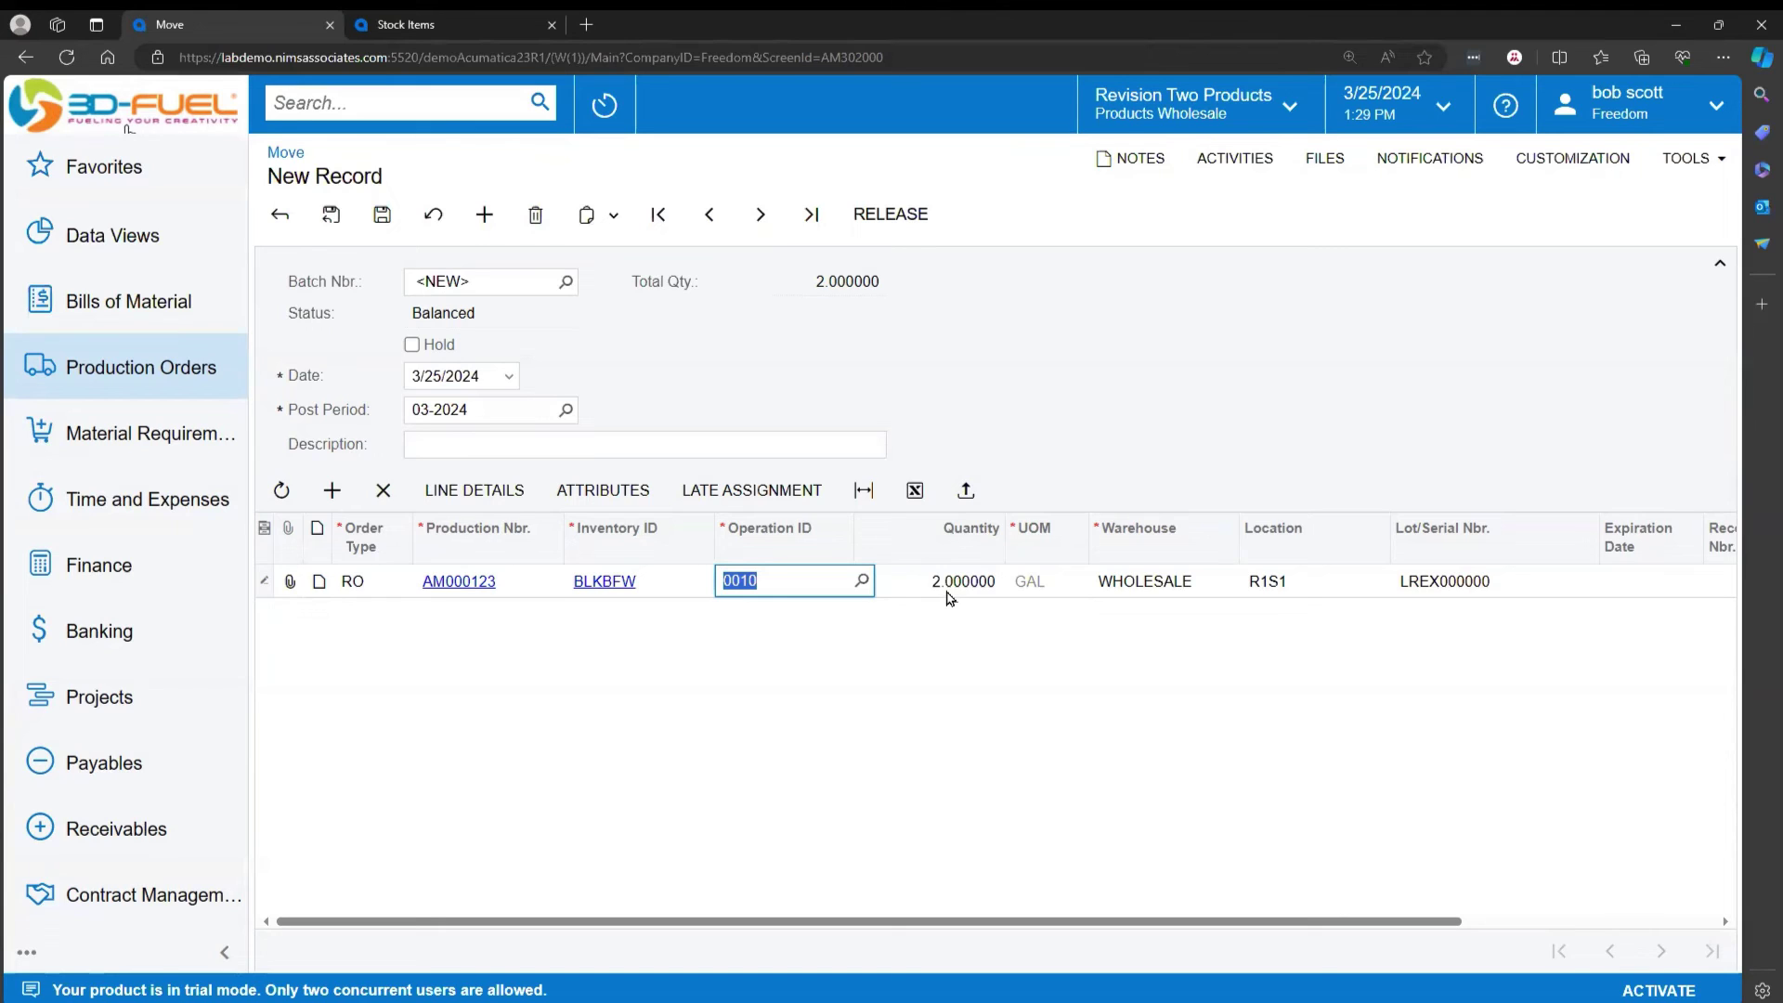
Step: Set the move line's expiration date to 12/31/2025, then save and release the batch
{"action": "left_click_drag", "start_coordinate": [982, 921], "coordinate": [1198, 921]}
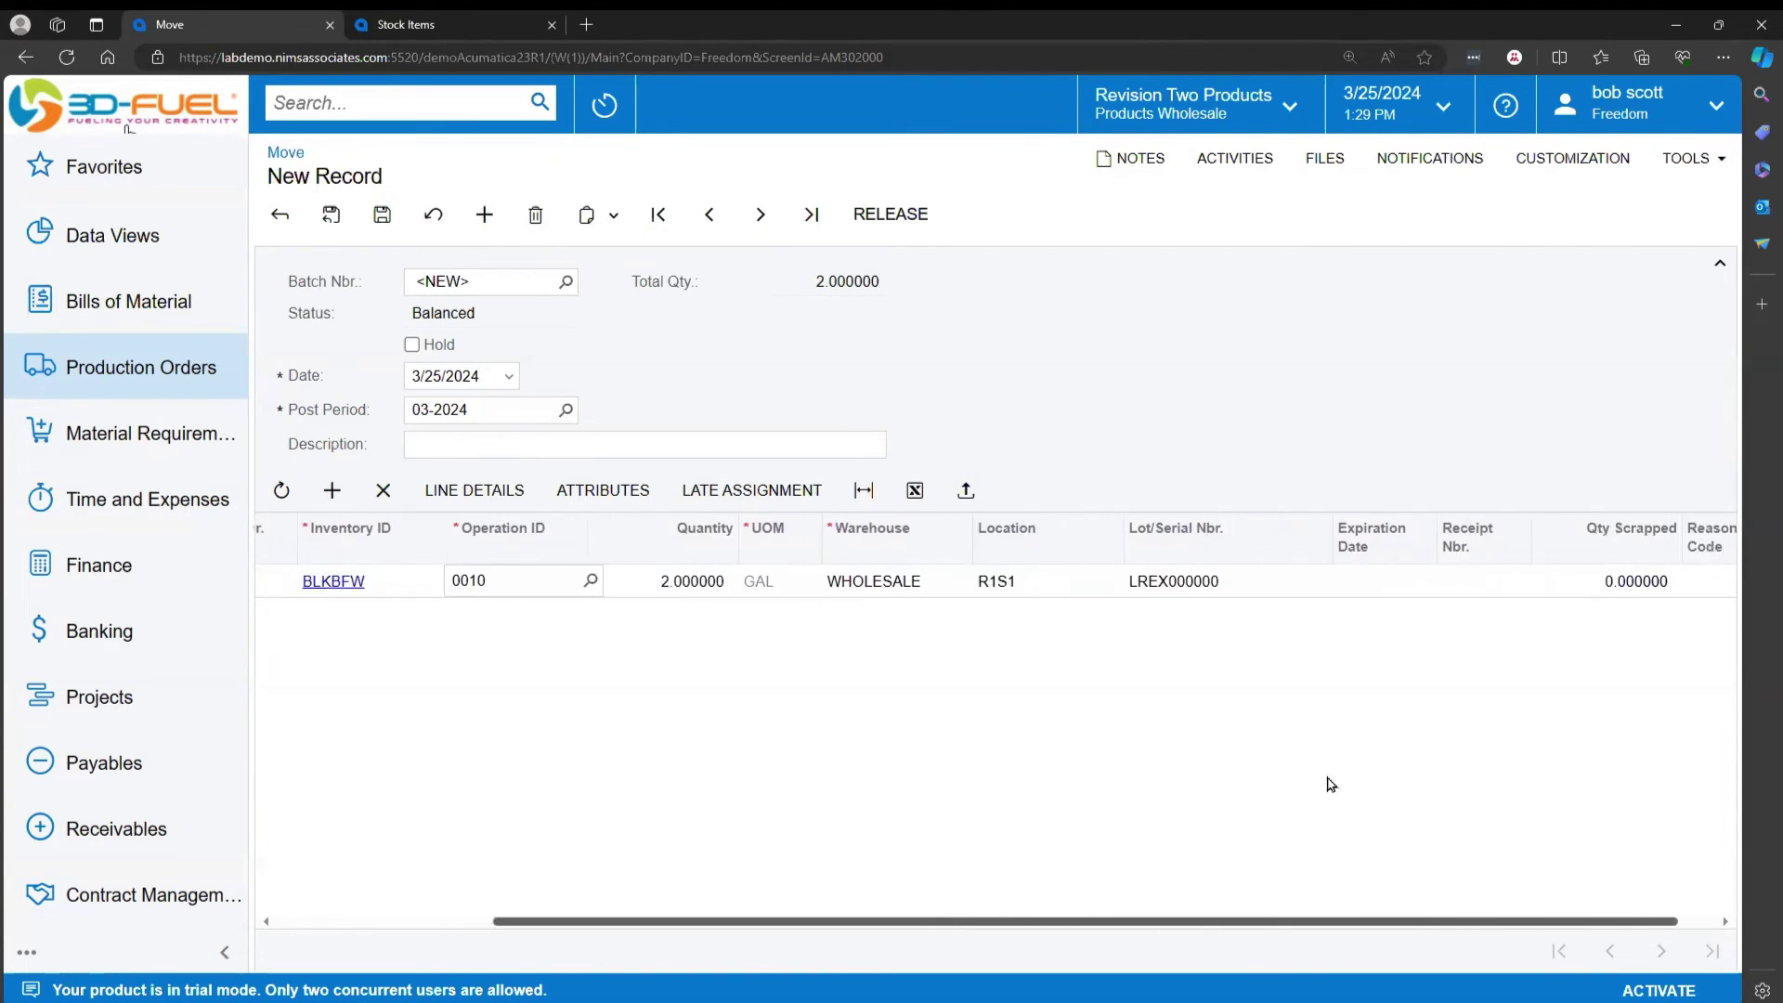
{"action": "left_click", "coordinate": [1334, 582]}
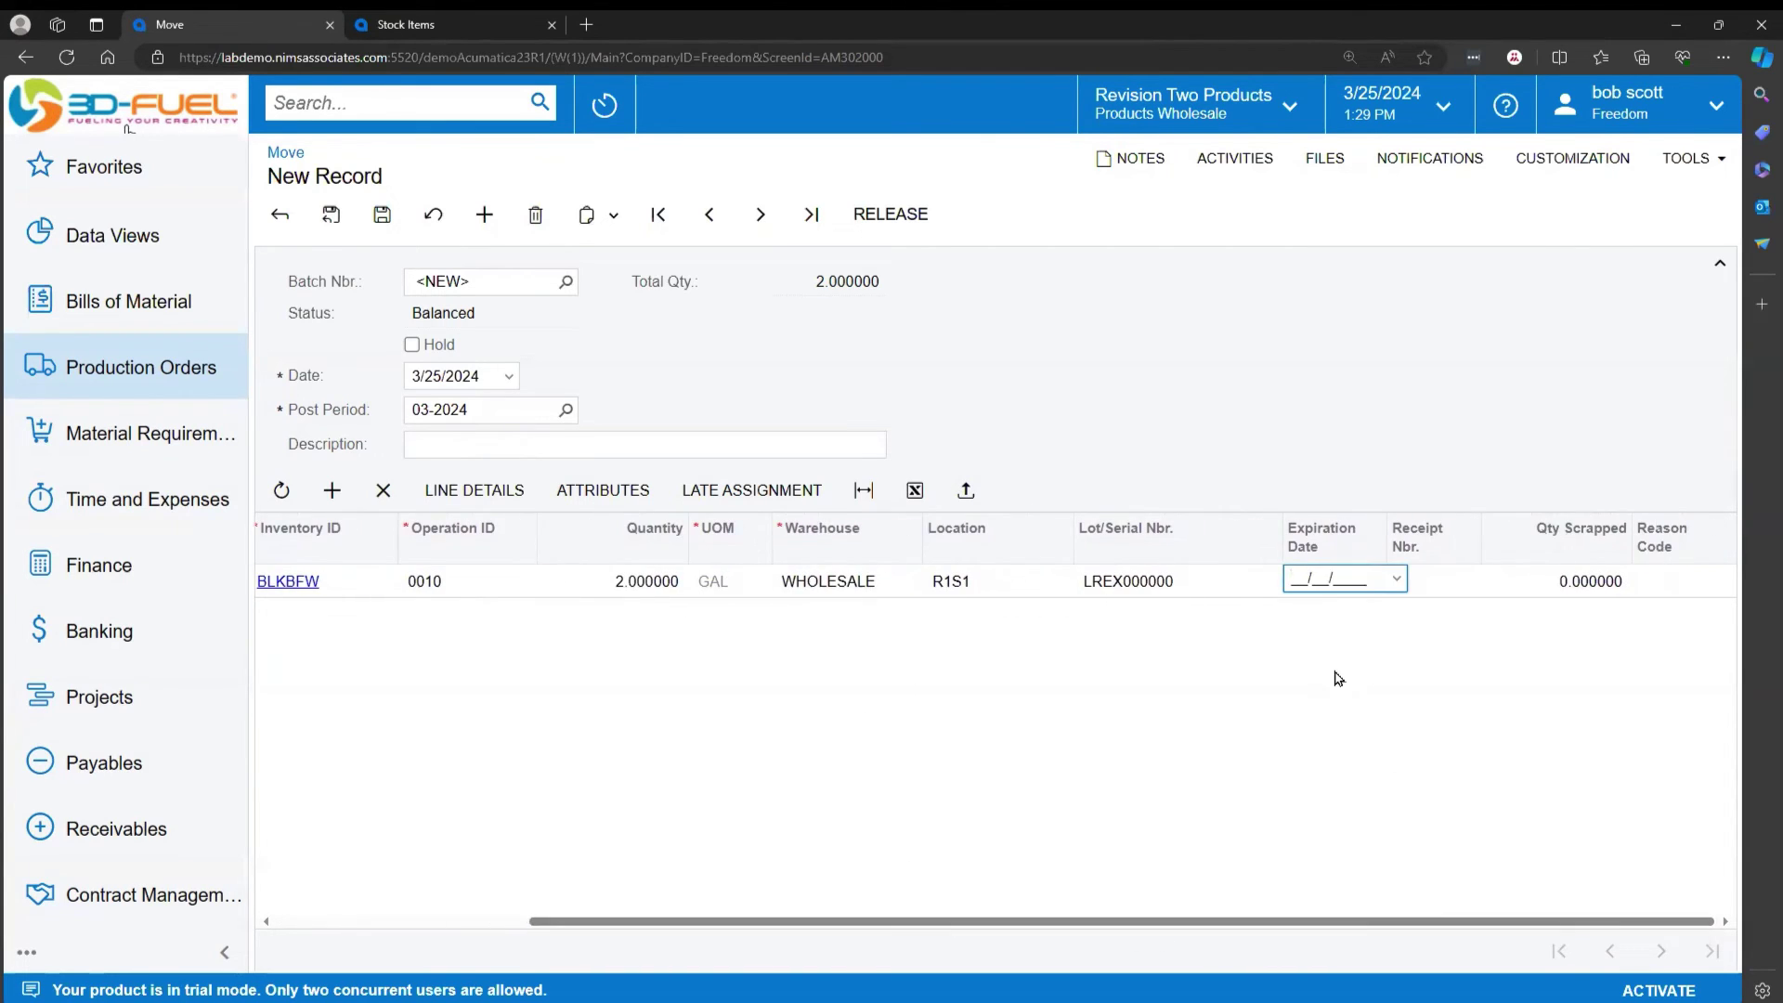
{"action": "type", "text": "12/31/2025"}
{"action": "key", "text": "Tab"}
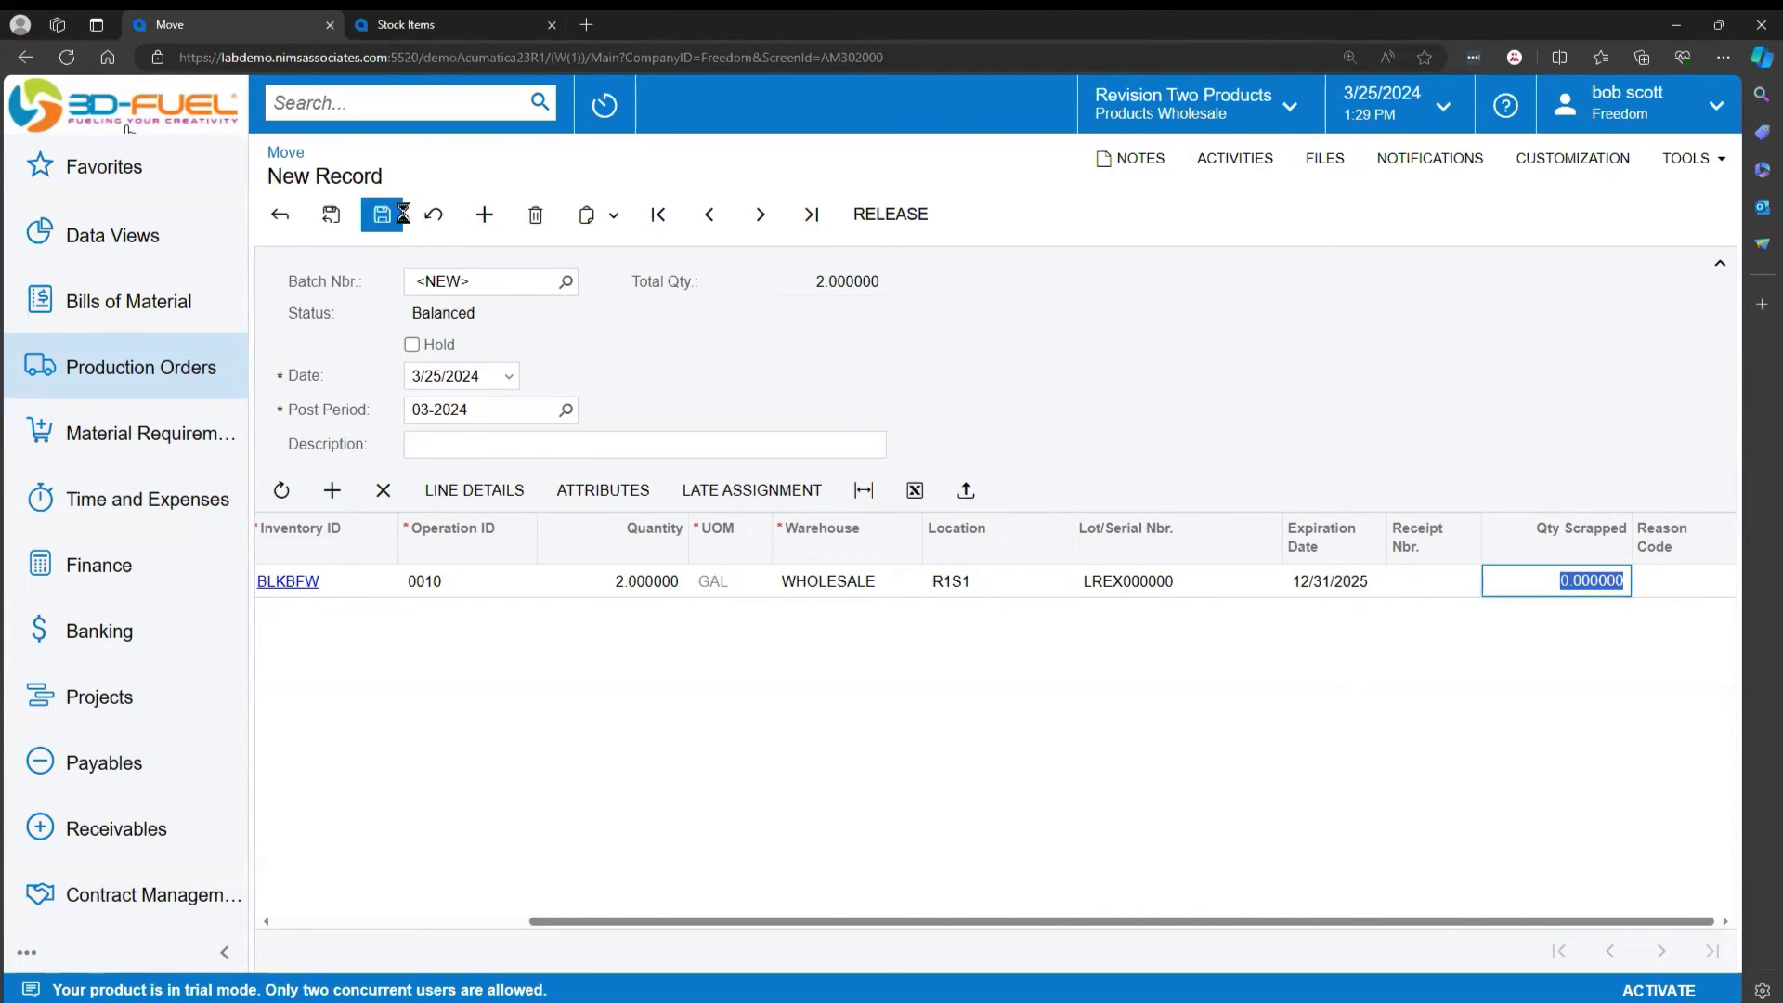
{"action": "left_click", "coordinate": [890, 214]}
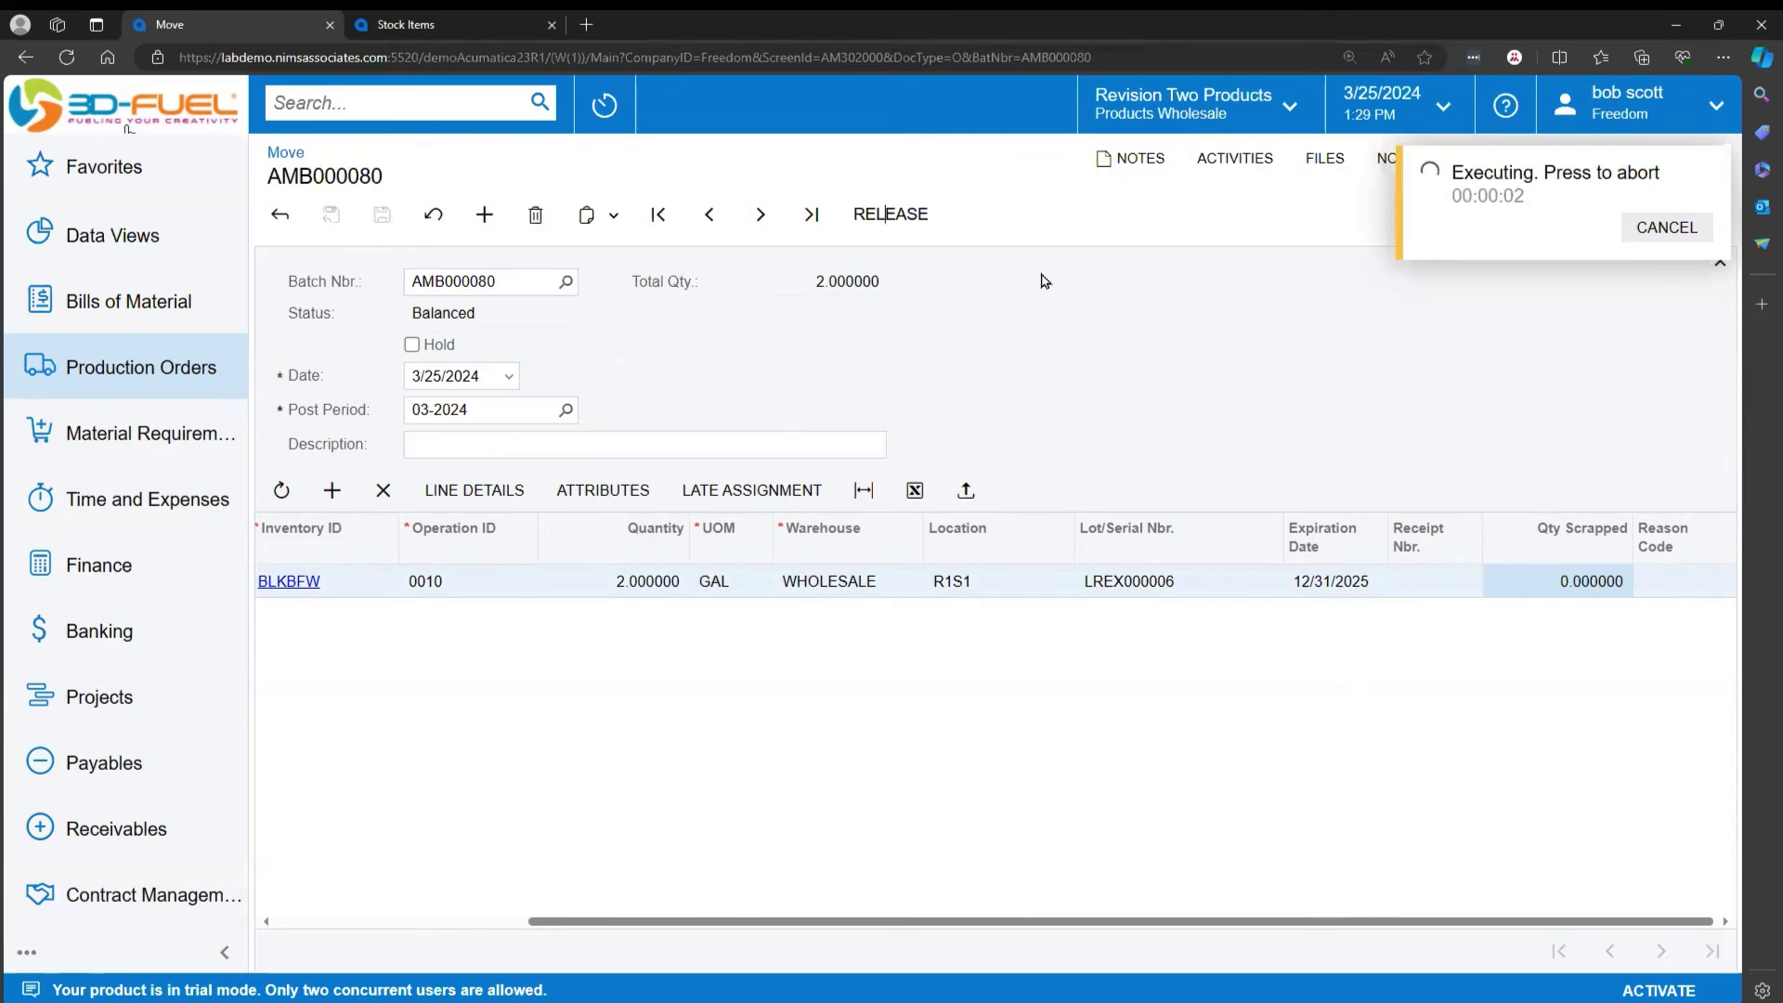